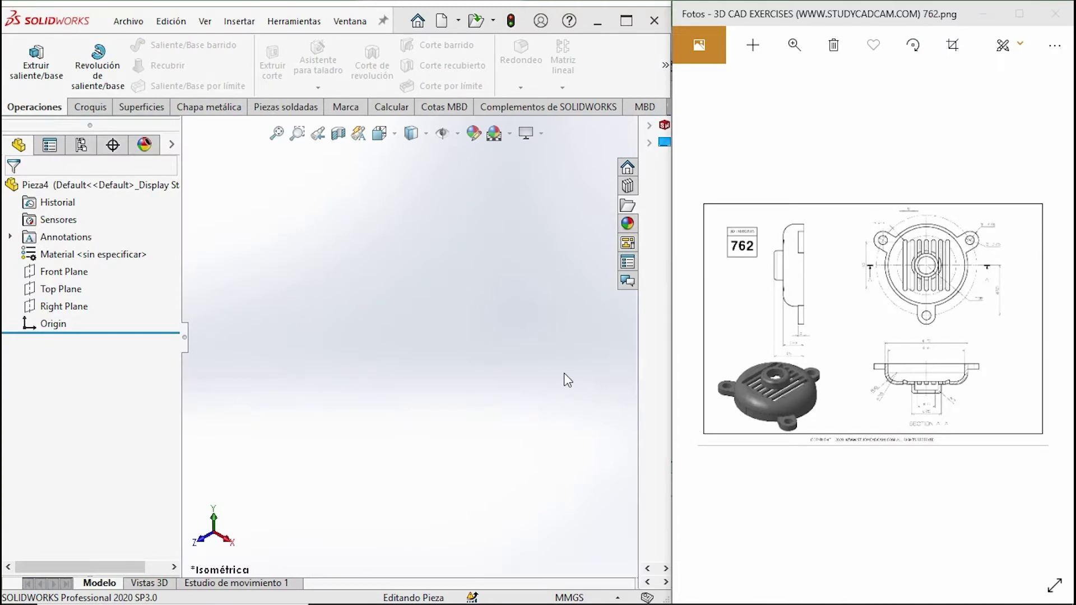
Step: Zoom into drawing 762.png and pan to frame the top view and Section A-A
left_click(794, 45)
scroll(778, 375, "up", 5)
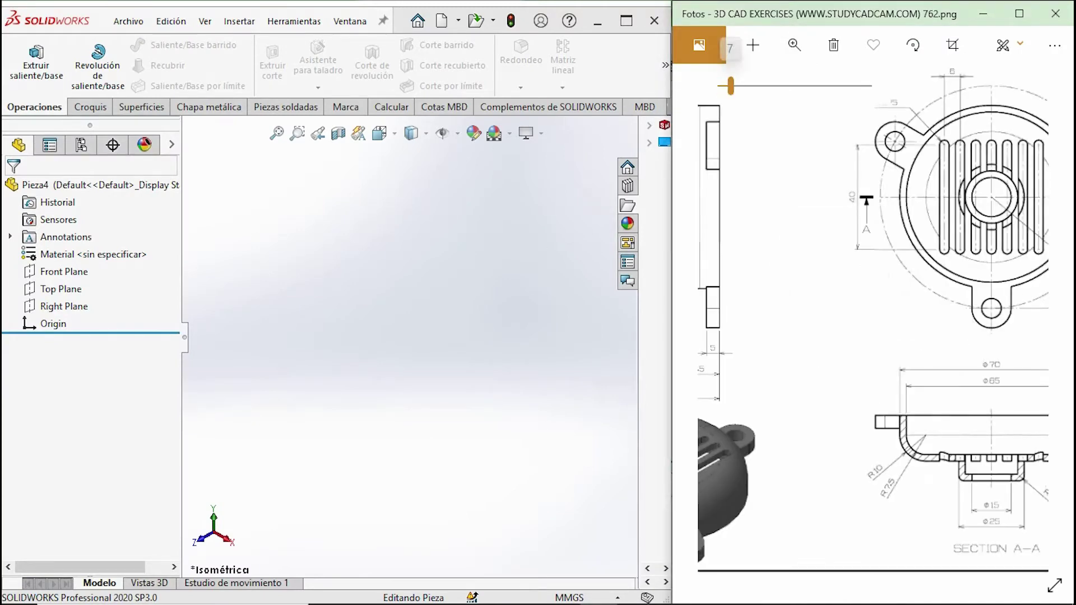
scroll(873, 305, "down", 5)
scroll(873, 306, "up", 2)
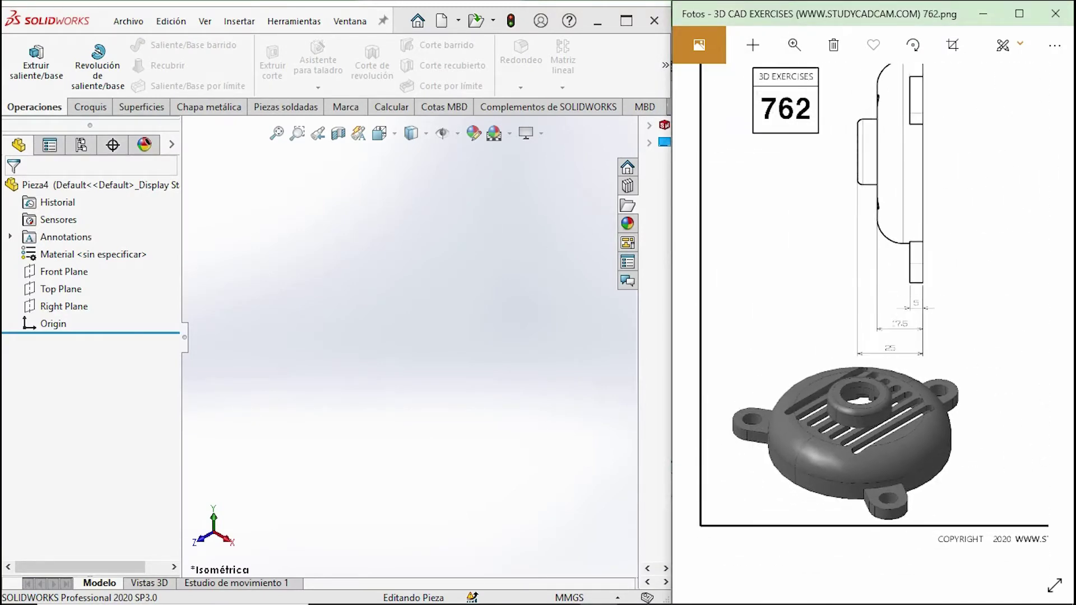
scroll(873, 306, "up", 1)
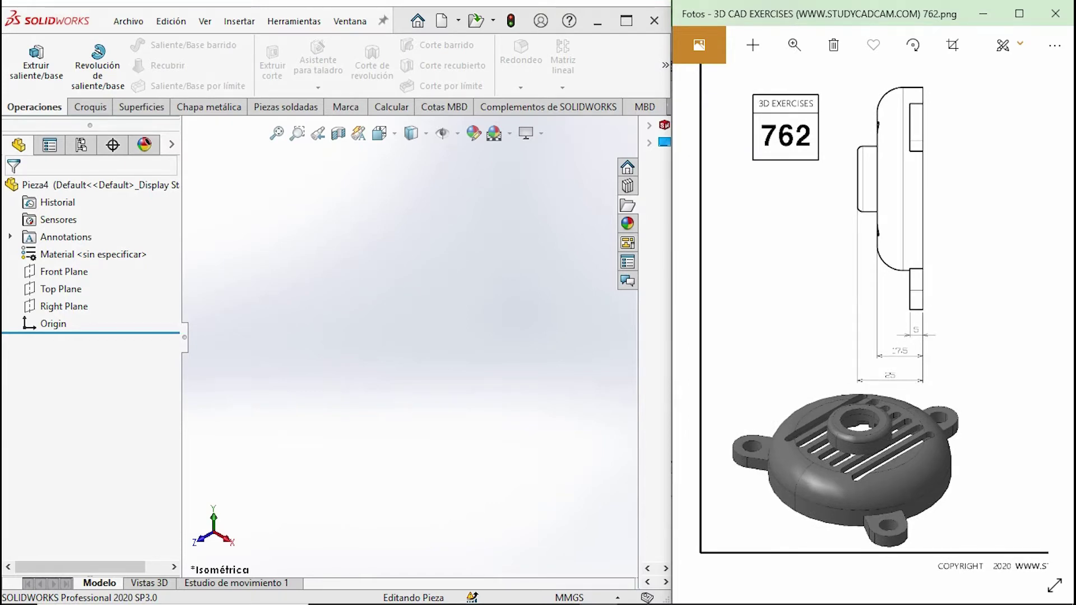
scroll(745, 358, "down", 3)
scroll(744, 358, "up", 3)
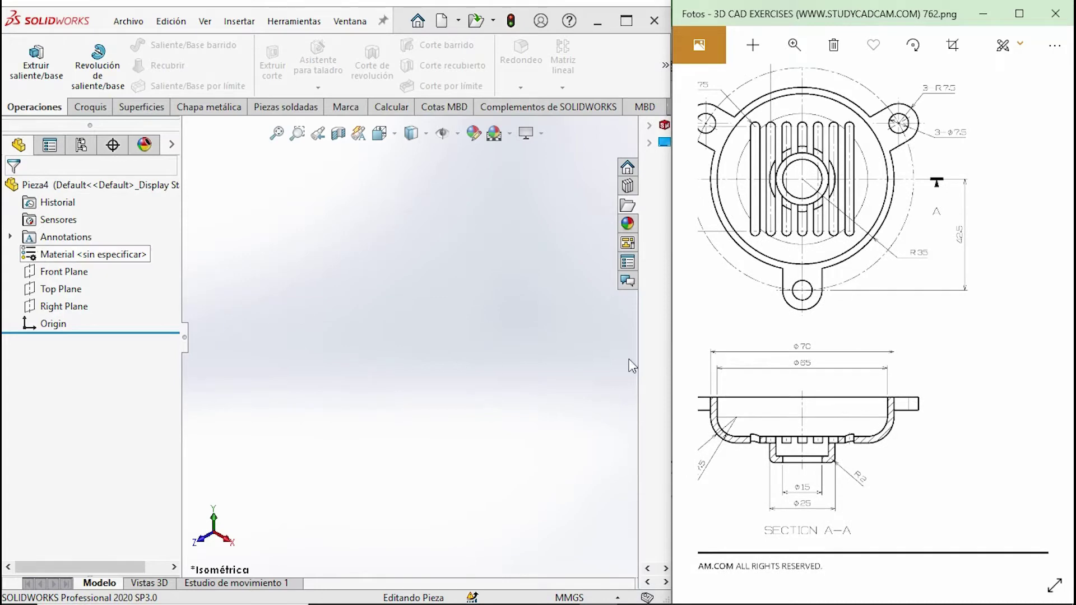
left_click_drag(801, 336, 842, 336)
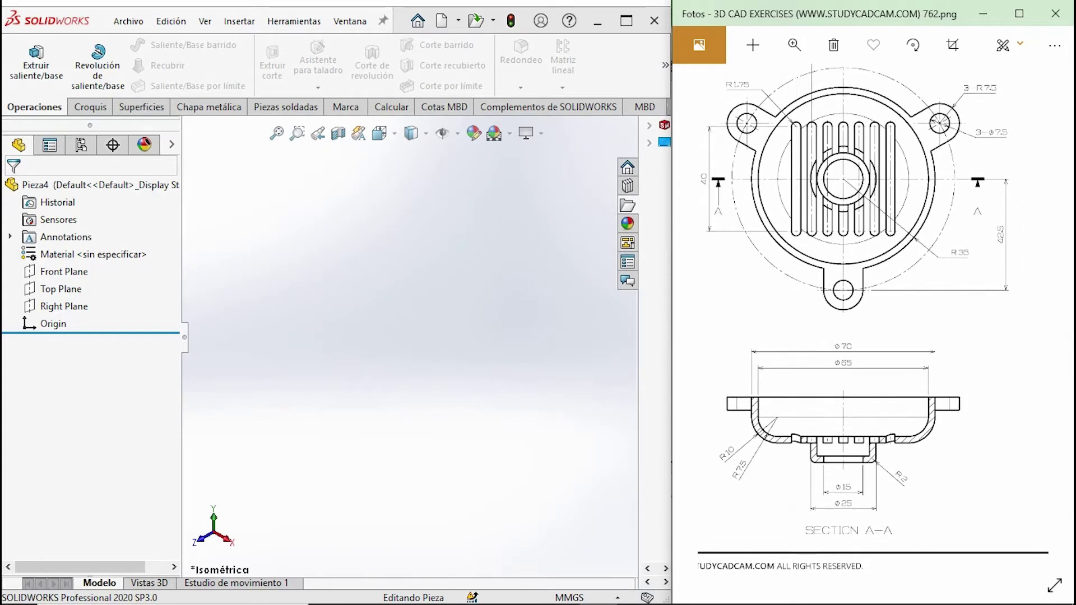
Step: On the Front Plane, sketch a vertical line and a horizontal line forming an L
left_click(59, 271)
left_click(75, 258)
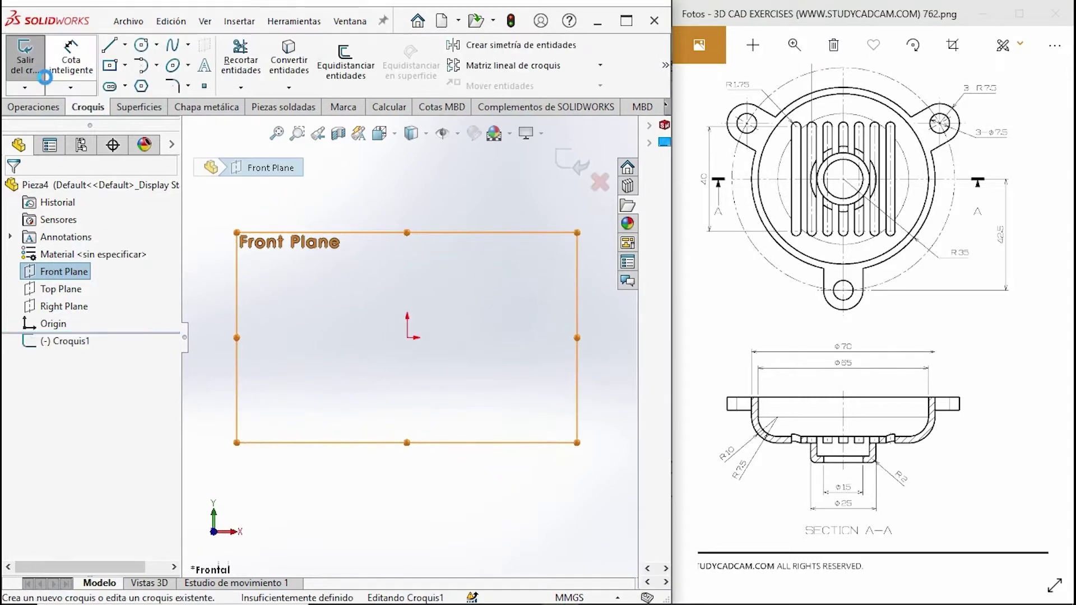
left_click(109, 44)
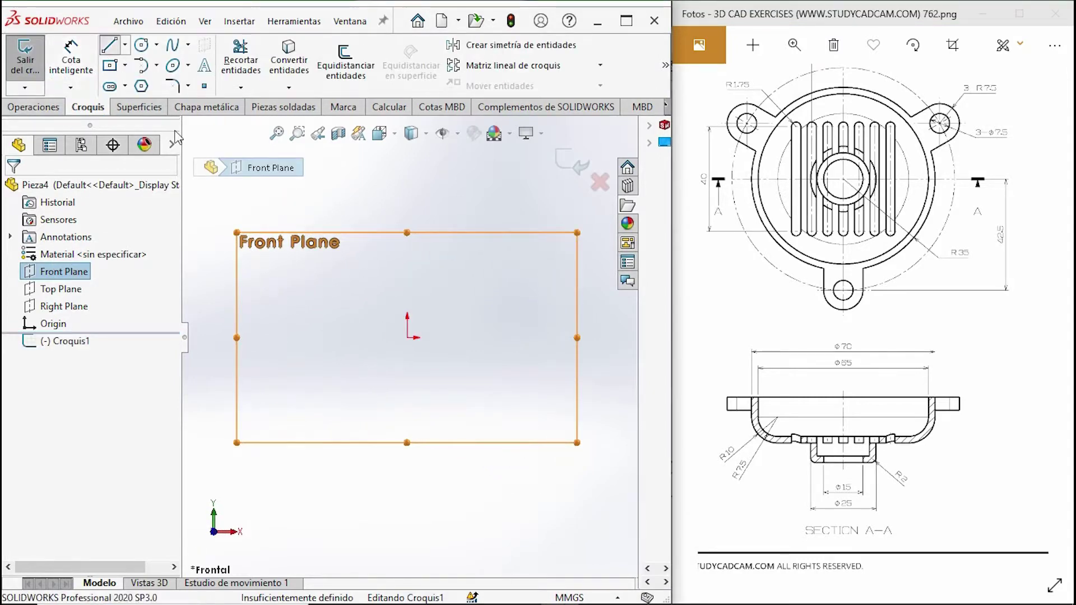
left_click(286, 338)
left_click(285, 262)
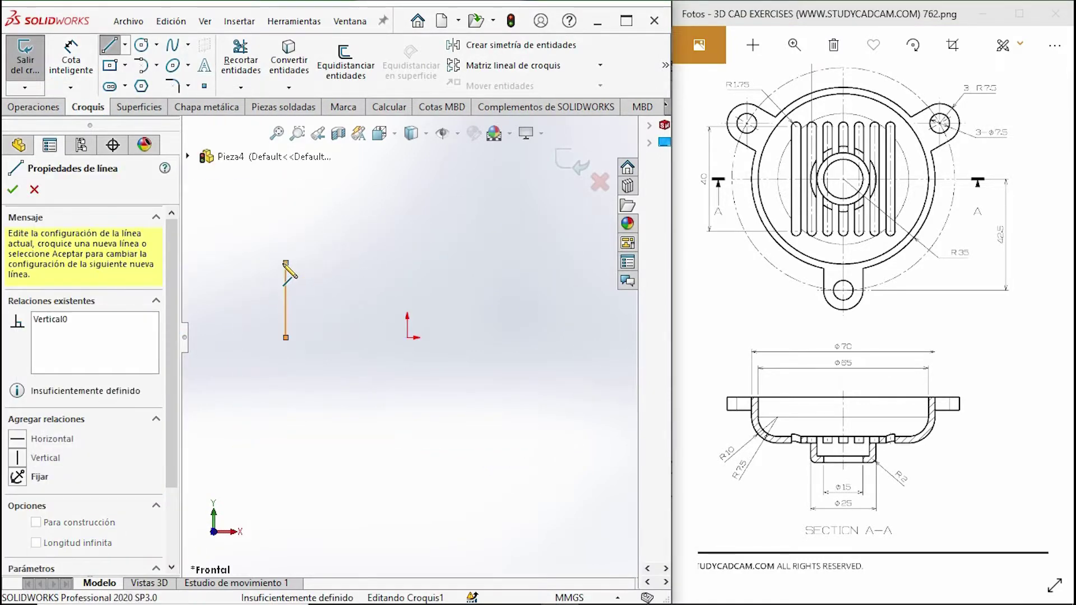
left_click(408, 263)
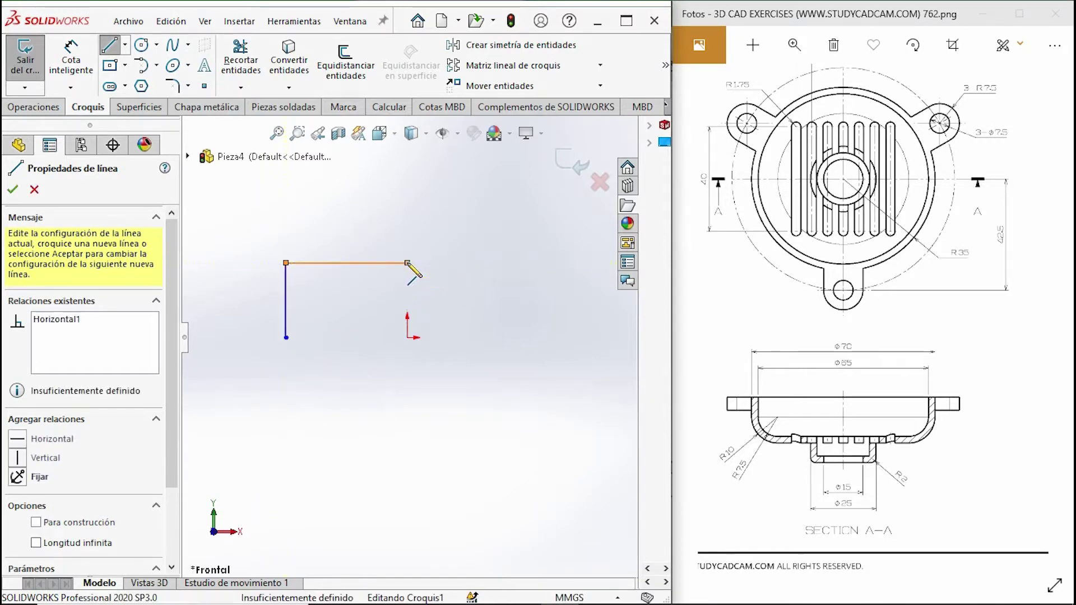
key("Escape")
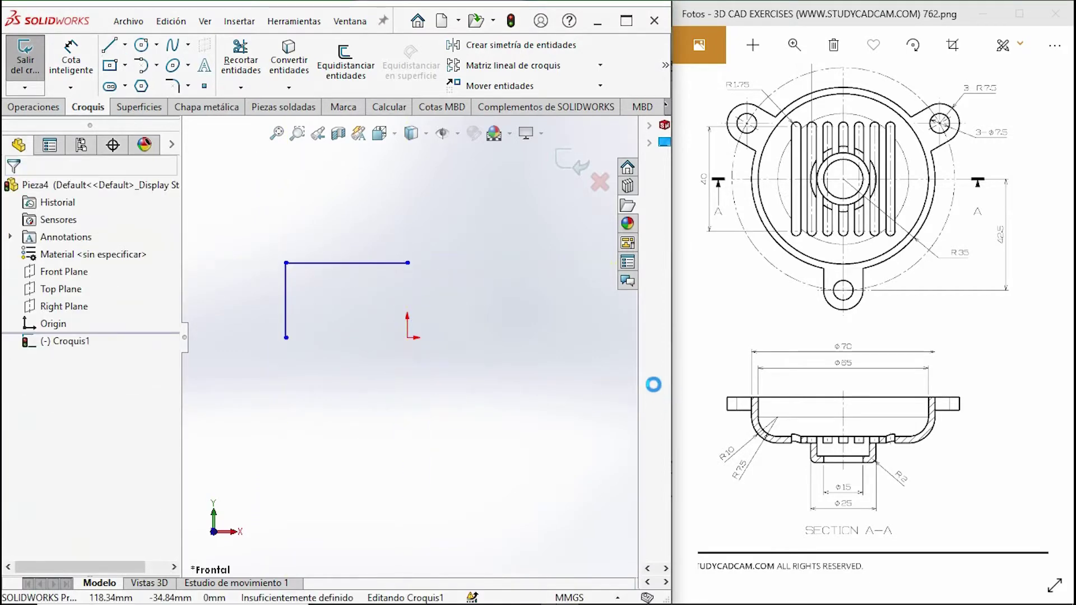
Step: Dimension the top line 35 and the vertical line 17.5
left_click(71, 61)
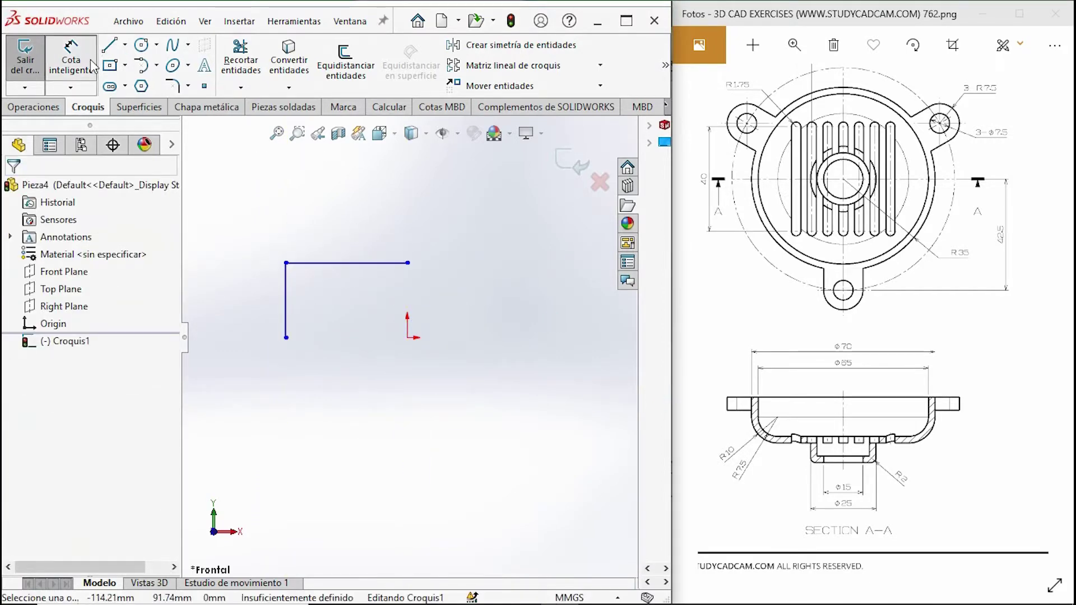
left_click(367, 263)
left_click(374, 235)
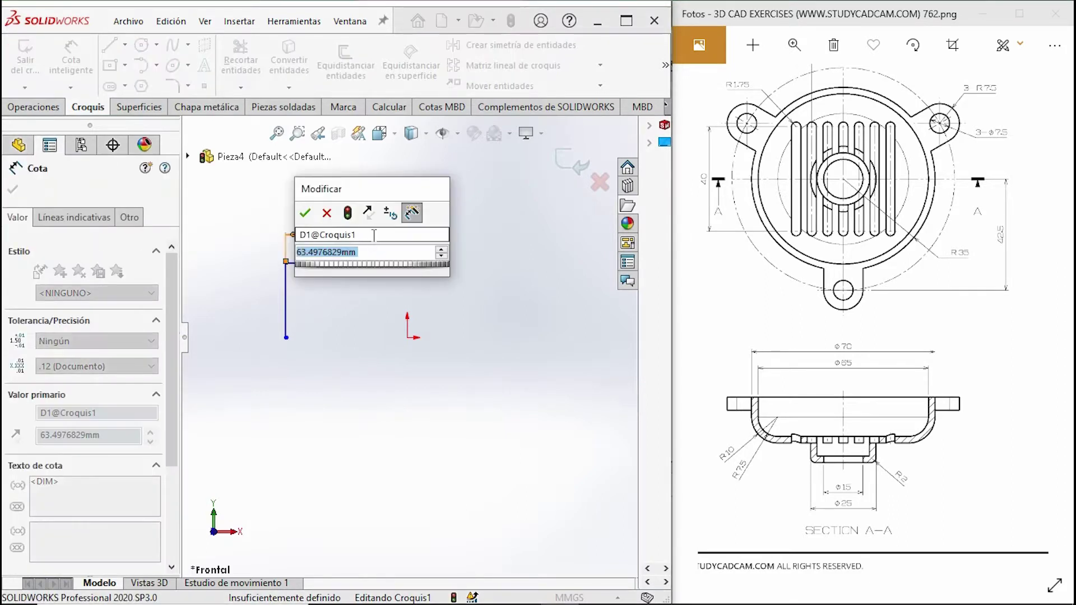
type("35")
key("Return")
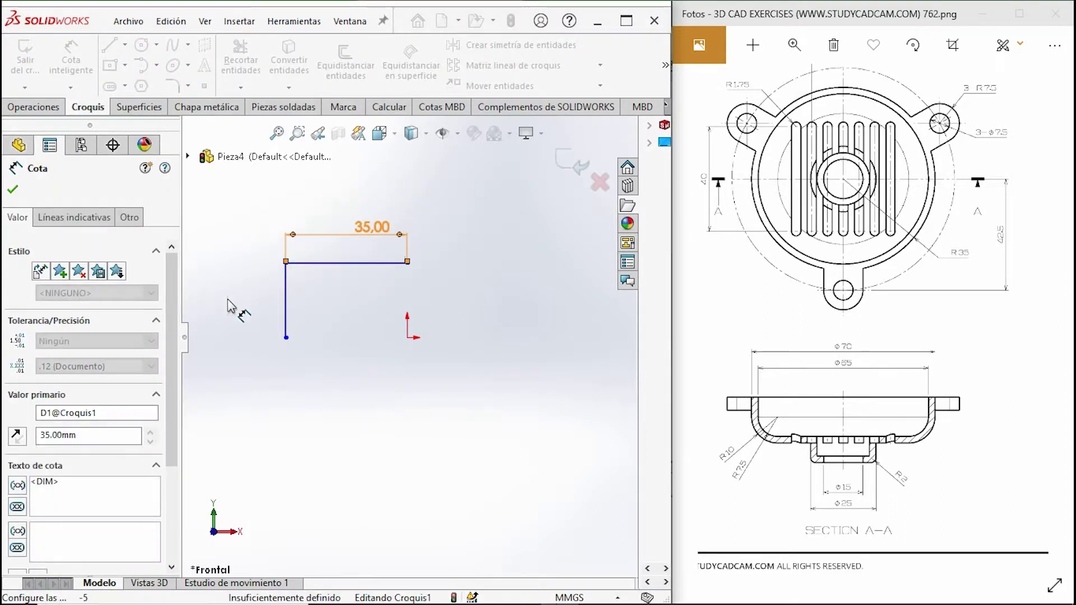
left_click(841, 253)
scroll(840, 252, "up", 2)
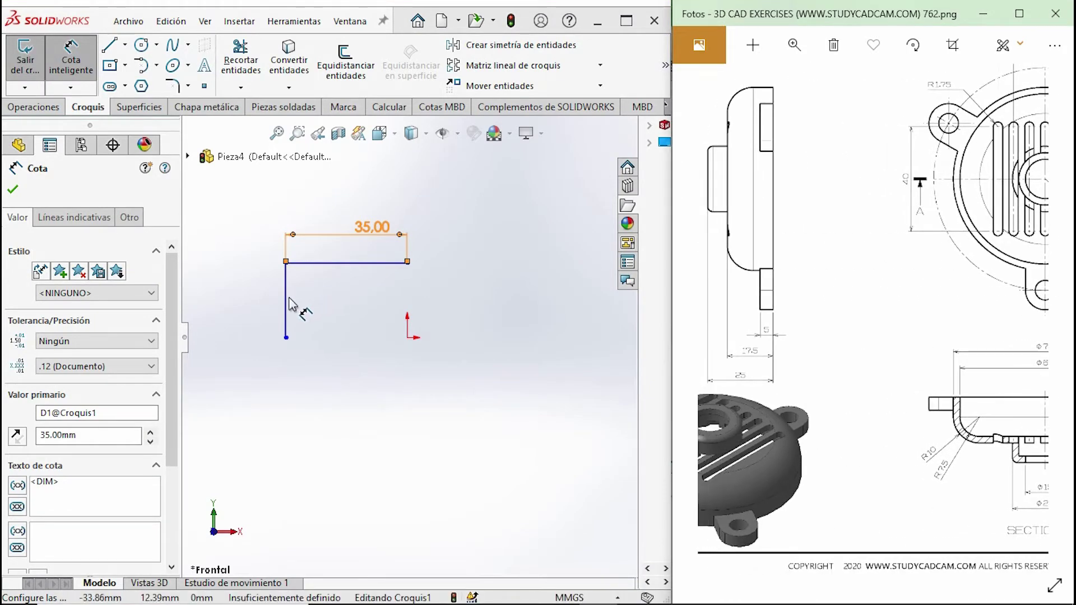
left_click(278, 311)
left_click(247, 316)
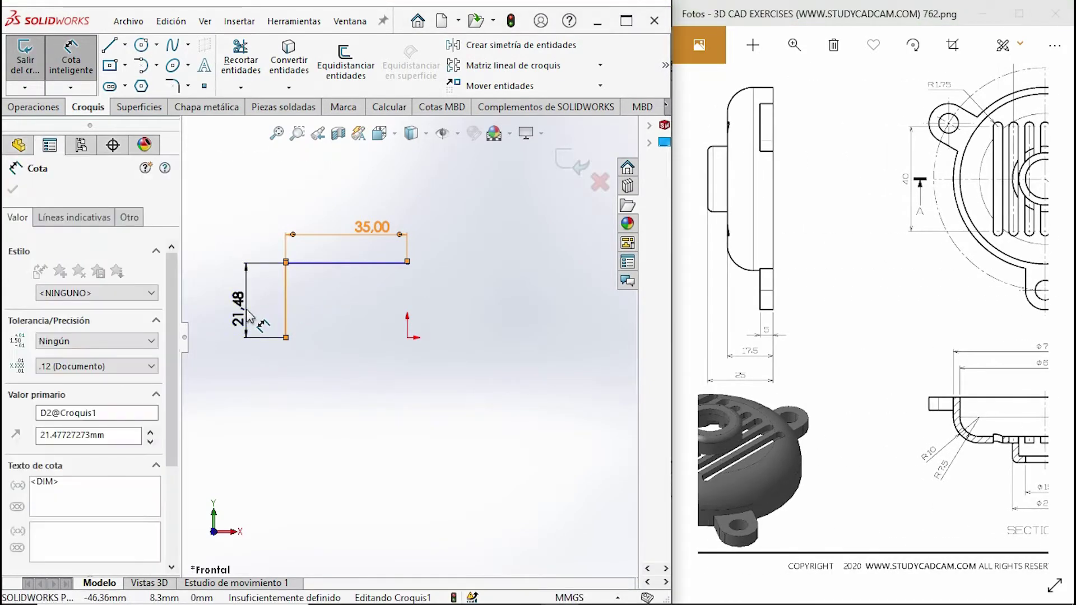
type("17.5")
key("Return")
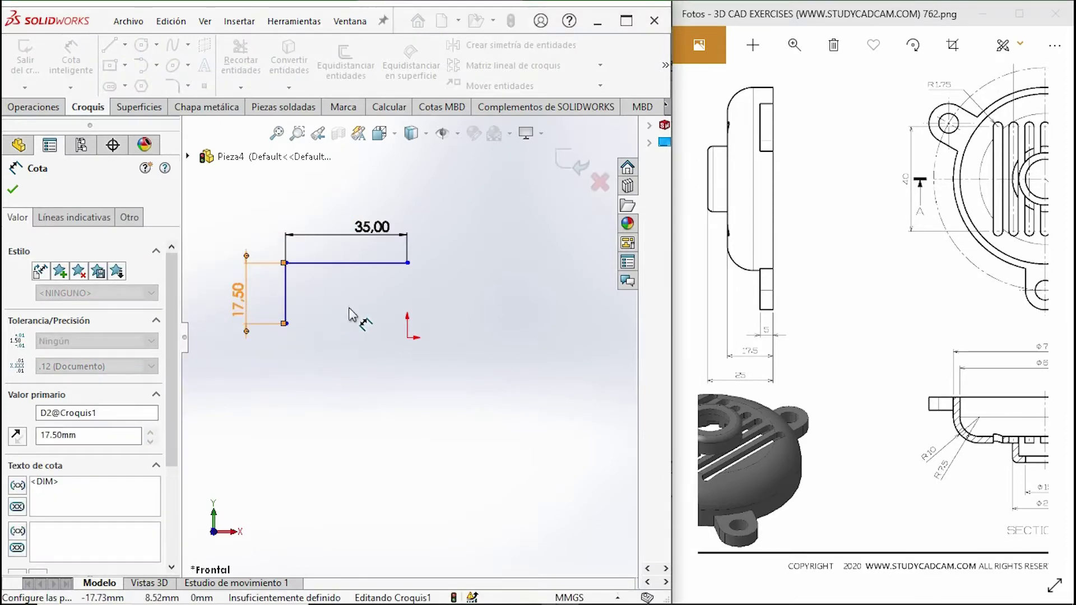
key("Escape")
key("Escape")
Step: Add a Horizontal relation between the vertical line's bottom end and the origin
left_click(408, 337)
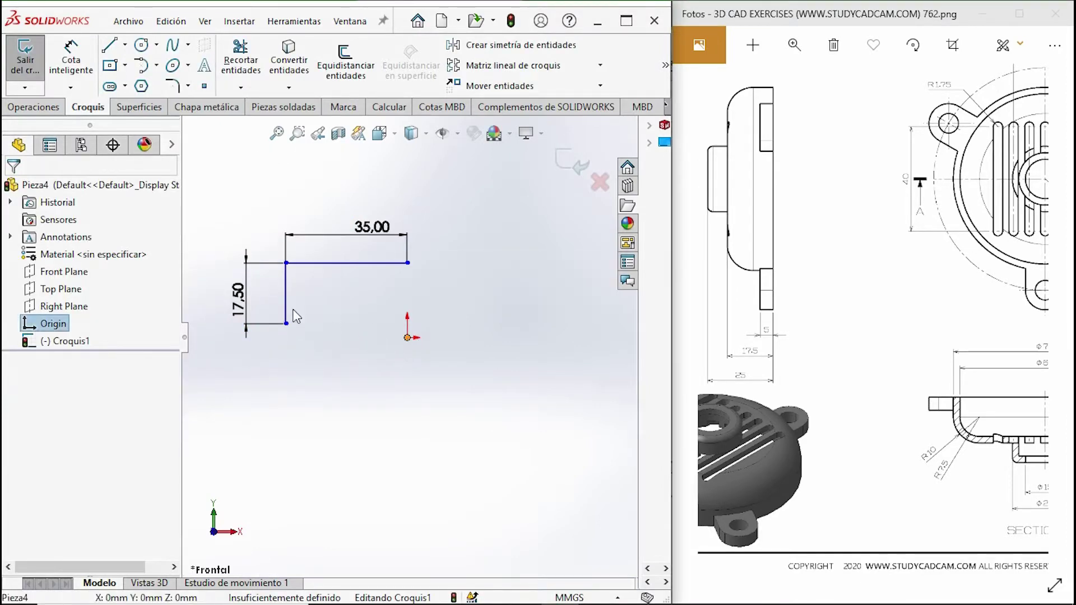
left_click(286, 324, "ctrl")
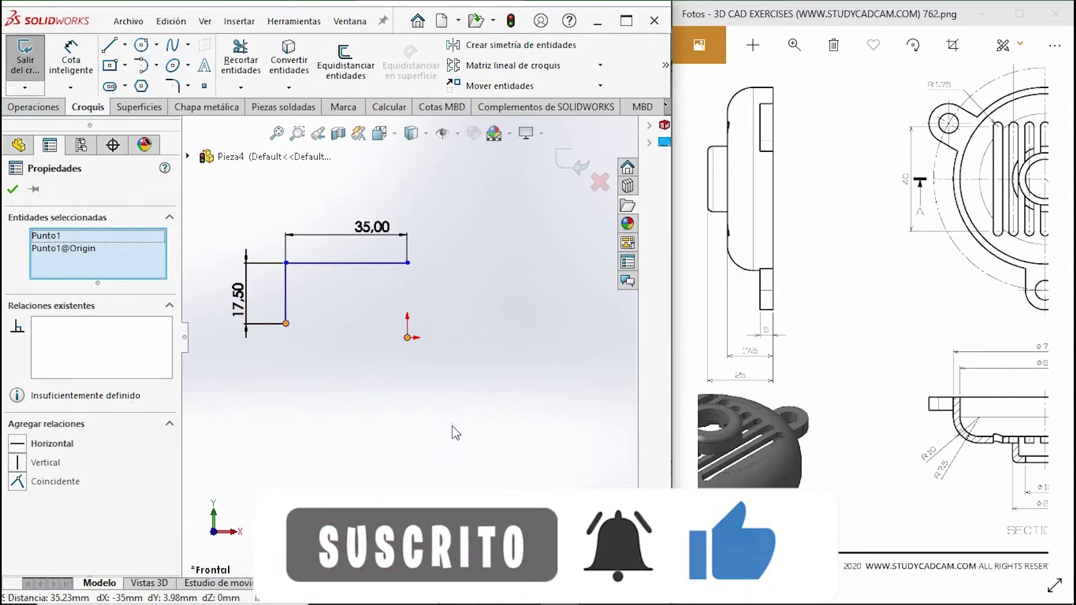
left_click(52, 444)
left_click(205, 195)
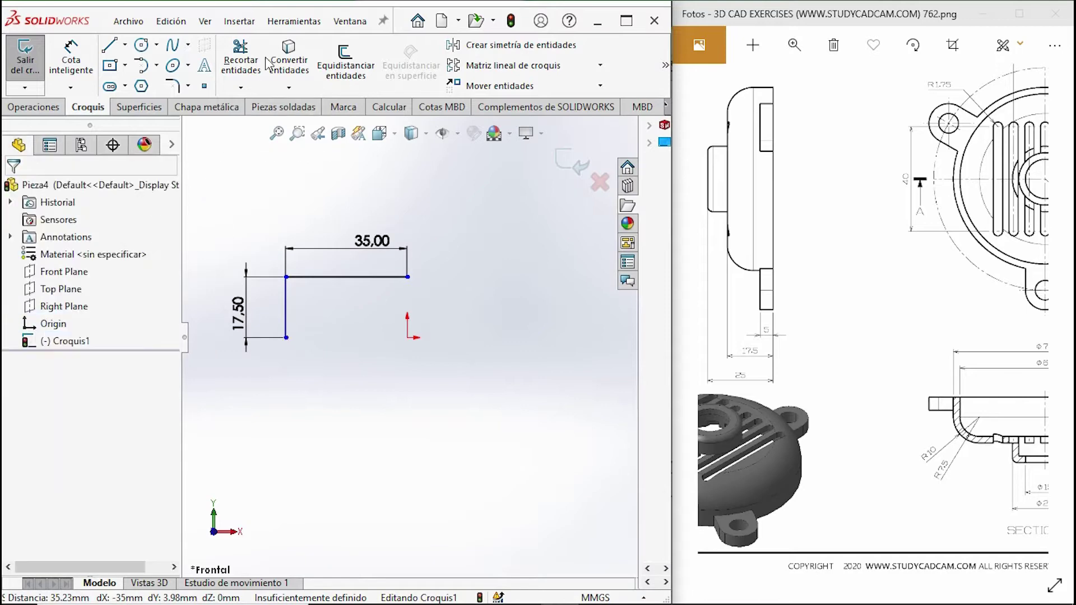
scroll(992, 384, "down", 3)
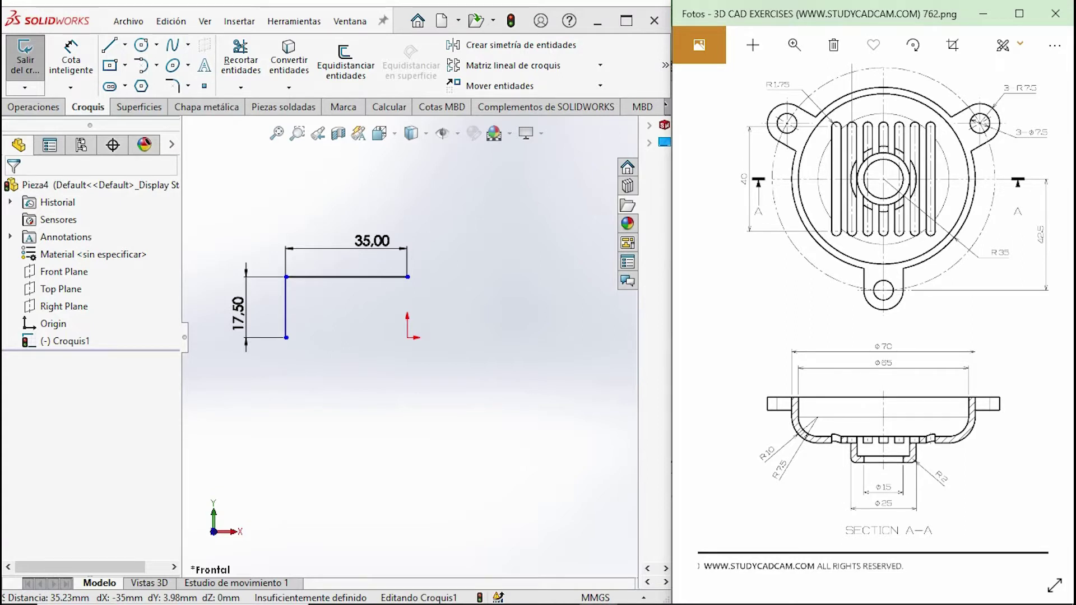
Step: Draw a short upward and horizontal step segment on the top line
left_click(114, 50)
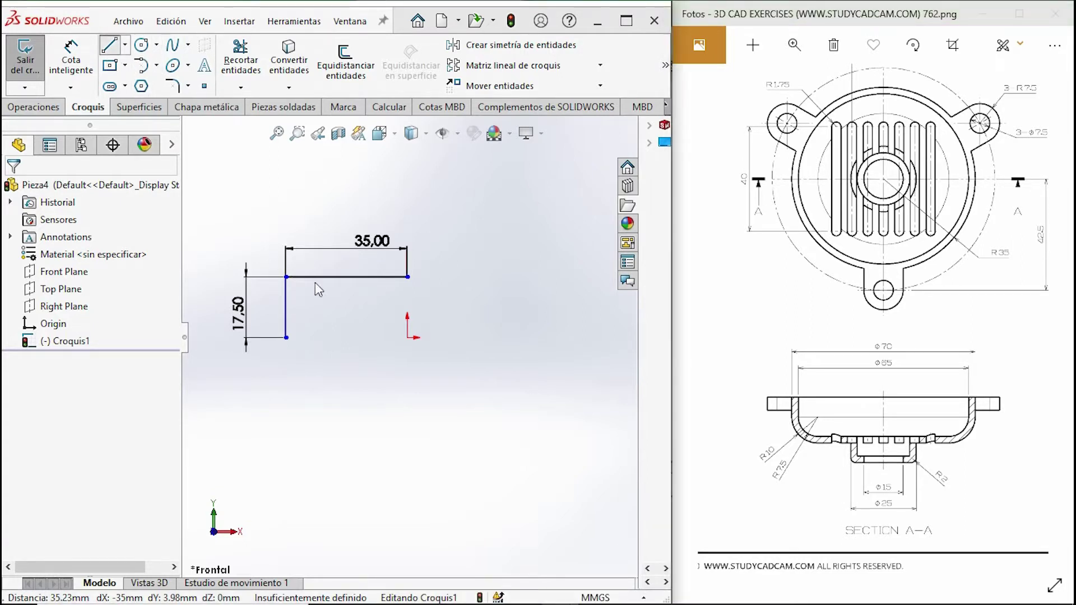
left_click(373, 277)
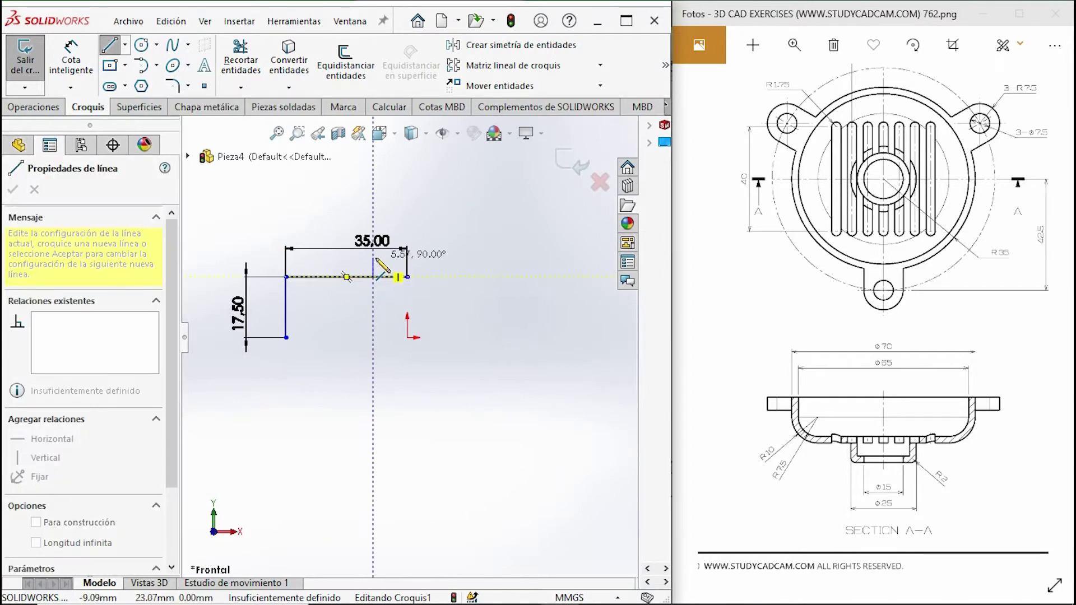
left_click(373, 257)
left_click(391, 257)
key("Escape")
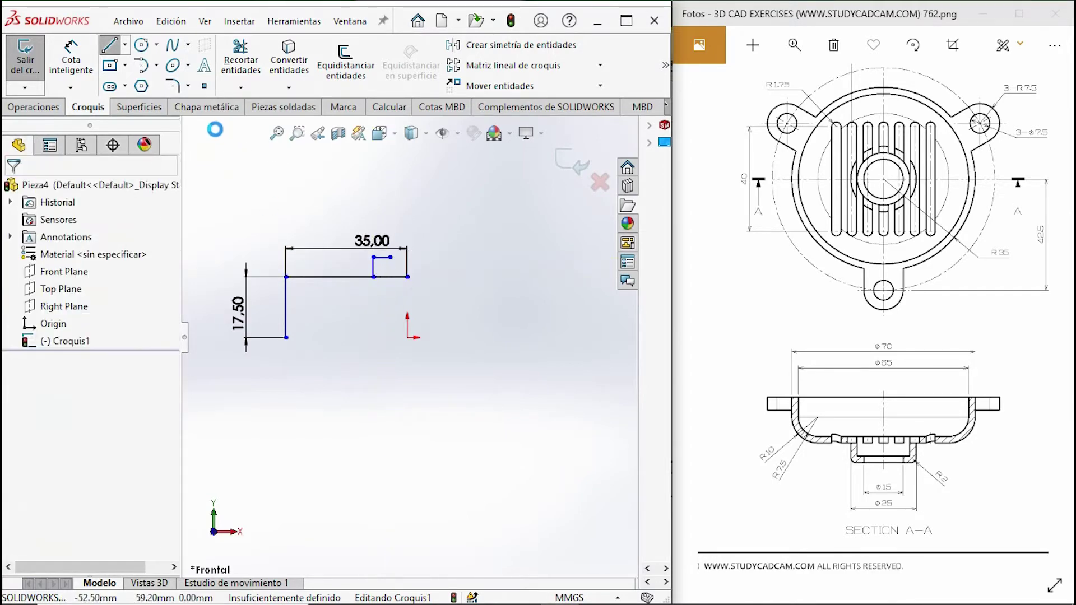
Step: Dimension the step 12.50 and 7.50 from the origin
left_click(71, 59)
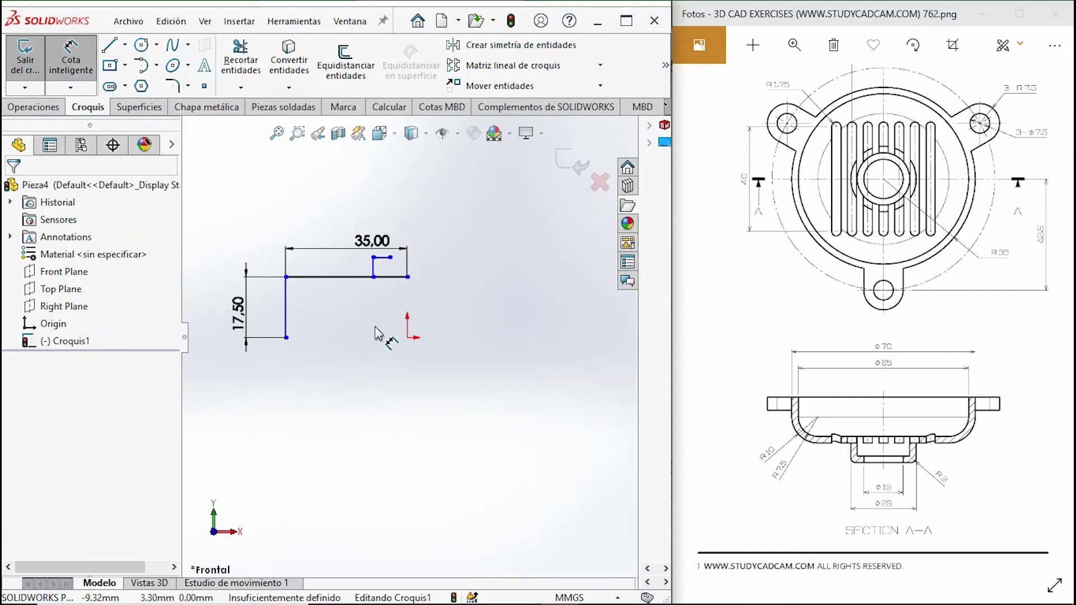
left_click(407, 338)
left_click(374, 277)
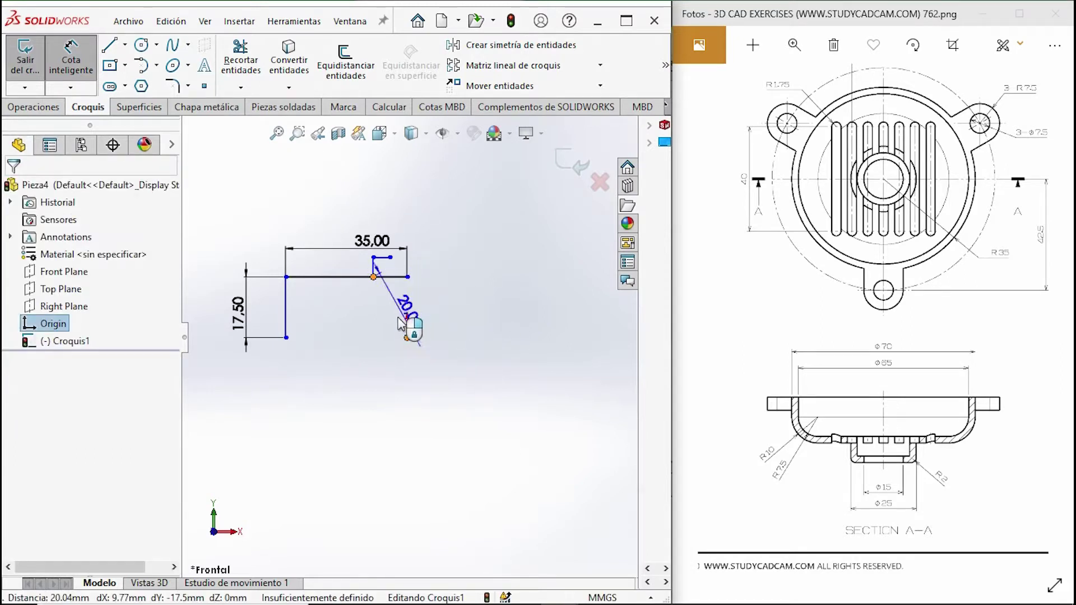
left_click(381, 393)
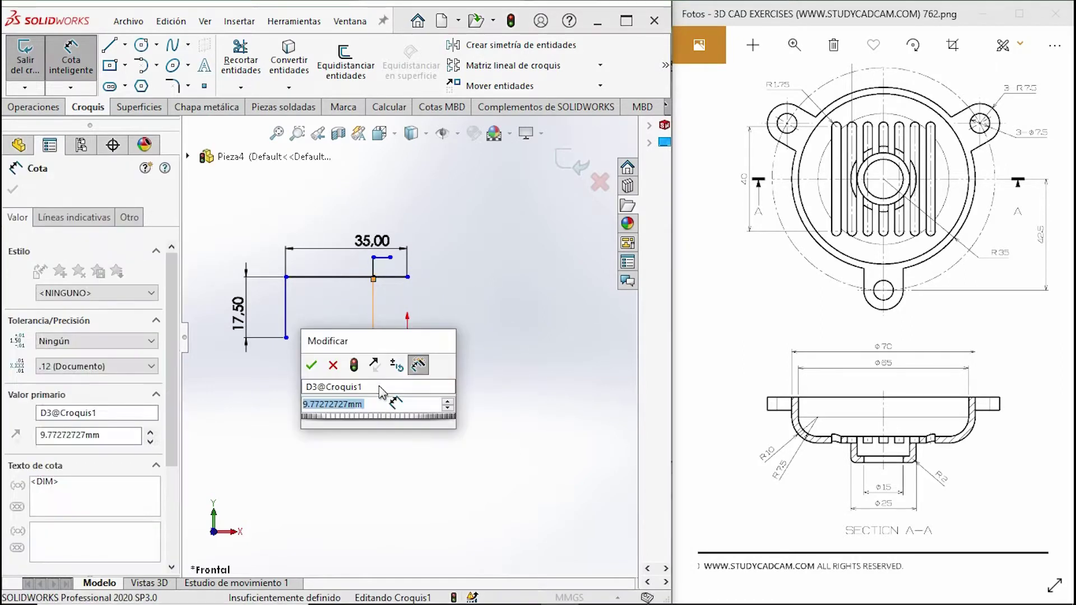
type("12.5")
key("Return")
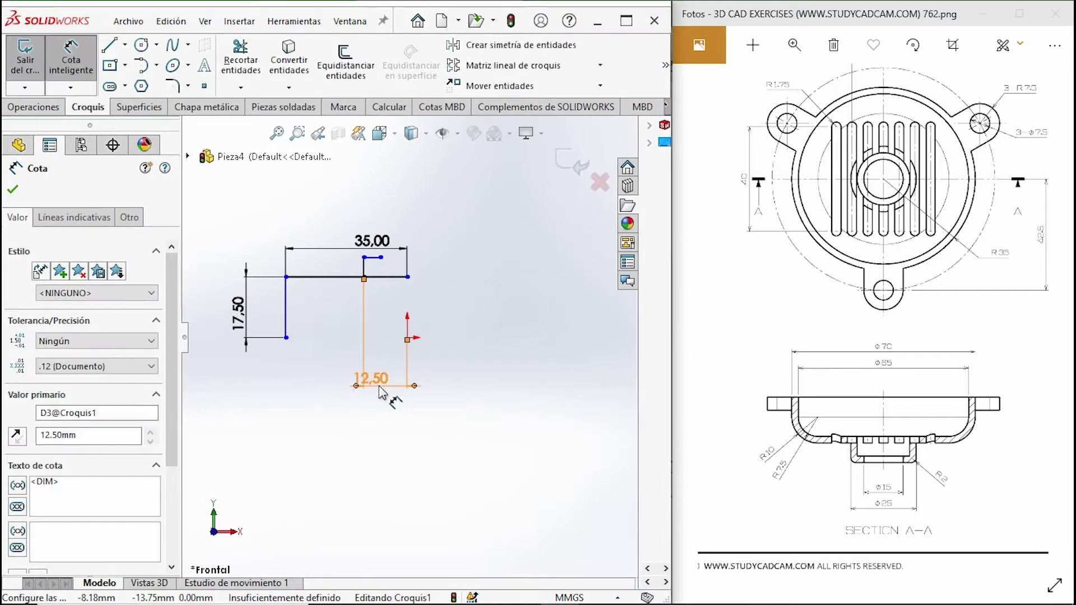
left_click(407, 337)
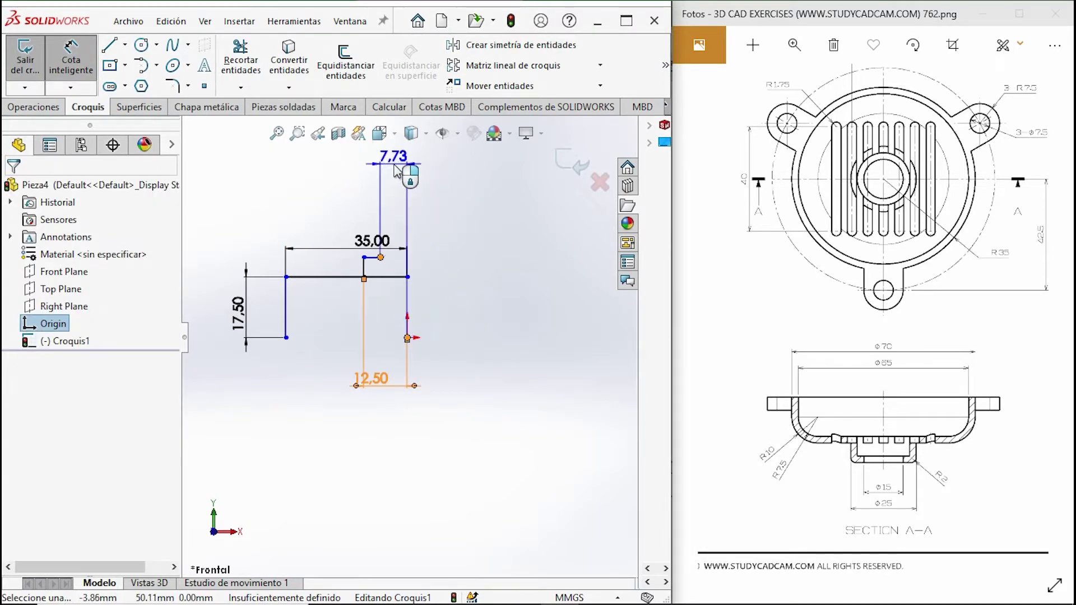
left_click(397, 171)
type("7.5")
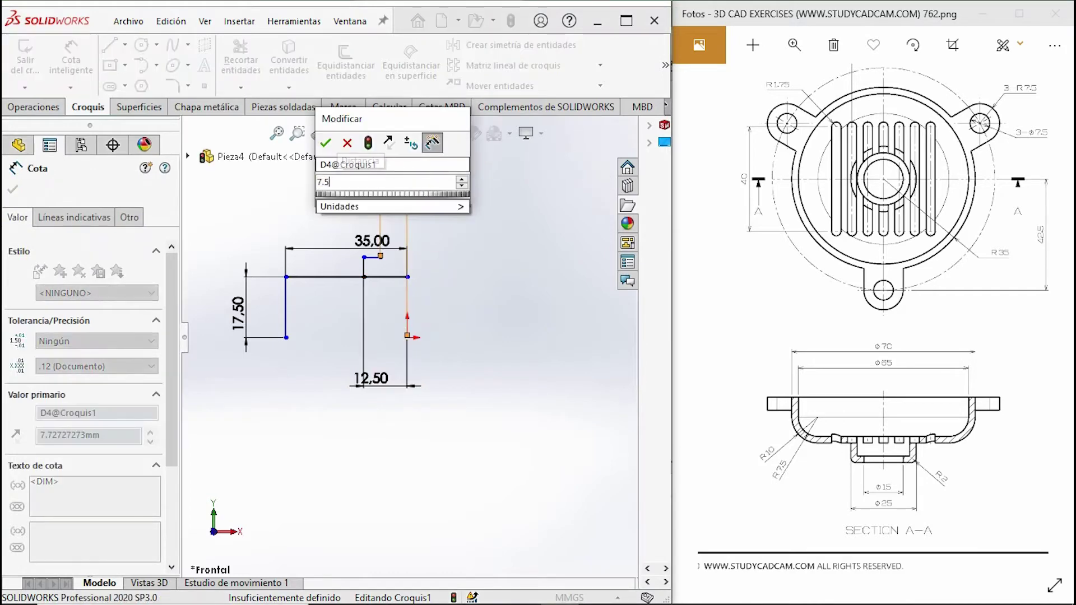
key("Return")
key("Escape")
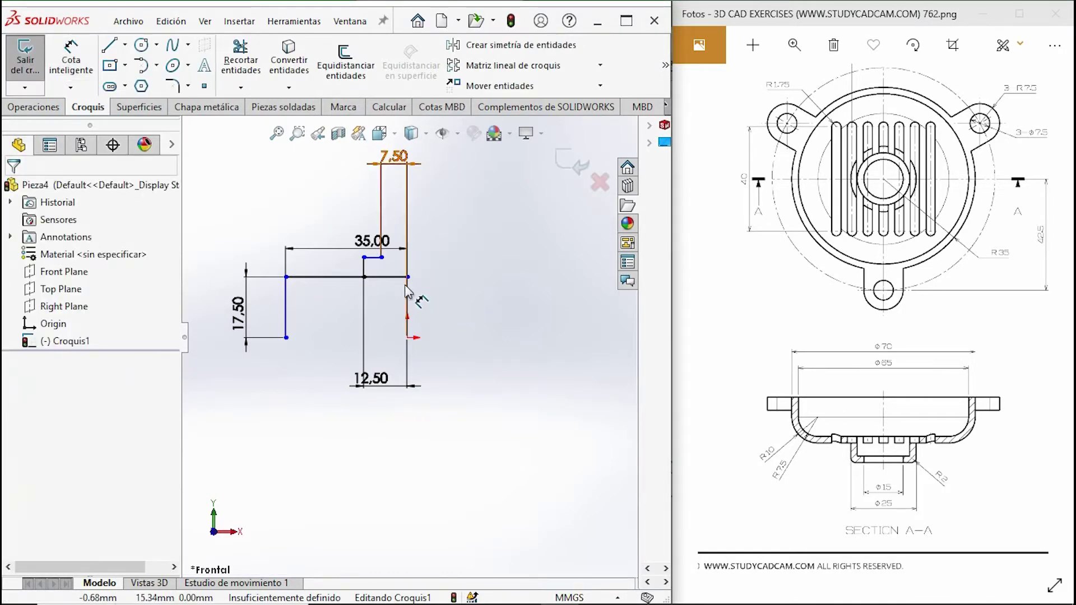
scroll(409, 293, "down", 3)
scroll(404, 339, "up", 1)
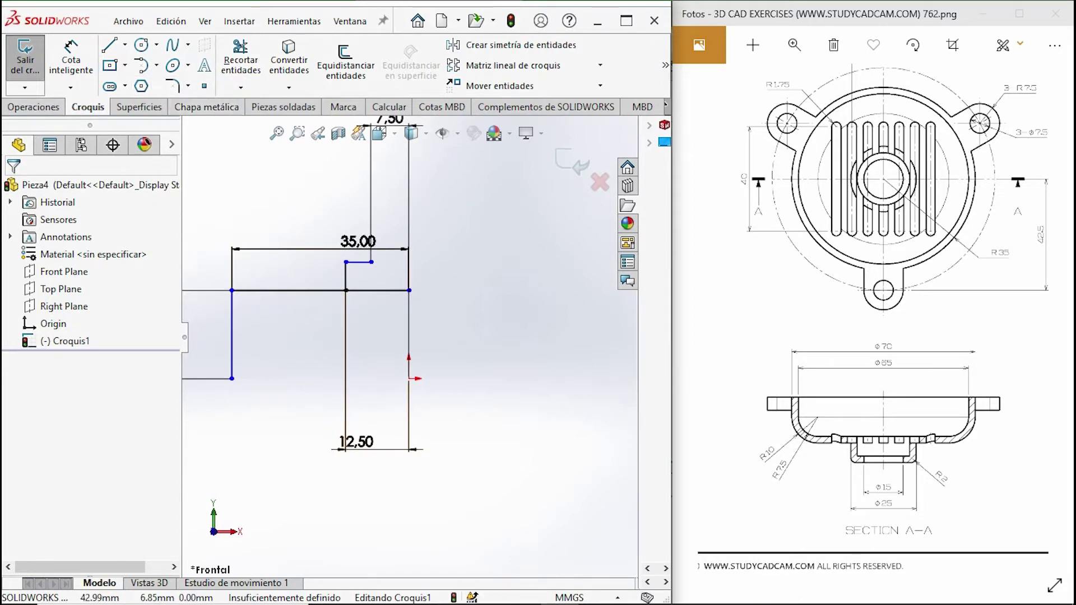
left_click_drag(874, 280, 932, 280)
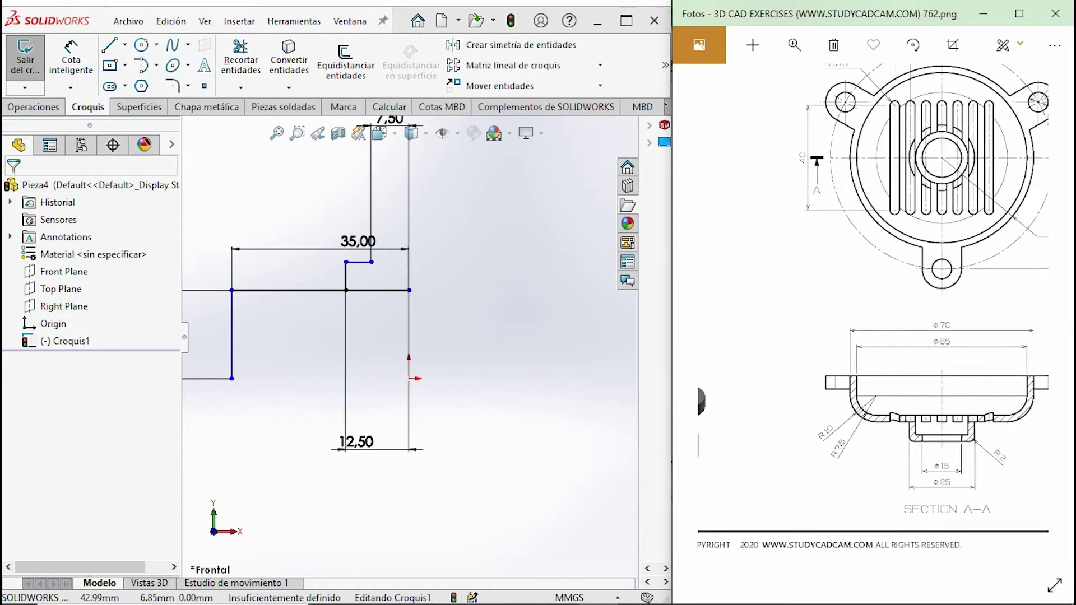
Step: Round the profile's outer corner with an R10 sketch fillet
left_click(171, 87)
left_click(232, 291)
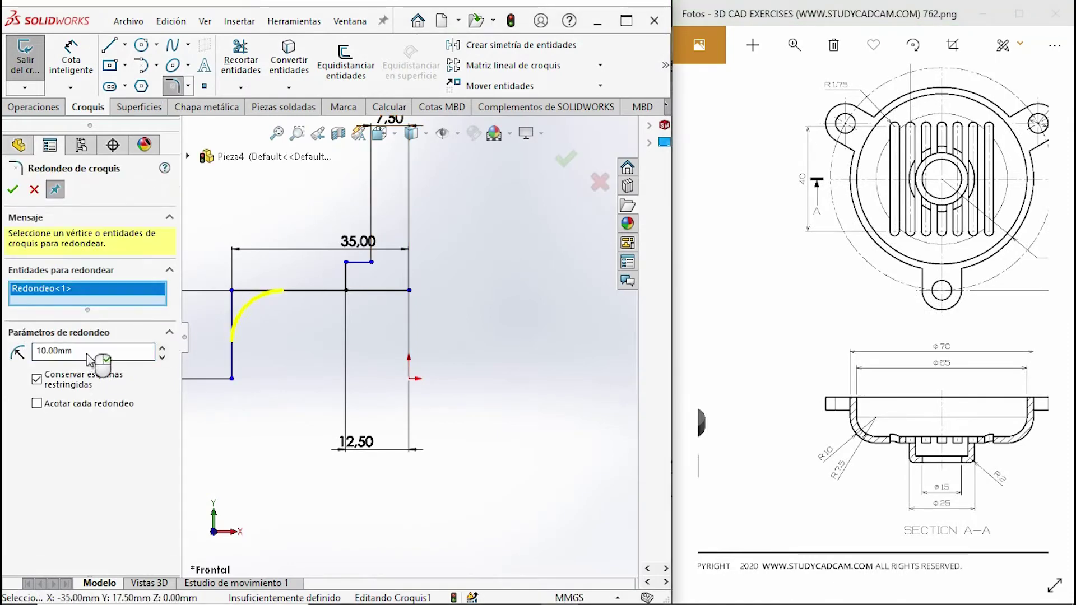
left_click(12, 189)
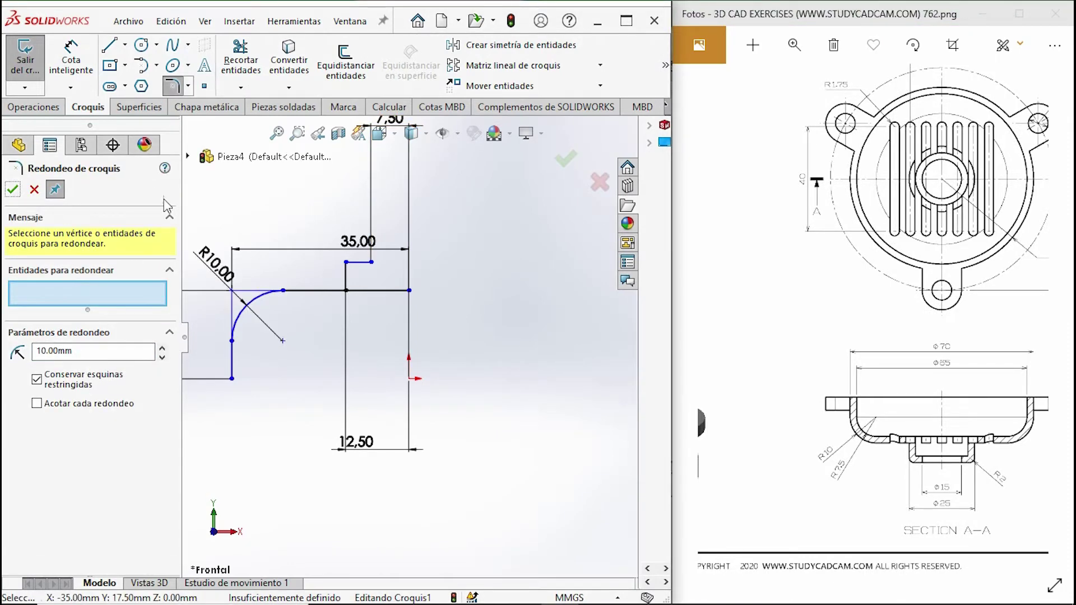
Step: Offset the profile chain 2.50 mm to form the wall and start a closing line
left_click(346, 62)
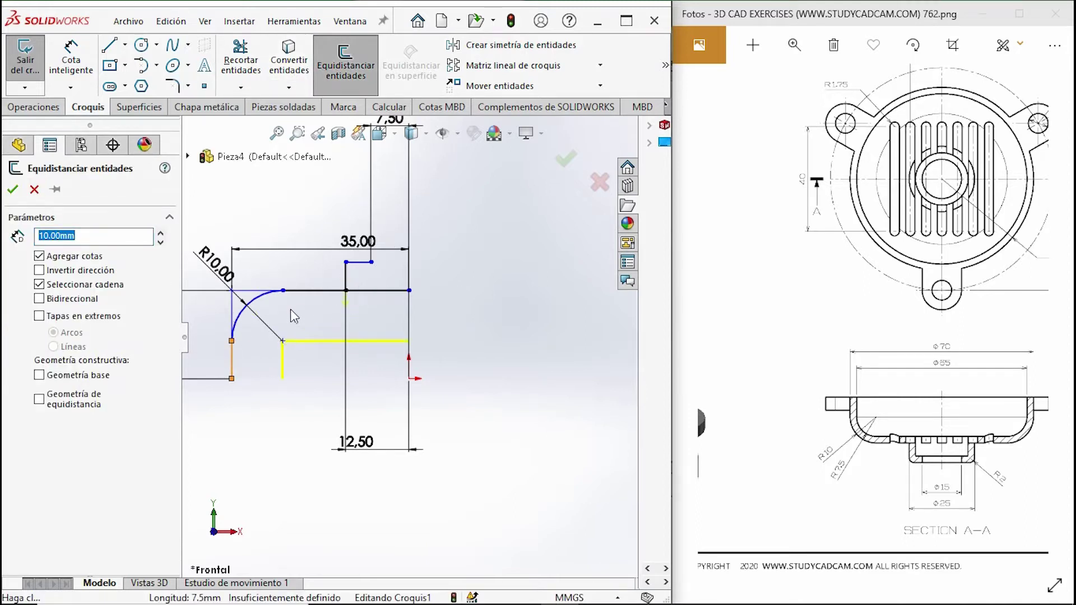
left_click(375, 268)
type("2.5")
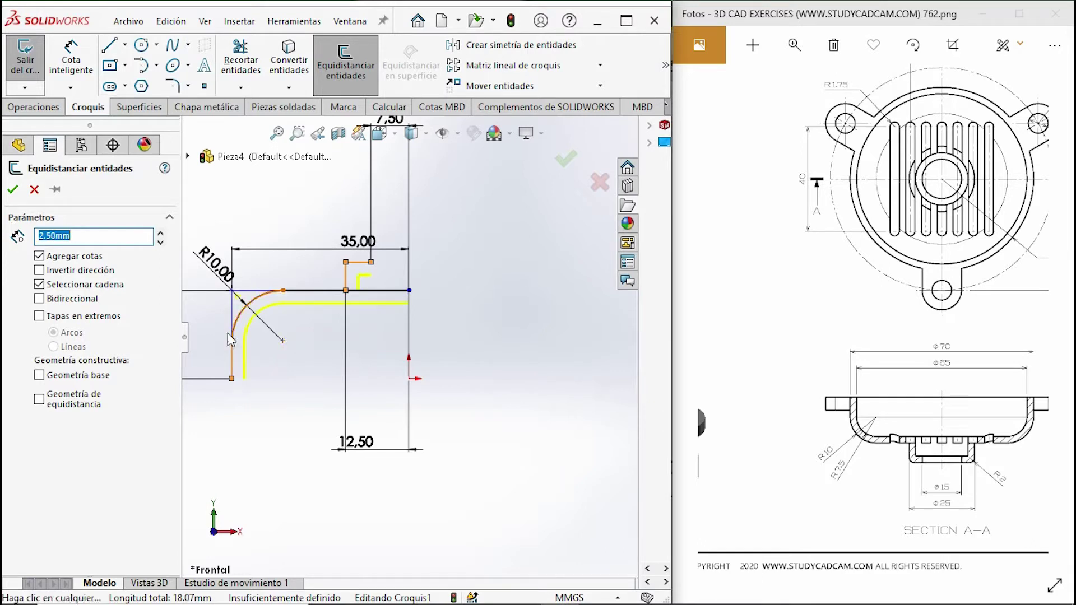
left_click(15, 190)
scroll(380, 330, "down", 1)
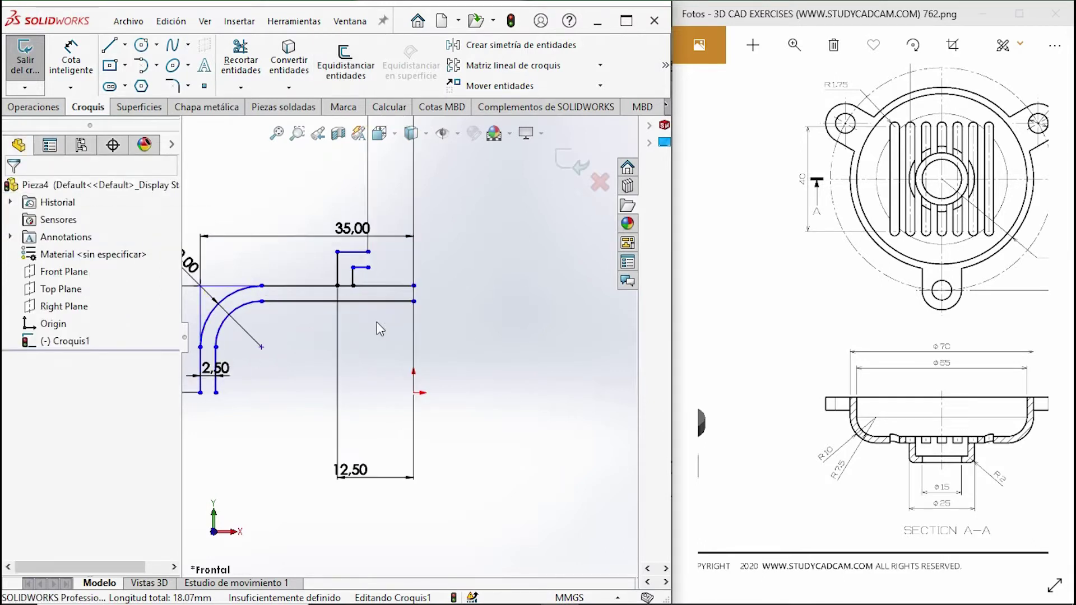
left_click(112, 54)
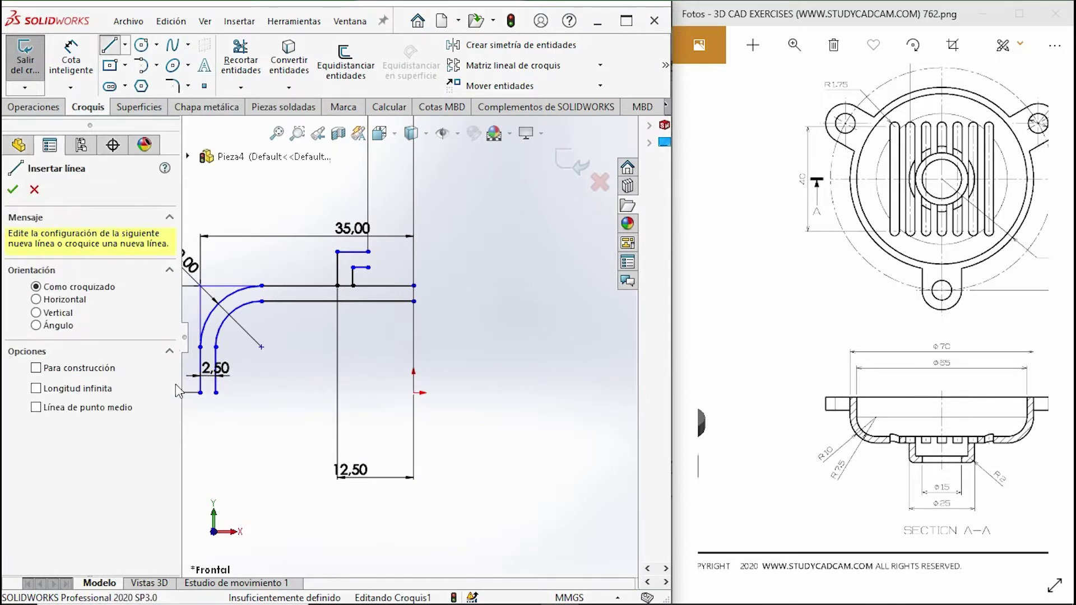
left_click(200, 392)
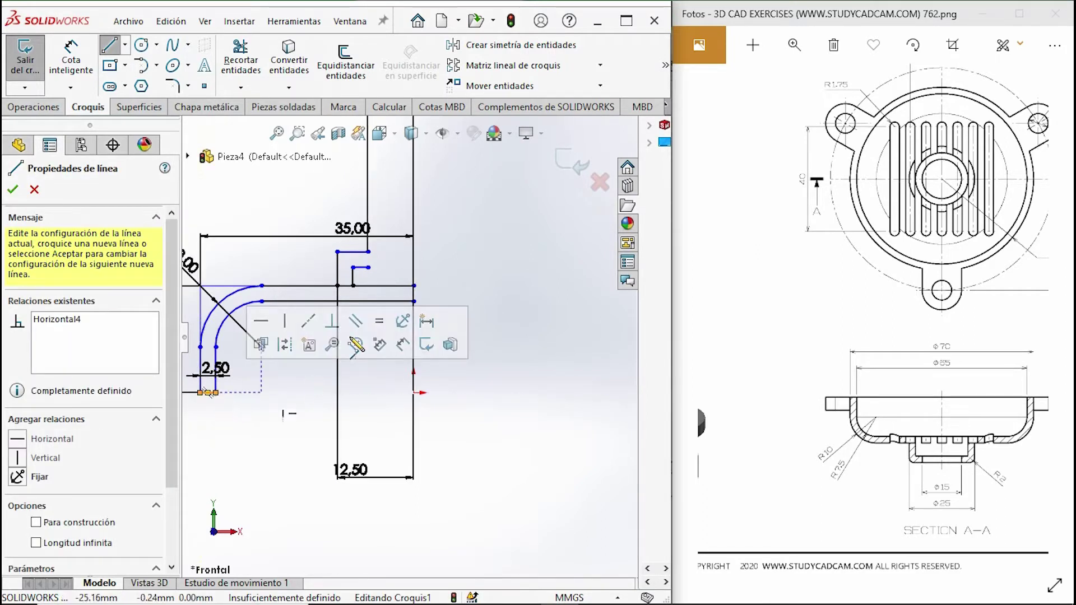
key("Escape")
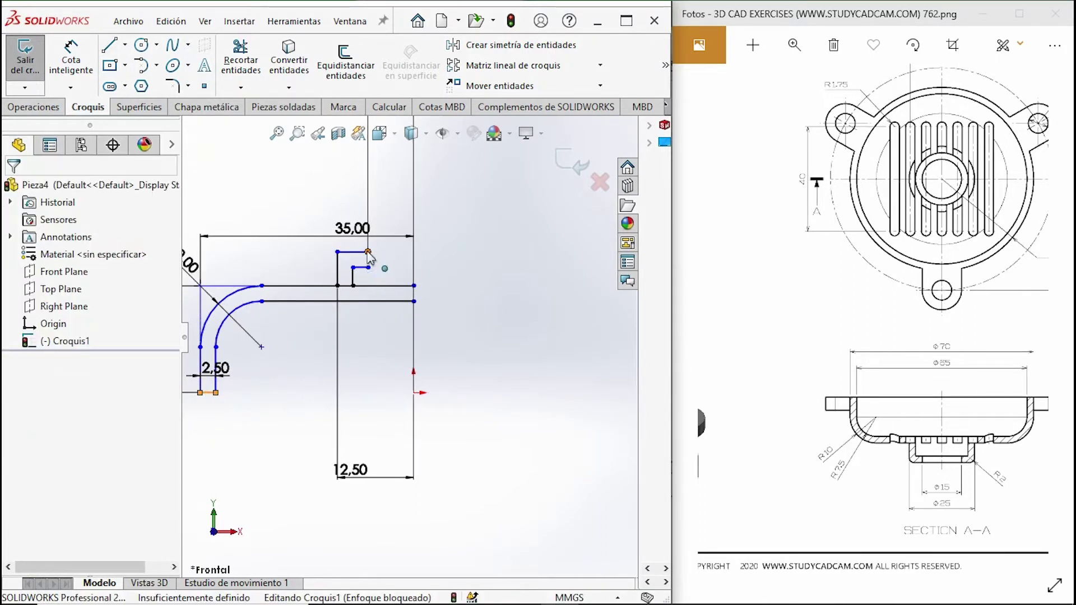
Step: Close both open ends of the wall profile with short lines
left_click(369, 252)
left_click(369, 268)
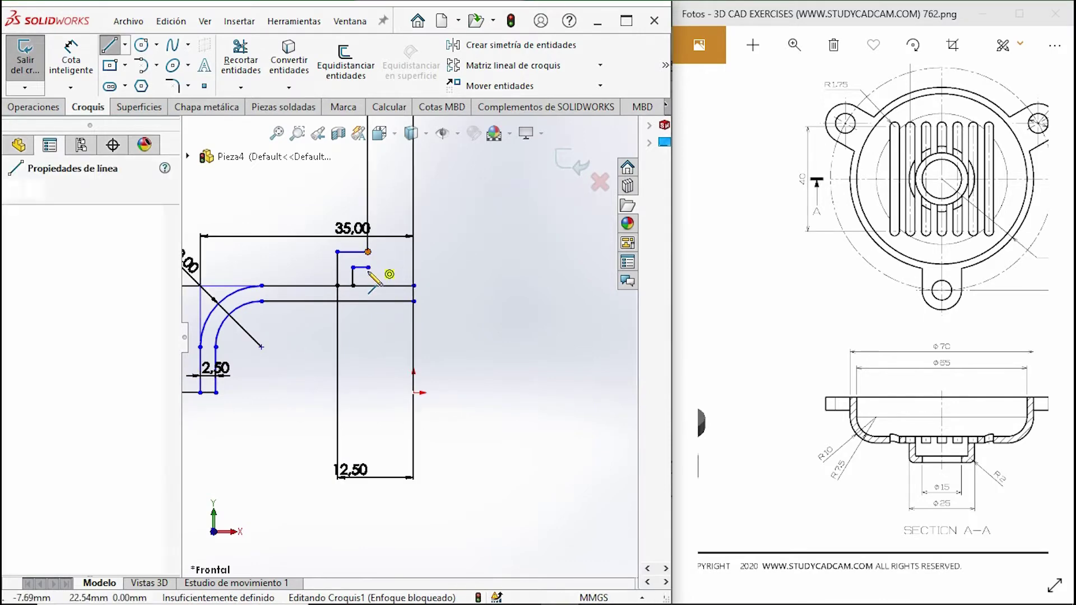
key("Escape")
key("Escape")
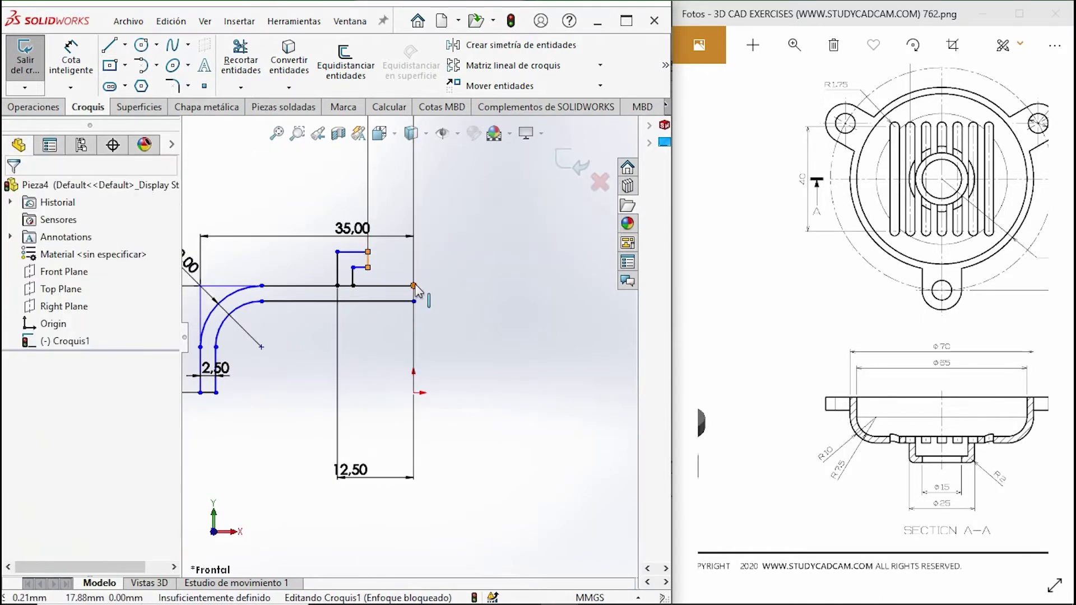
key("l")
left_click(414, 286)
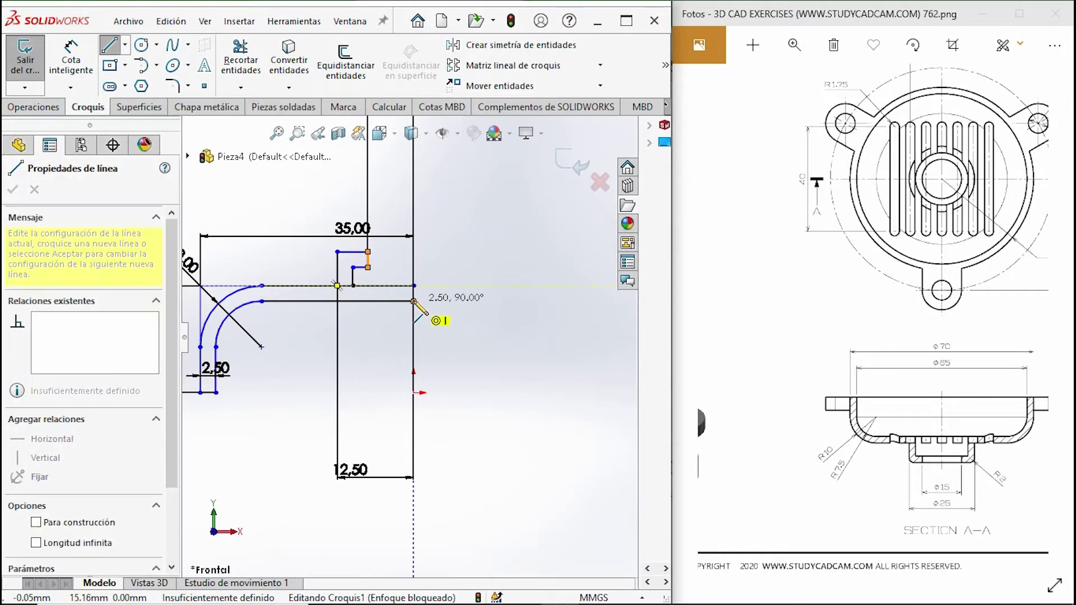
key("Escape")
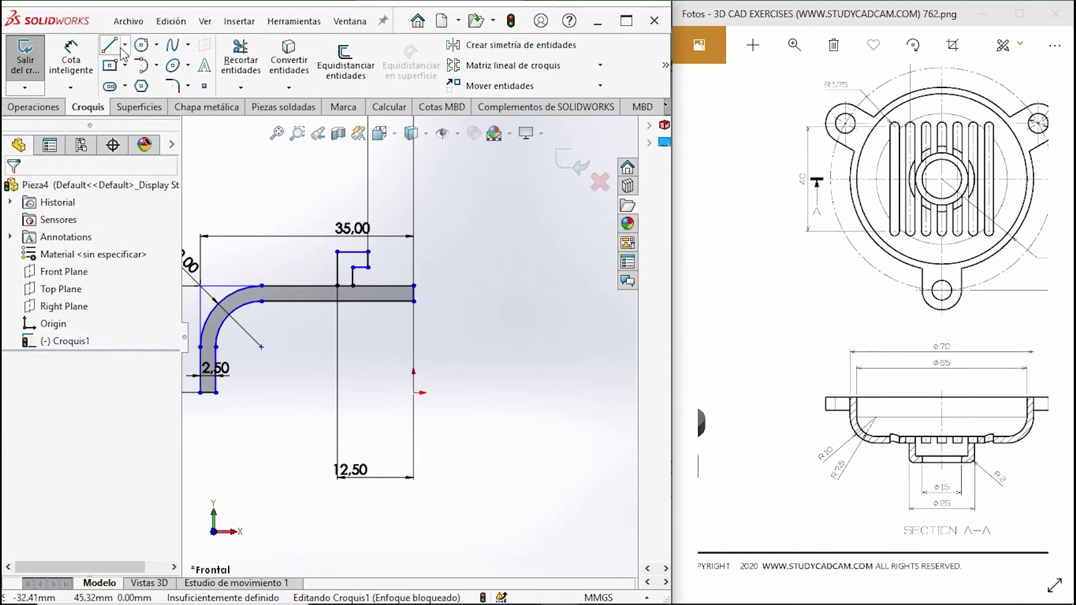
Step: Draw a vertical construction line up from the origin as the axis
left_click(125, 45)
left_click(152, 79)
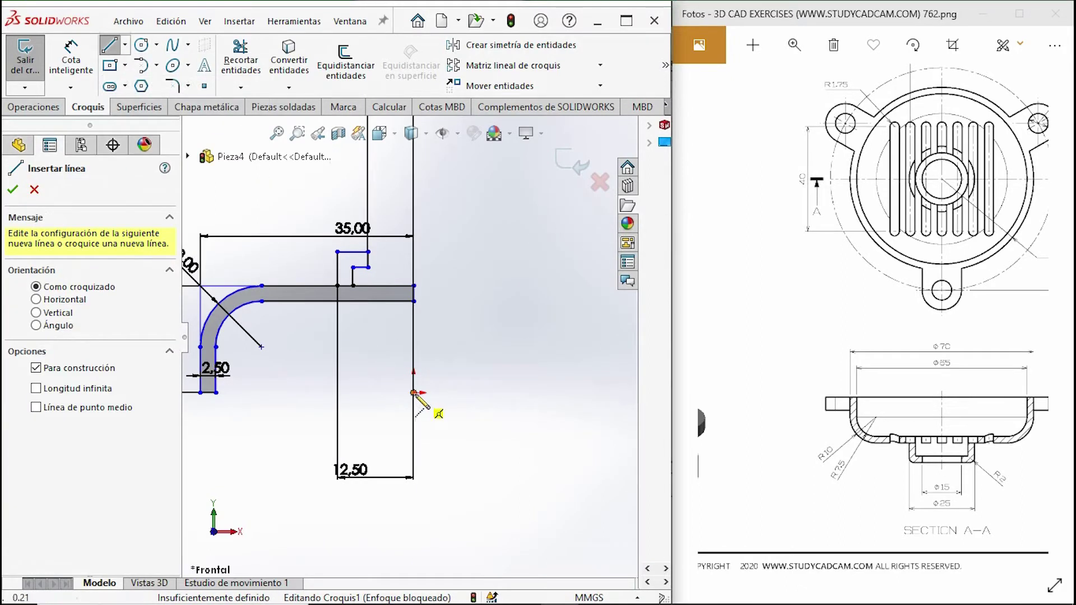
left_click(413, 392)
left_click(413, 333)
key("Escape")
Step: Trim away the extra segment crossing the profile and finish the sketch edits
left_click(230, 72)
scroll(316, 259, "down", 3)
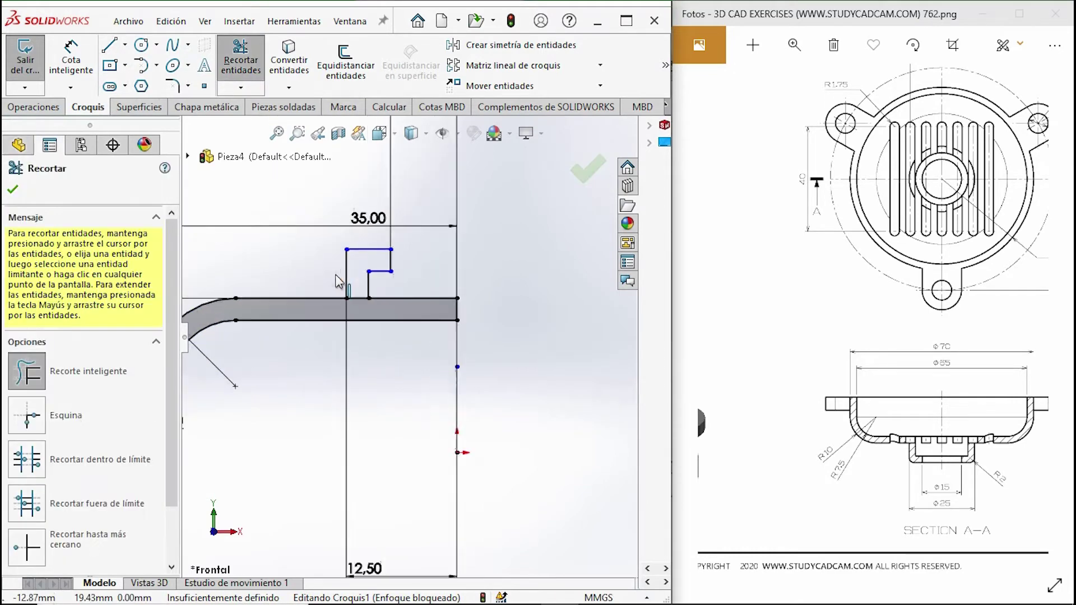
left_click(369, 307)
scroll(405, 338, "up", 4)
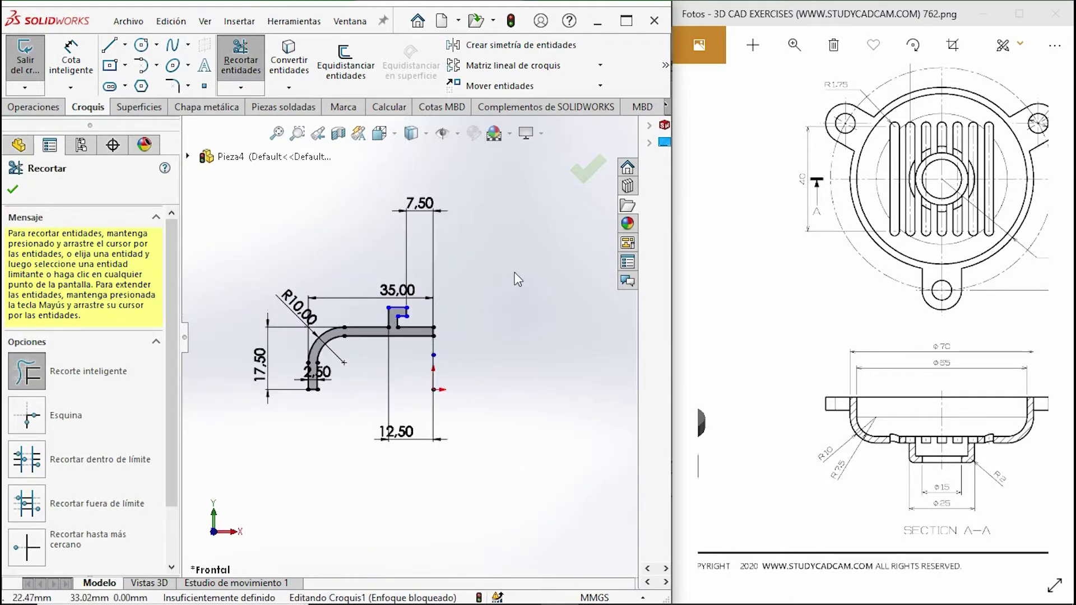
left_click(12, 190)
left_click(61, 107)
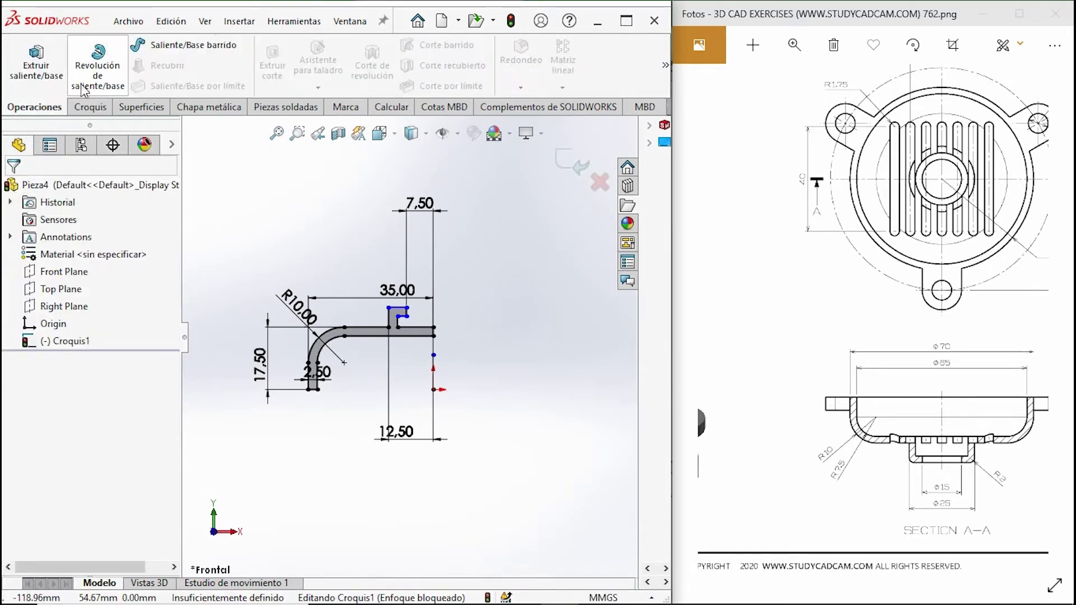
Step: Revolve the wall profile 360° about the vertical construction line, creating Revolución1
left_click(98, 59)
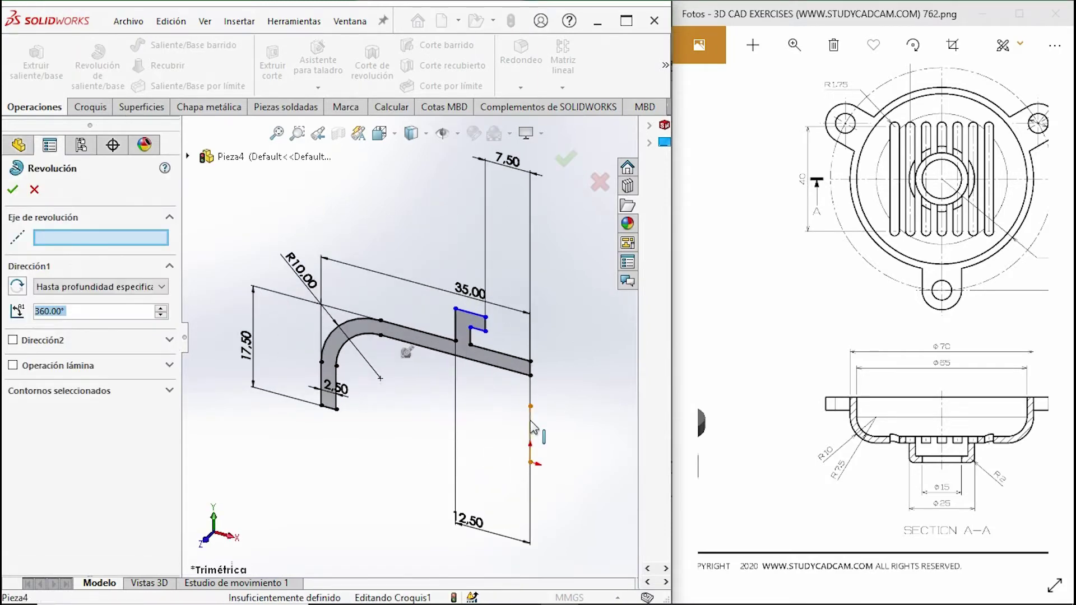
left_click(530, 432)
middle_click_drag(523, 375, 537, 340)
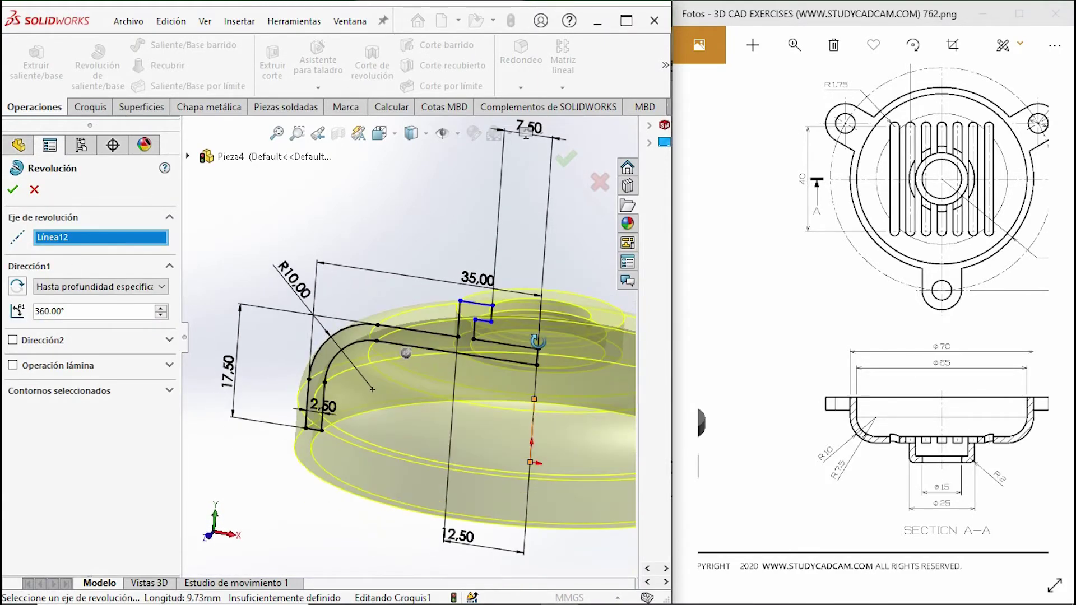
left_click(11, 190)
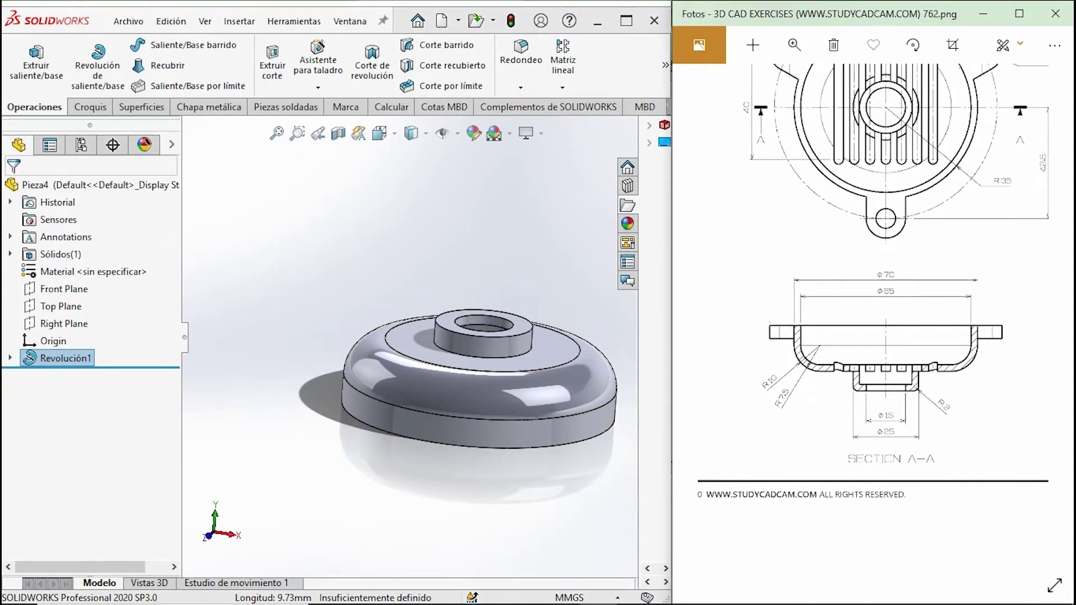
middle_click_drag(507, 443, 510, 240)
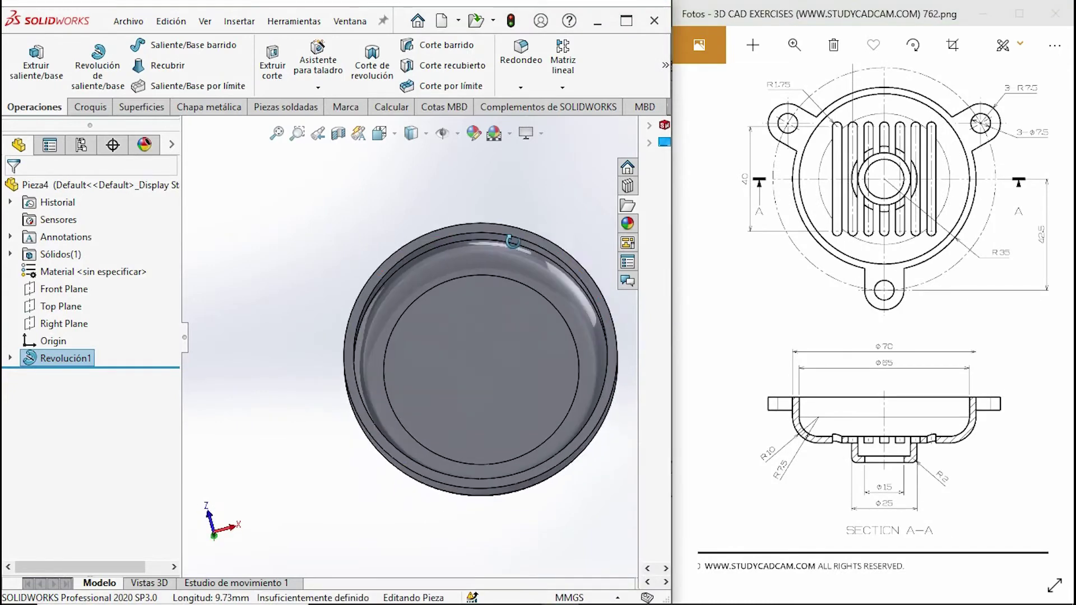
Step: Start a new sketch, Croquis2, on the housing's underside face
left_click(507, 239)
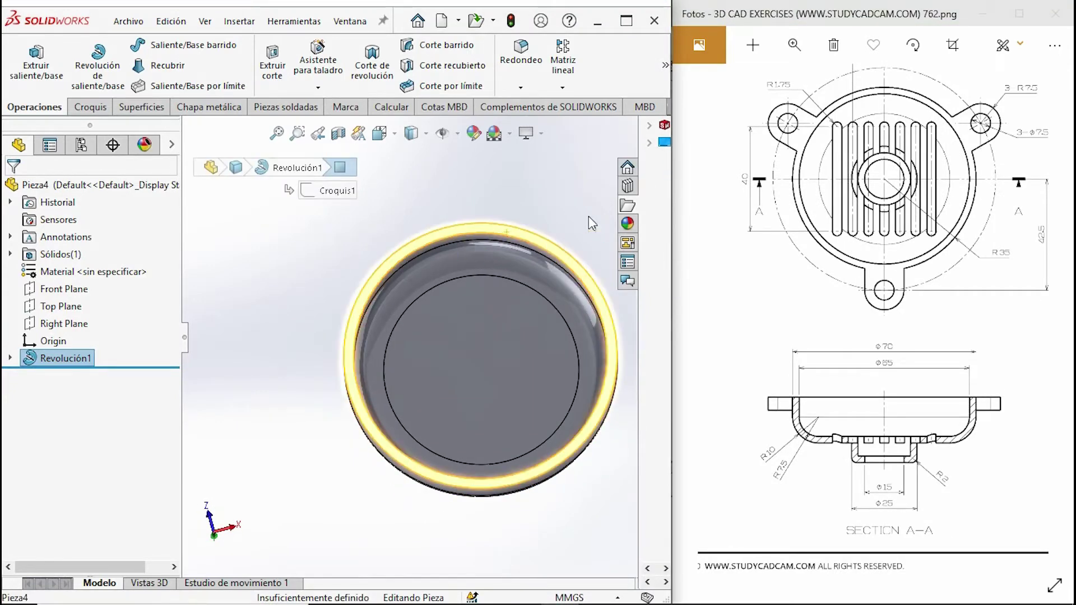
left_click(86, 108)
left_click(25, 59)
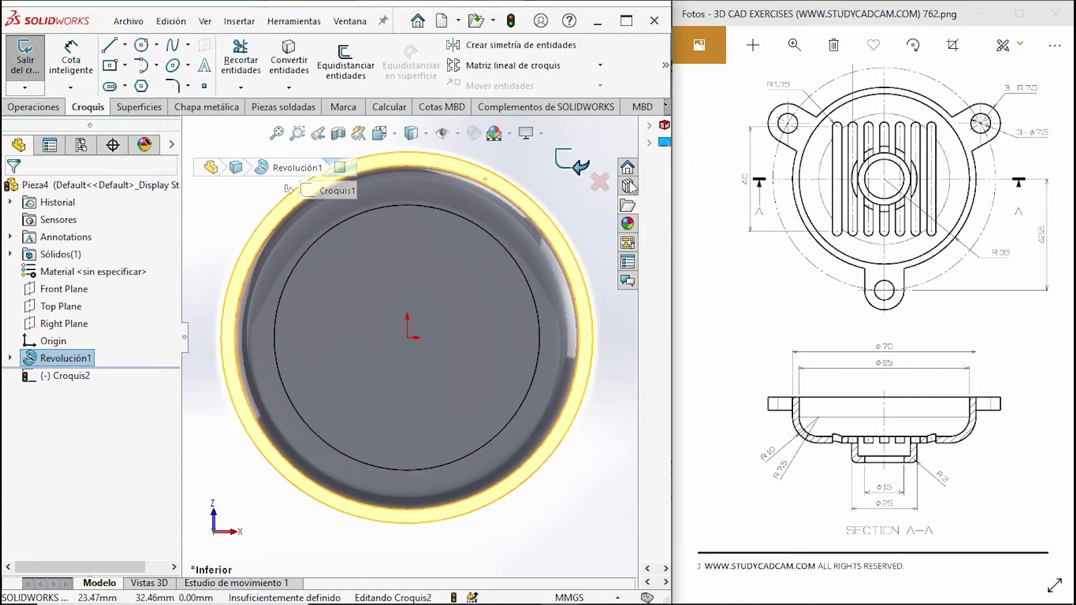
left_click_drag(897, 224, 828, 259)
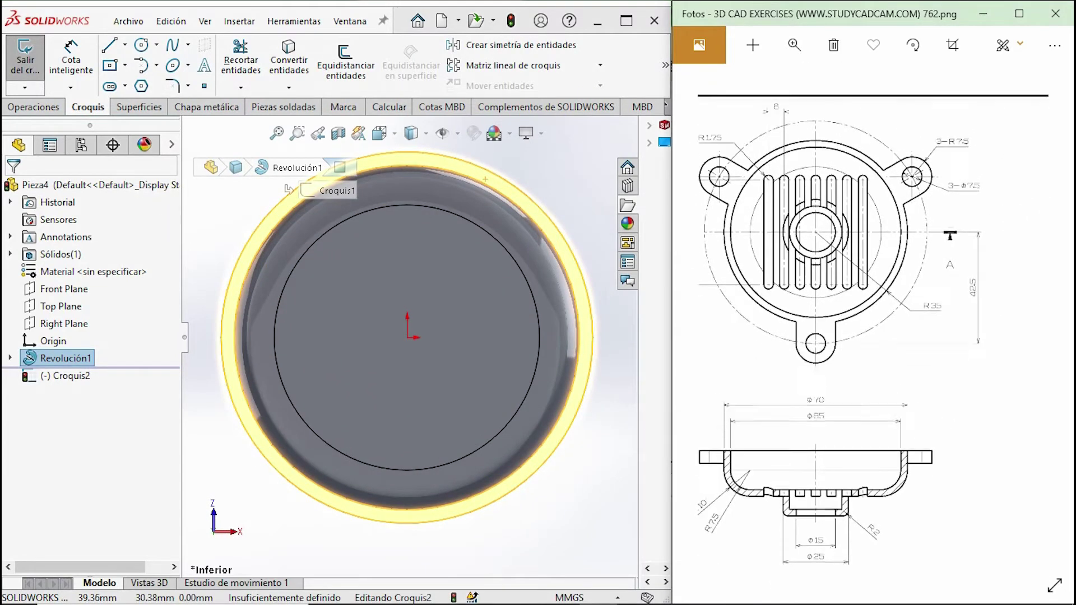
Step: Draw a vertical centrepoint straight slot above the origin and begin dimensioning it
left_click(124, 86)
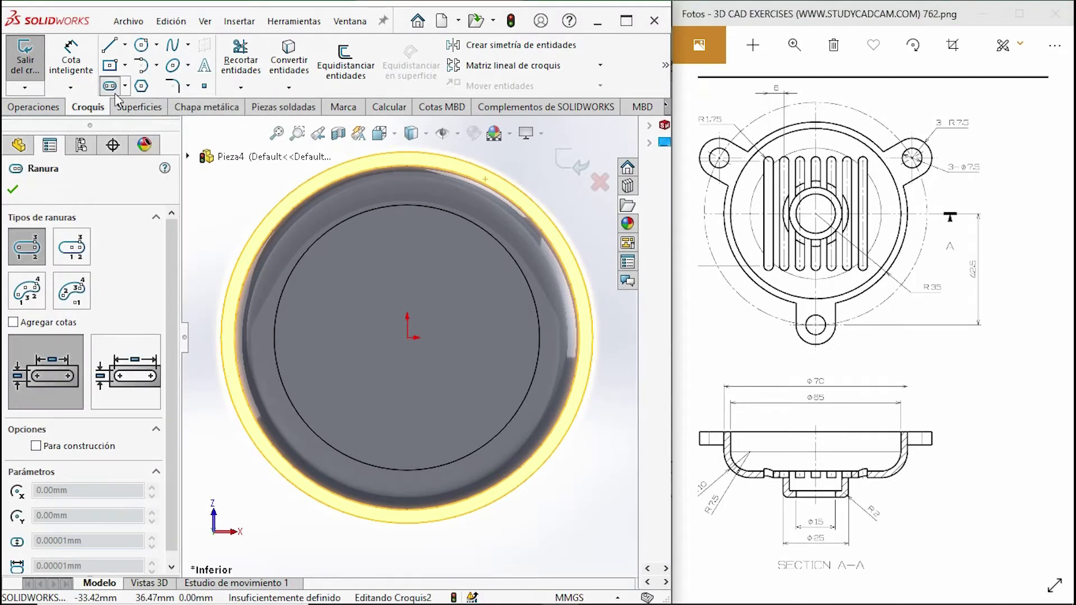
left_click(125, 85)
left_click(168, 120)
scroll(417, 247, "up", 3)
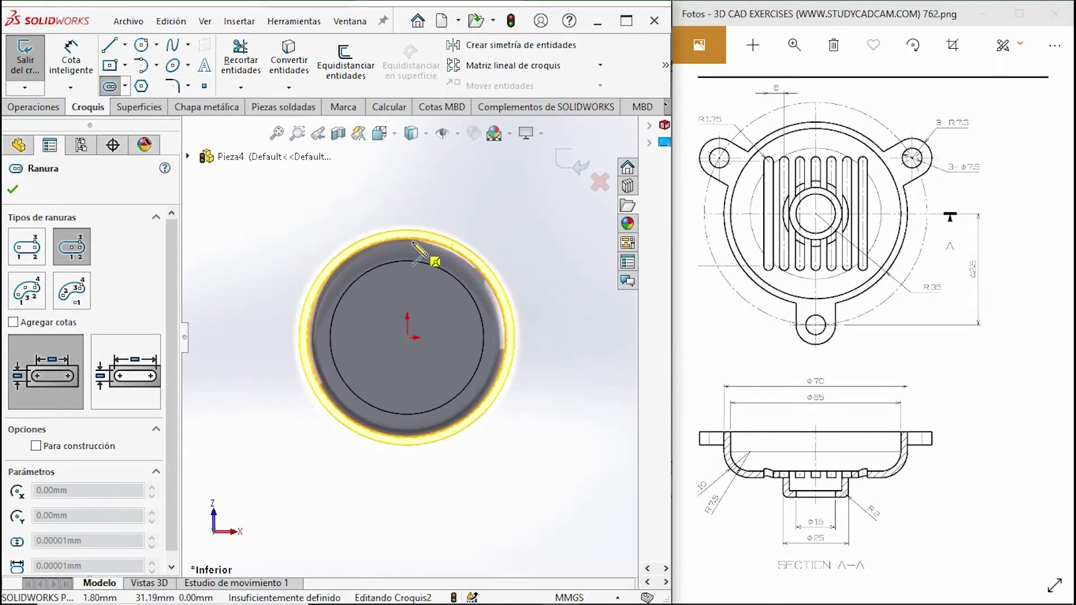
left_click(407, 243)
left_click(408, 197)
left_click(431, 218)
left_click(71, 60)
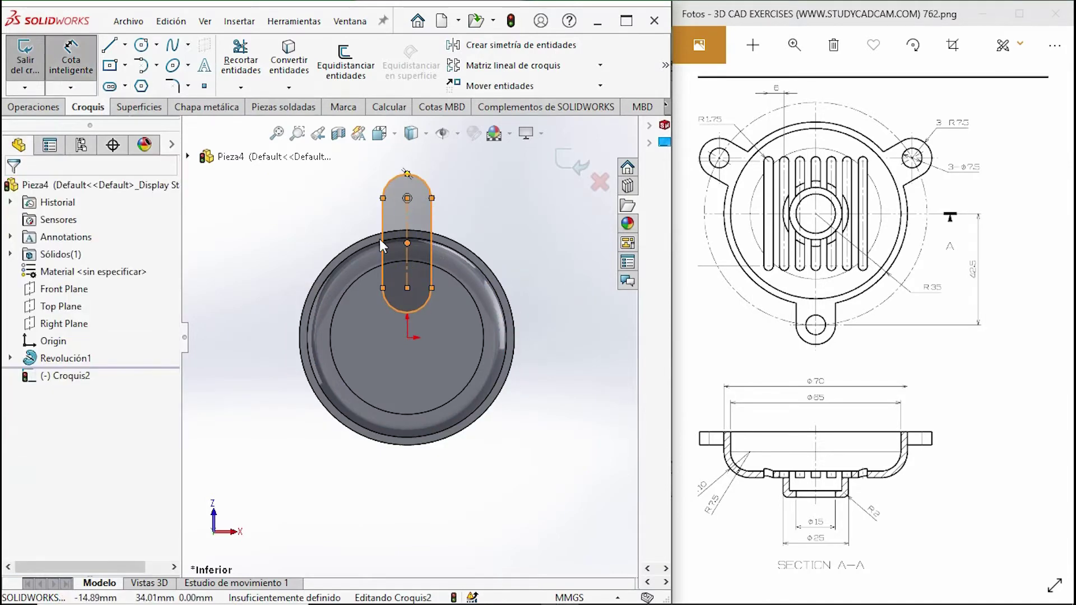
left_click(407, 198)
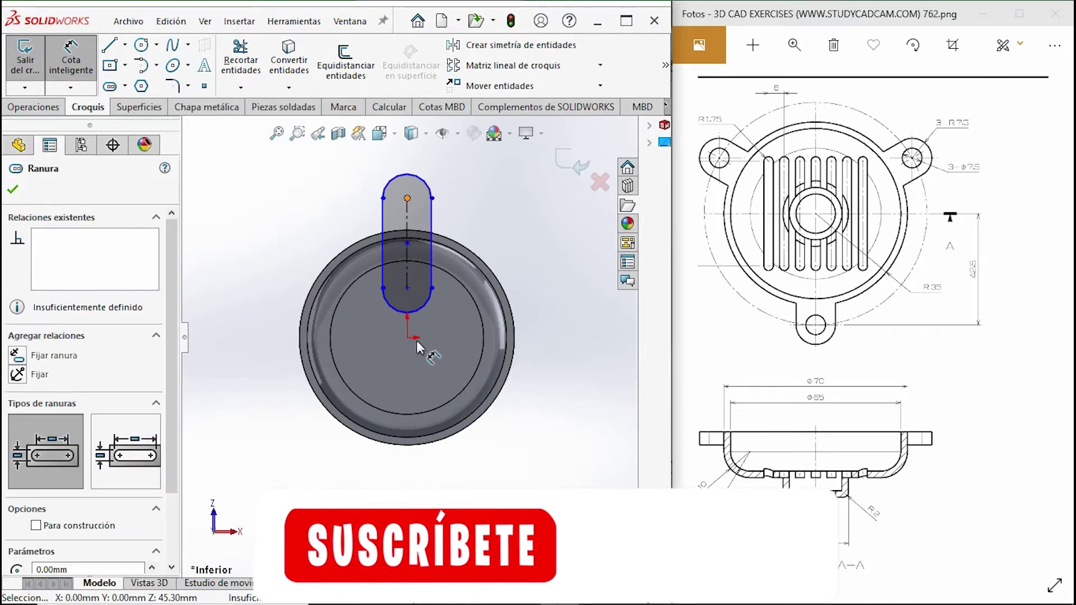
left_click(407, 337)
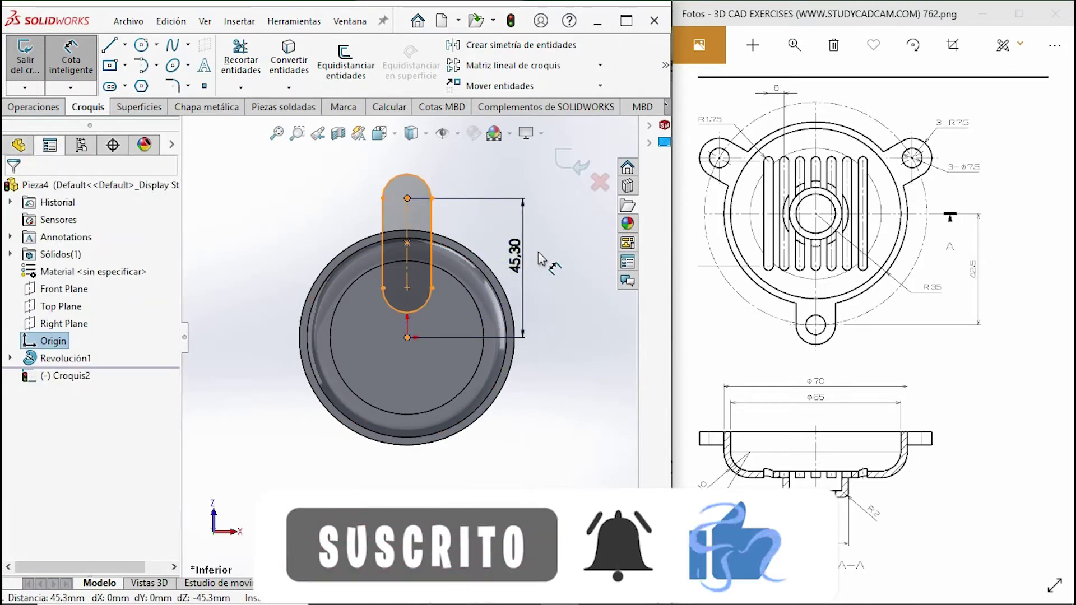
Step: Dimension the slot's arc centre 42.50 above the origin and its end radius R7.50
left_click(540, 258)
type("42.5")
key("Return")
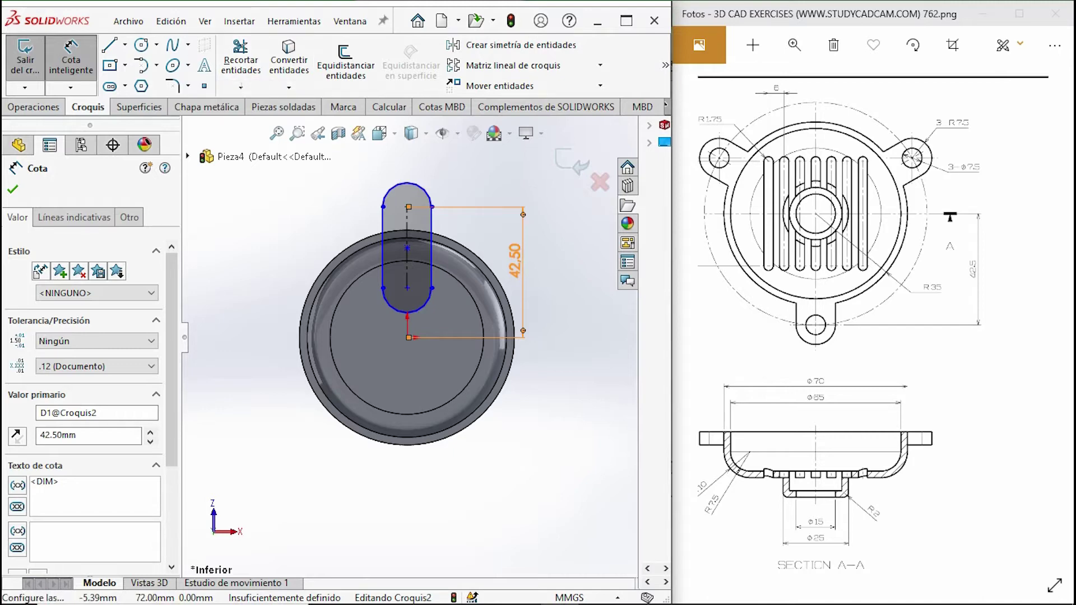
left_click(422, 191)
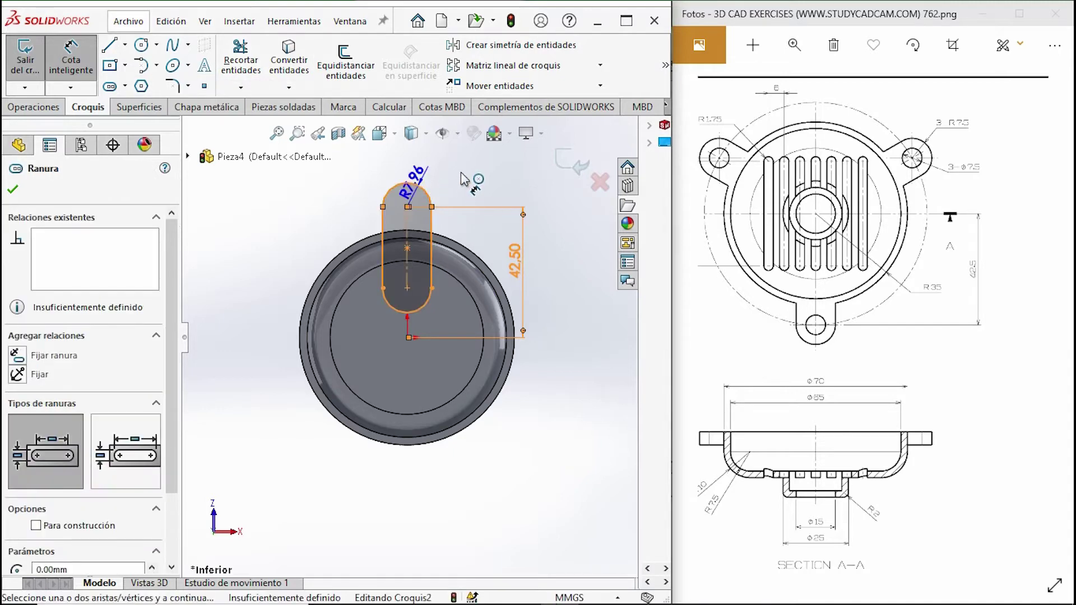
left_click(462, 178)
type("7")
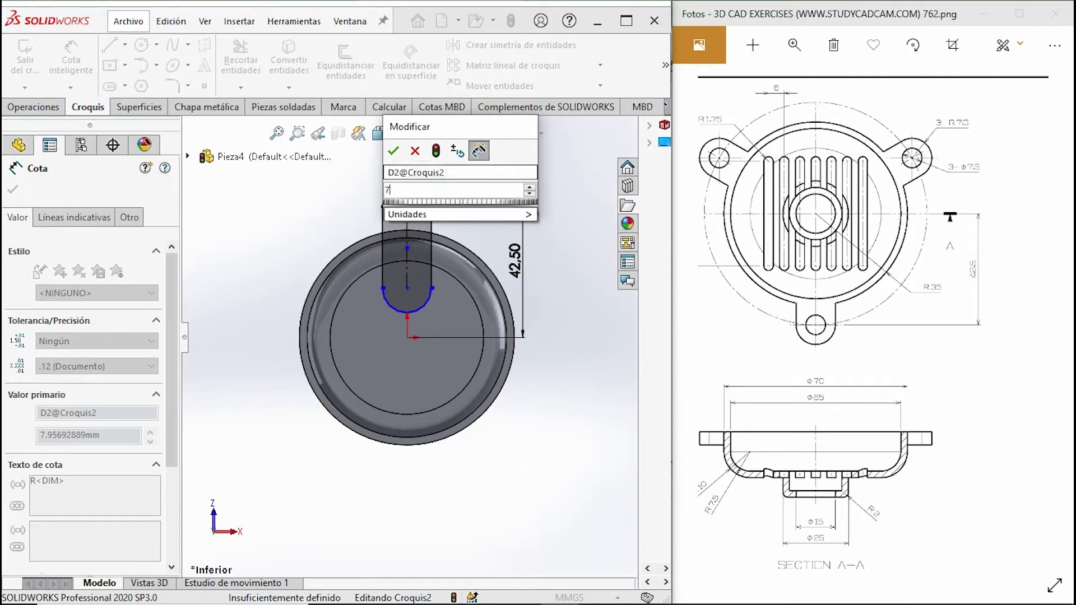
type(".5")
key("Return")
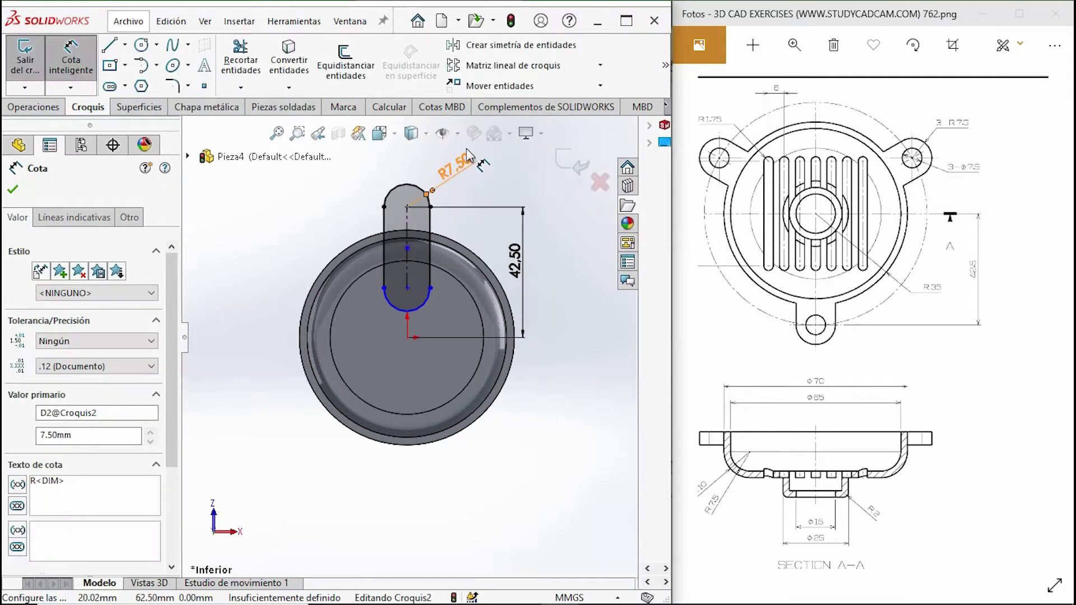
left_click(141, 45)
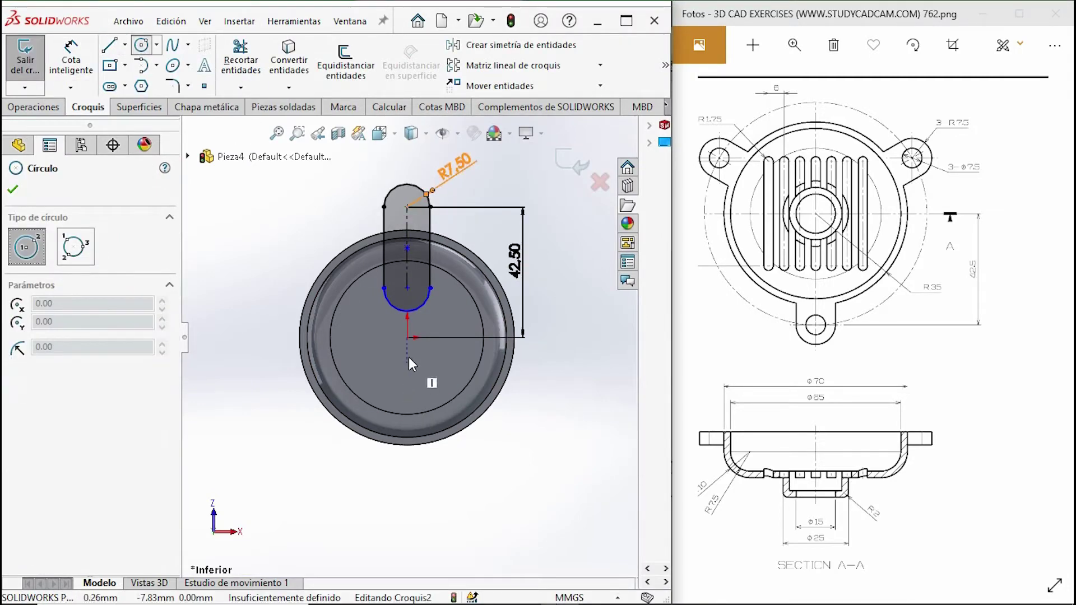
Step: Draw an R35 circle at the origin and trim it against the slot into a lug outline
left_click(408, 338)
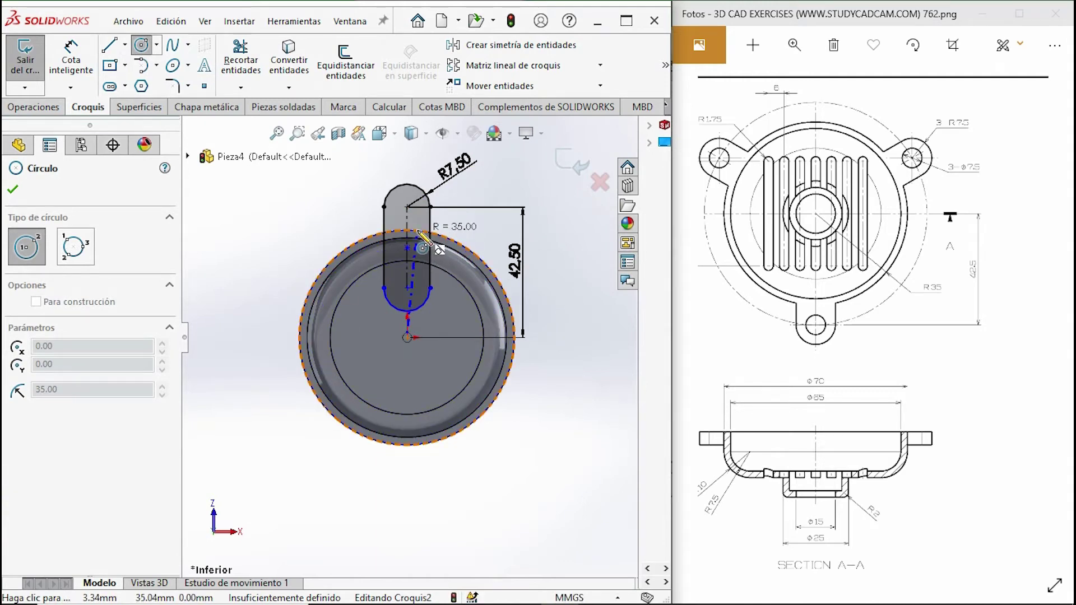
left_click(423, 239)
left_click(141, 46)
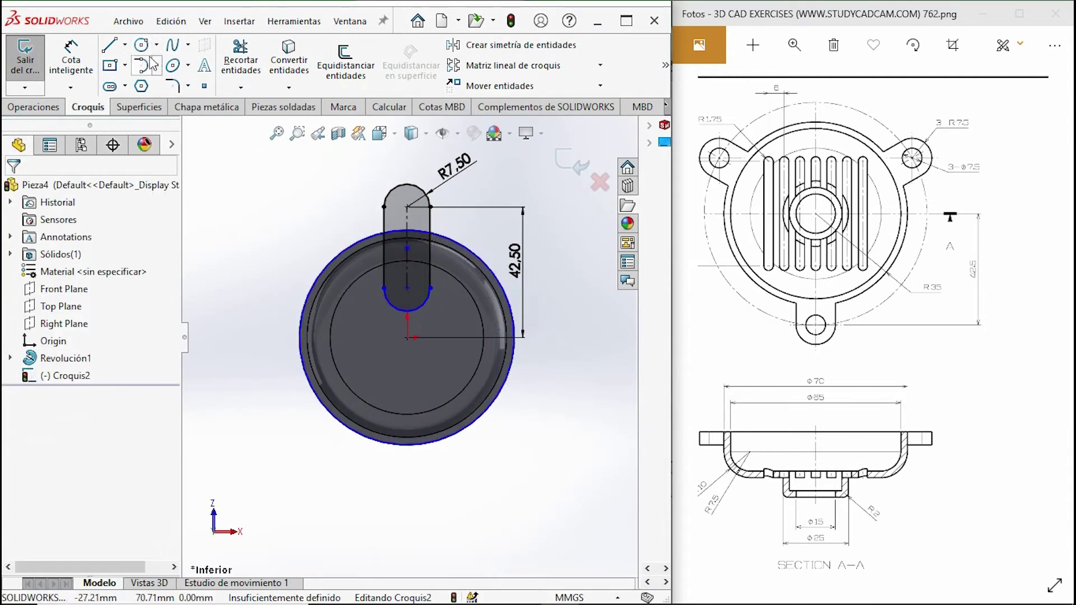
left_click(241, 59)
left_click_drag(360, 271, 432, 278)
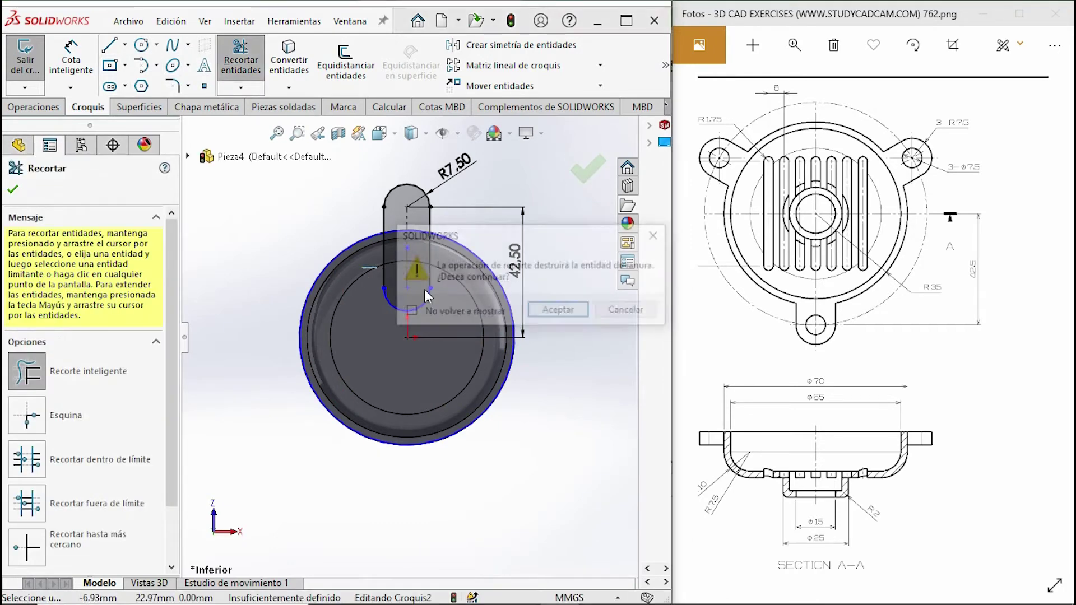
left_click(562, 317)
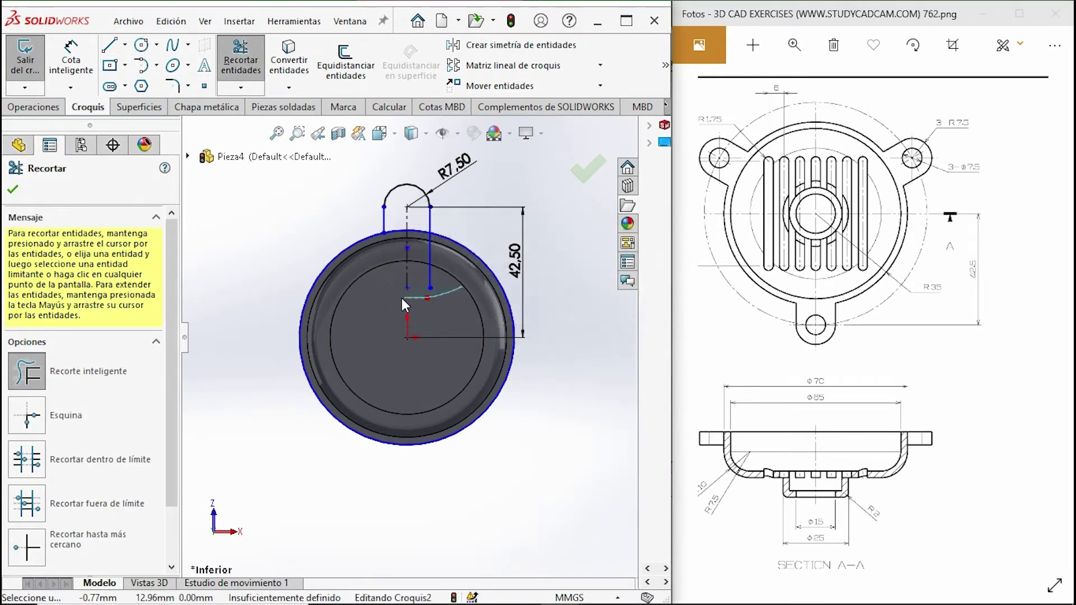
left_click_drag(474, 247, 470, 249)
scroll(409, 235, "up", 5)
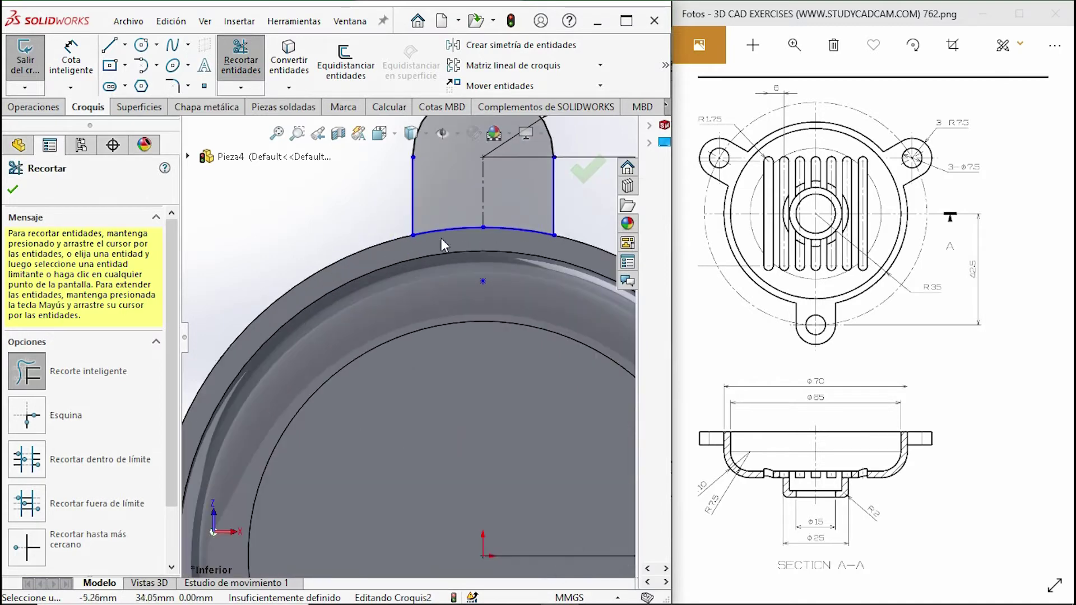
Step: Add a Ø7.50 hole circle at the lug's arc centre
left_click(142, 49)
left_click(458, 220)
left_click(476, 238)
left_click(71, 59)
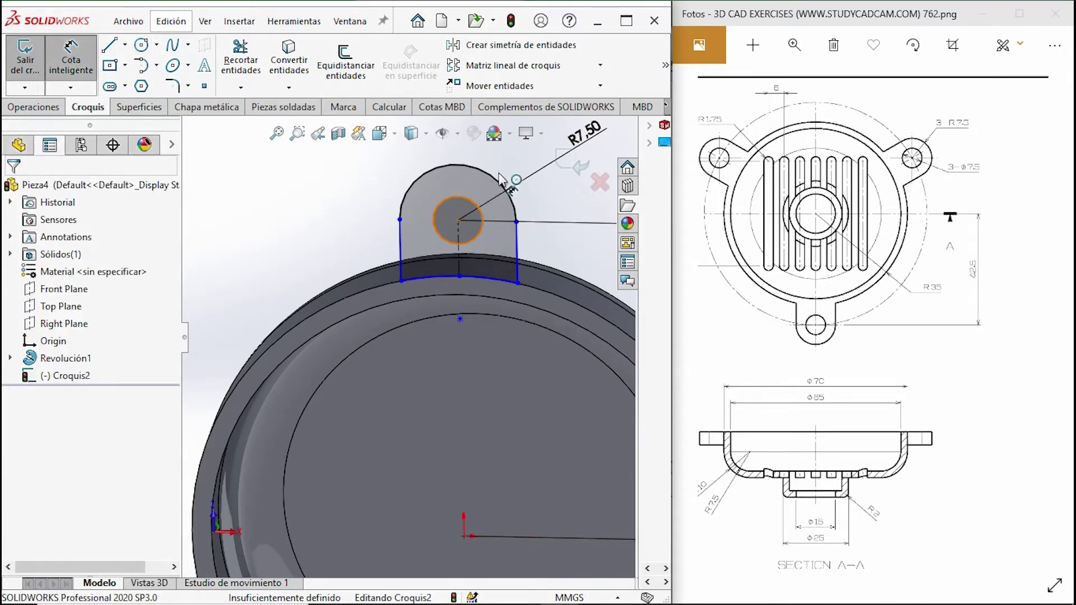
left_click(476, 203)
left_click(507, 168)
type("7.5")
key("Return")
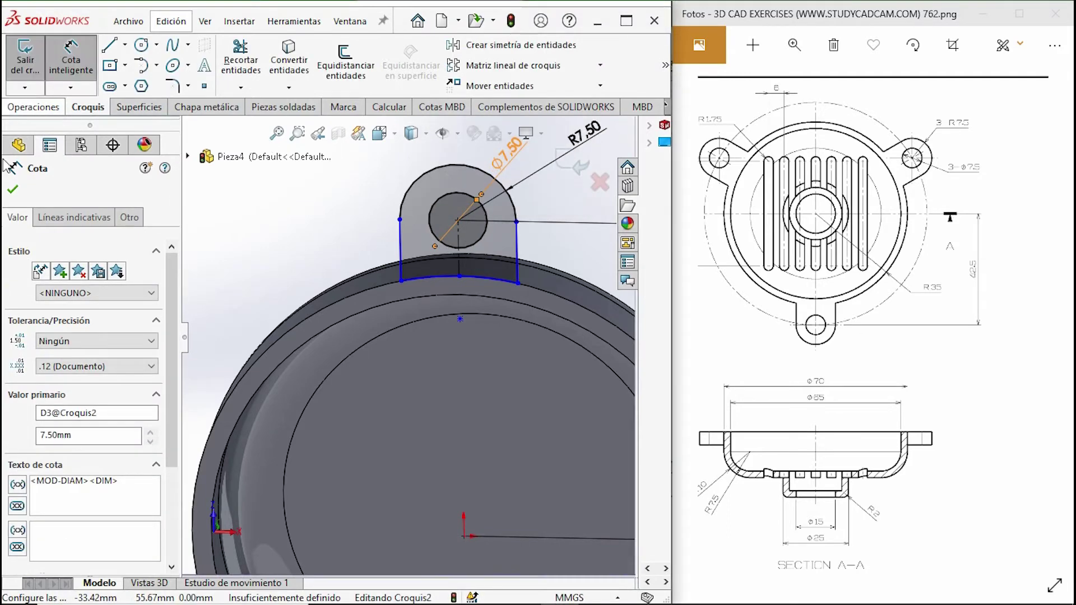
left_click(12, 189)
left_click(33, 106)
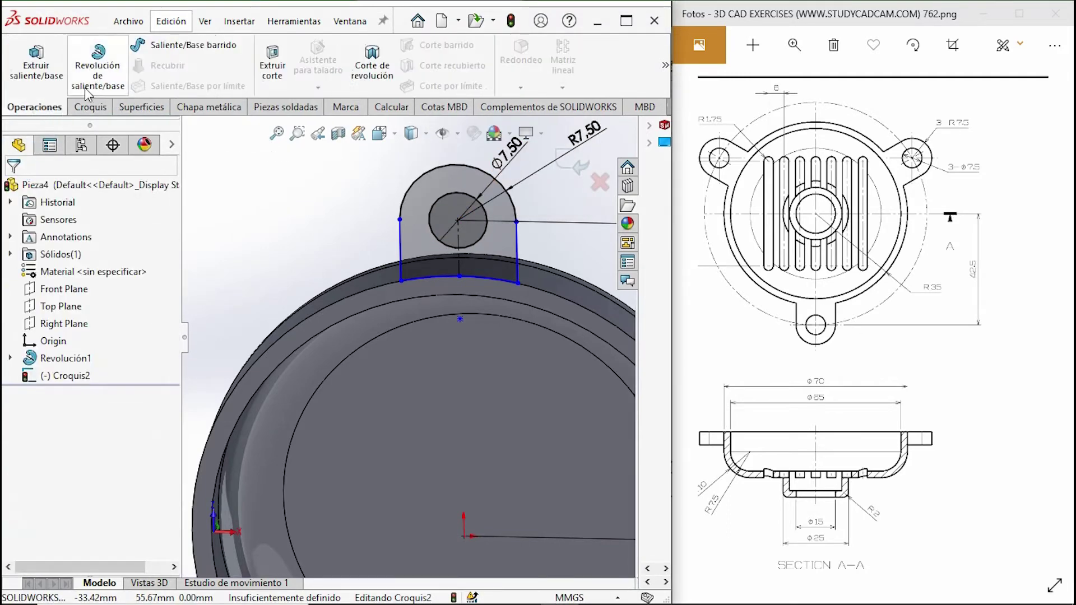
Step: Extrude the lug sketch 5 mm in the reversed direction as Saliente-Extruir1
left_click(35, 63)
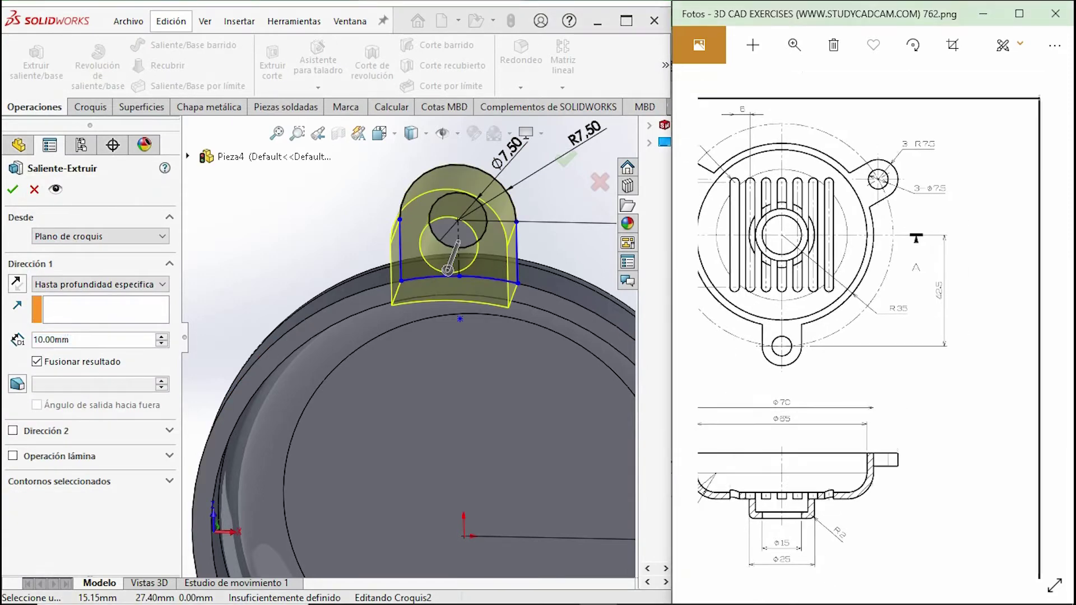
mouse_move(554, 326)
middle_mouse_down()
mouse_move(513, 419)
mouse_move(287, 405)
middle_mouse_up()
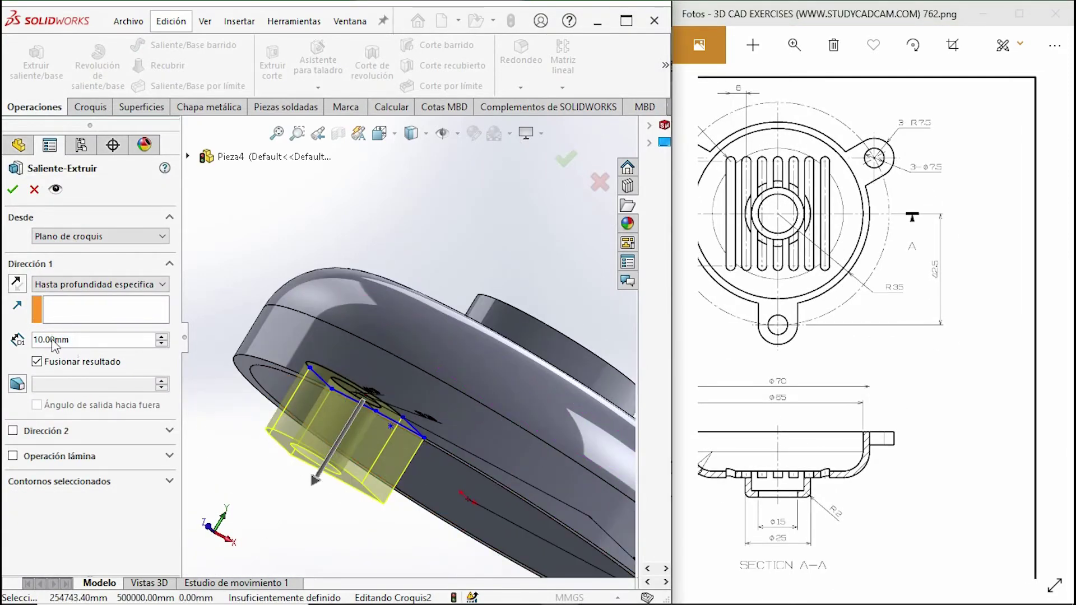
left_click(17, 284)
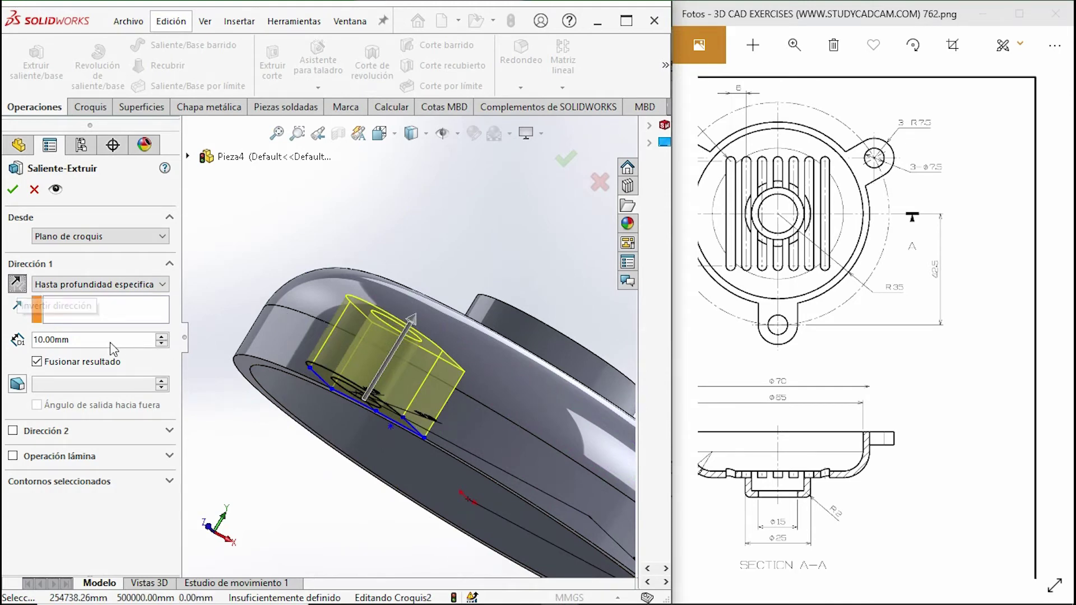
left_click_drag(784, 280, 1048, 281)
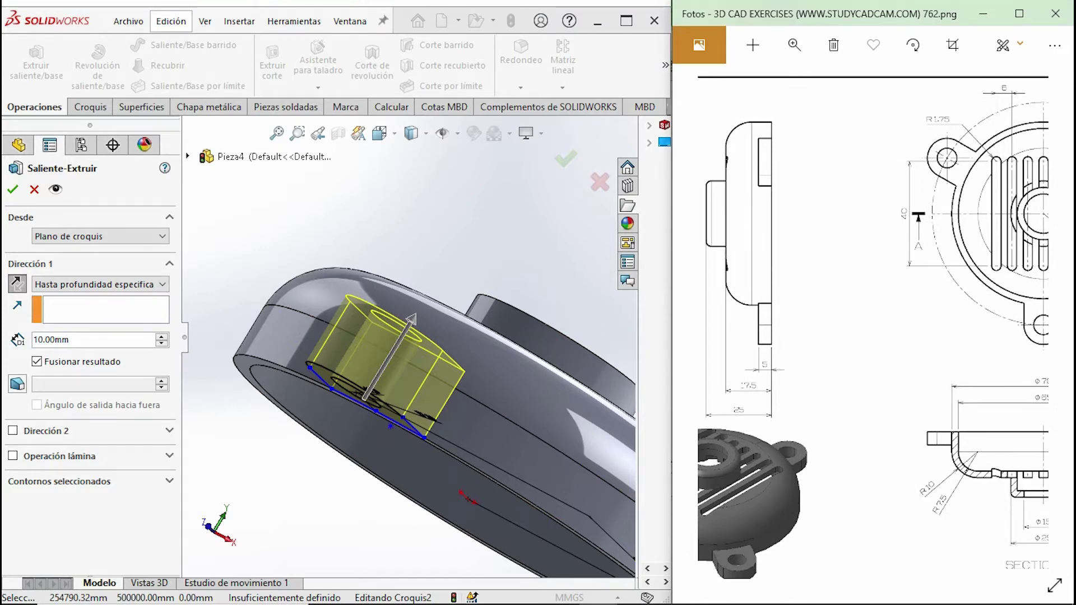
left_click(59, 339)
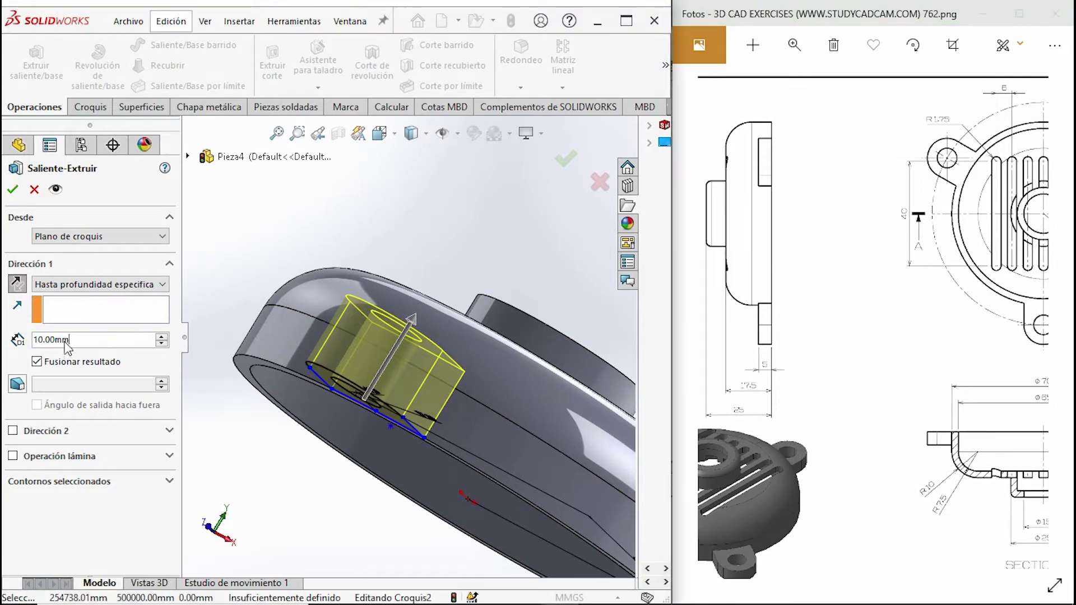
type("5")
key("Return")
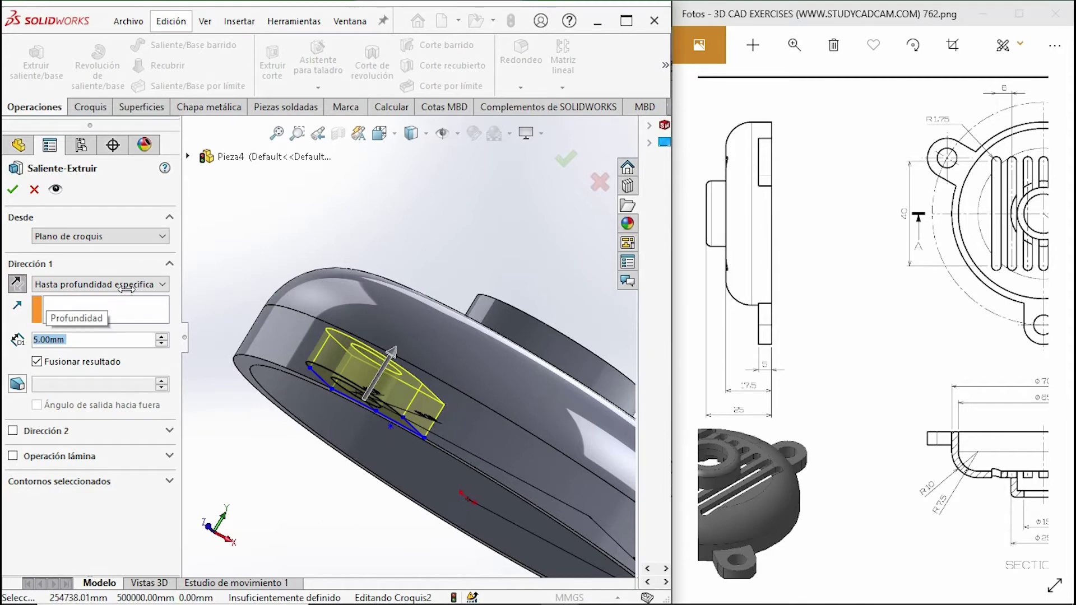
left_click(15, 191)
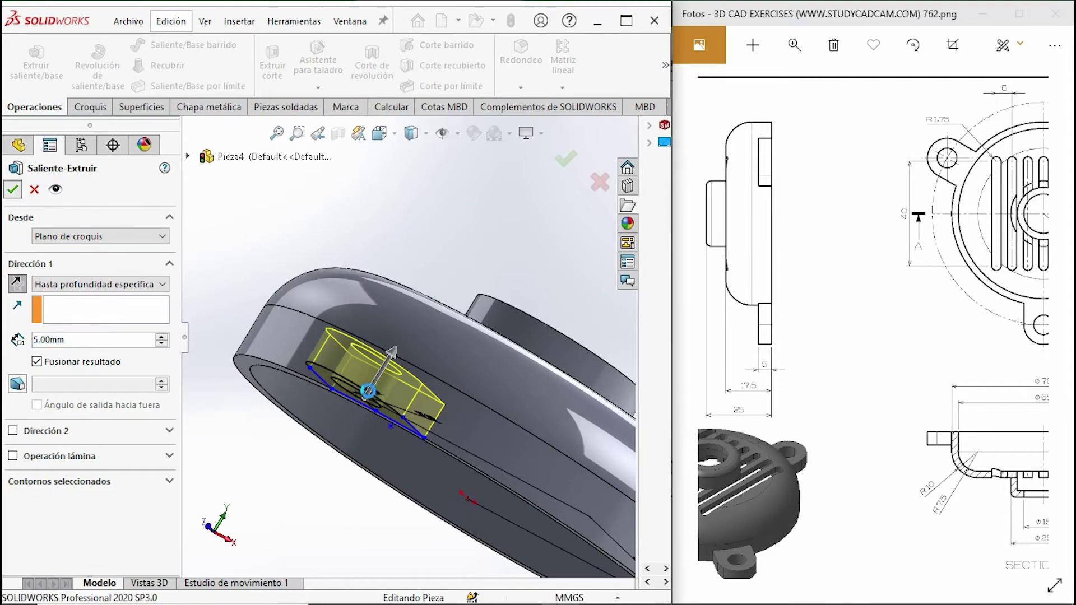
mouse_move(379, 346)
middle_mouse_down()
mouse_move(528, 388)
mouse_move(465, 401)
middle_mouse_up()
scroll(529, 389, "up", 2)
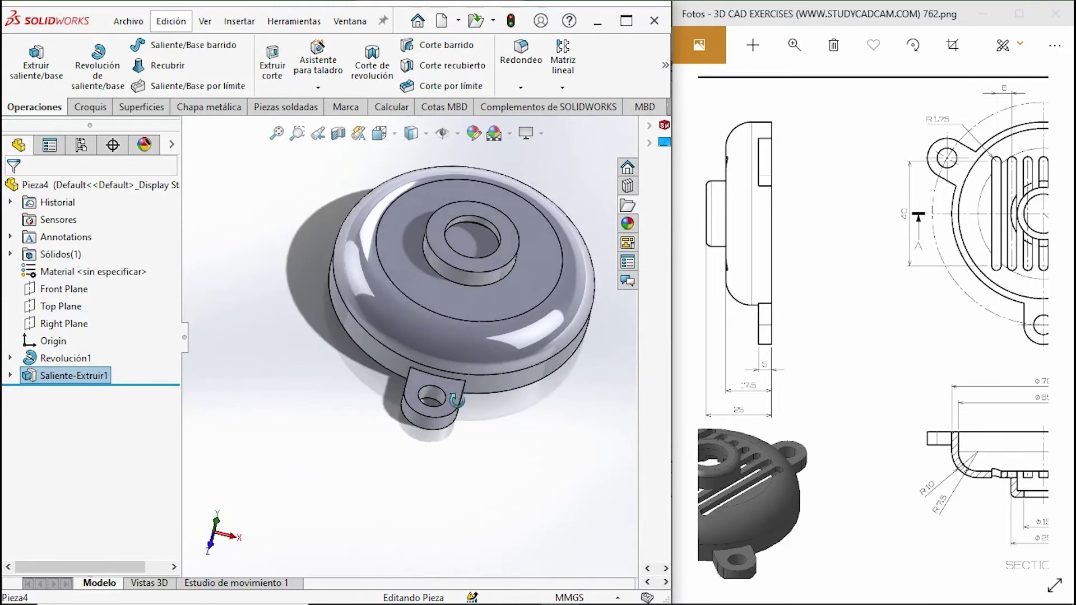
scroll(873, 321, "right", 3)
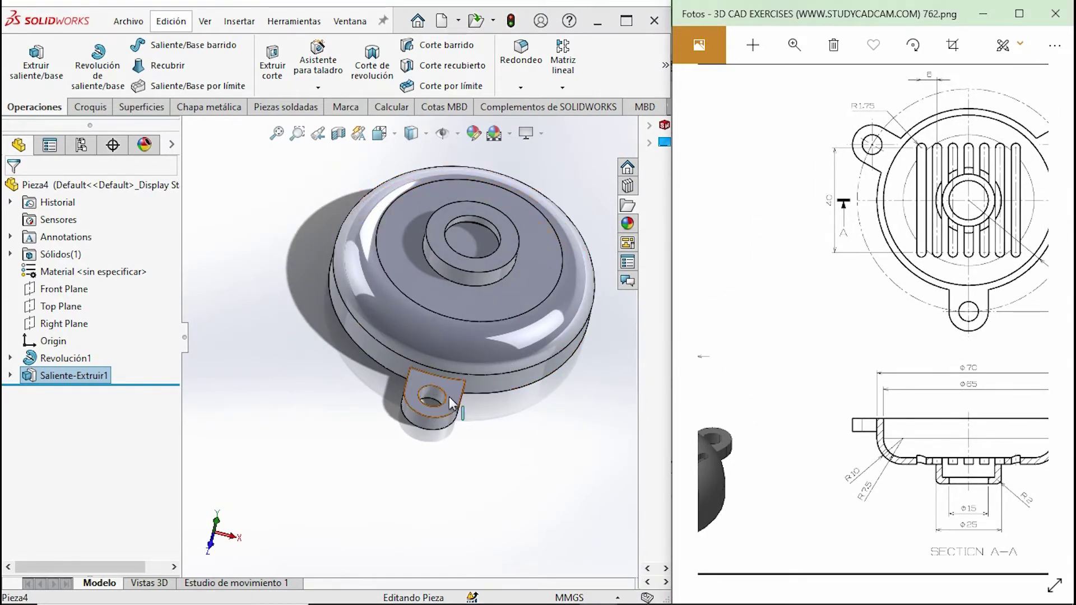
left_click(561, 88)
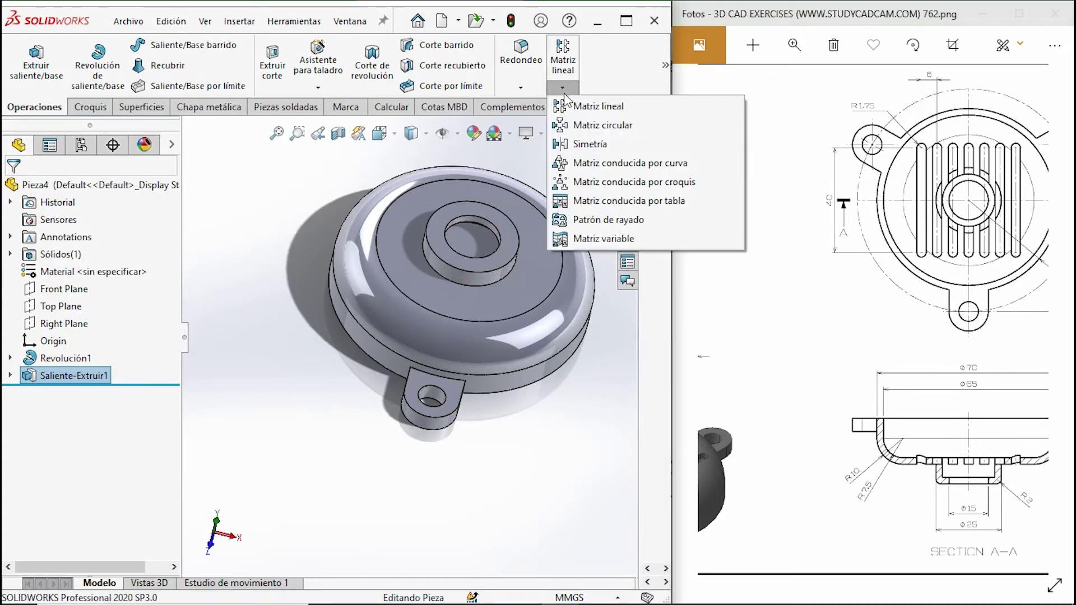
Step: Circularly pattern the lug Saliente-Extruir1 about the rim edge, 3 instances over 360°
left_click(614, 131)
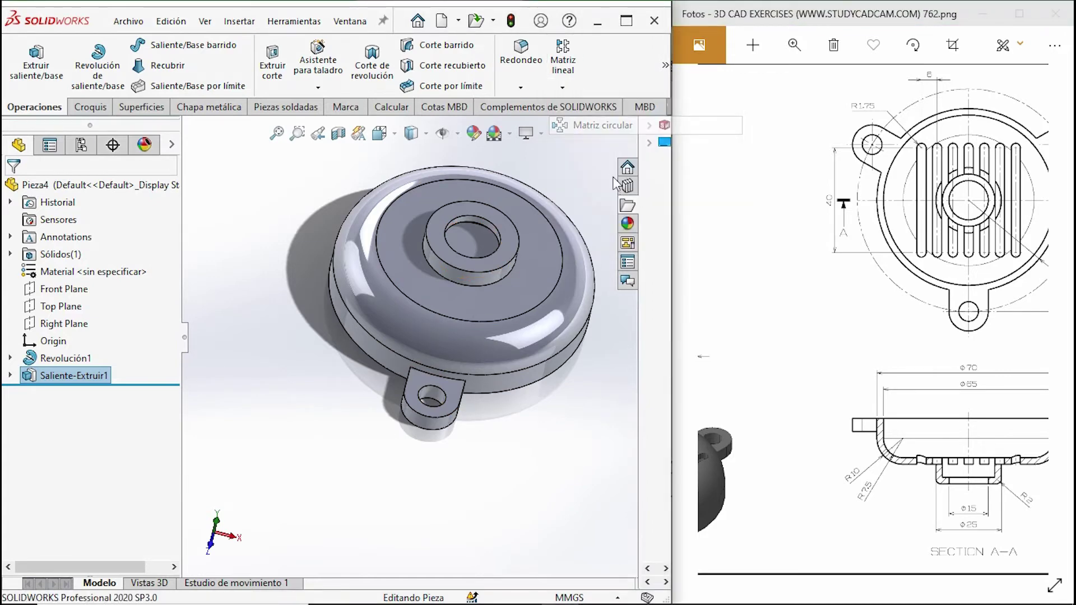
left_click(524, 390)
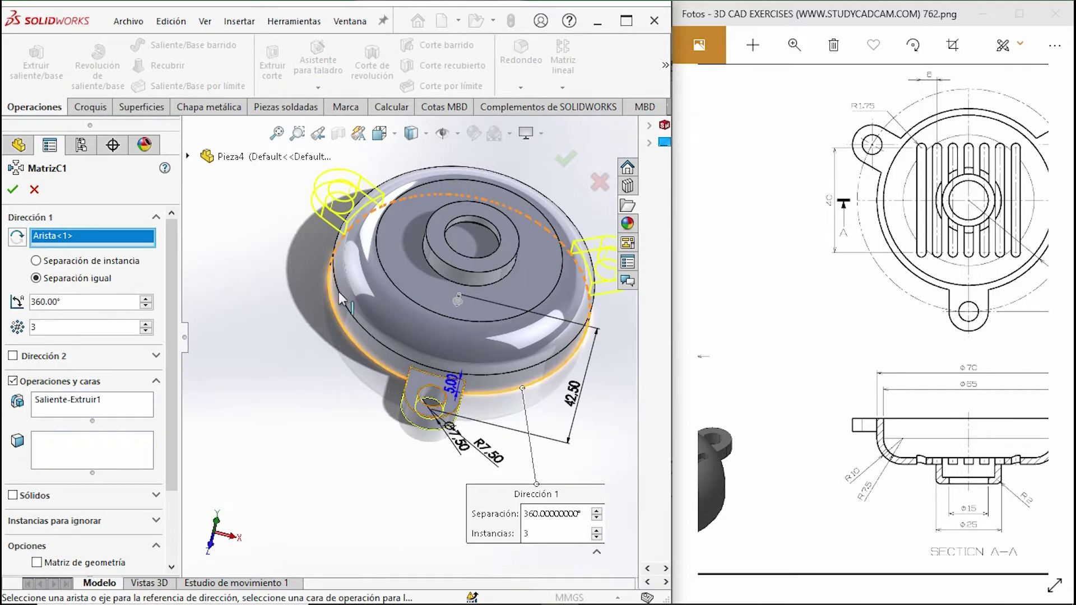
left_click(52, 409)
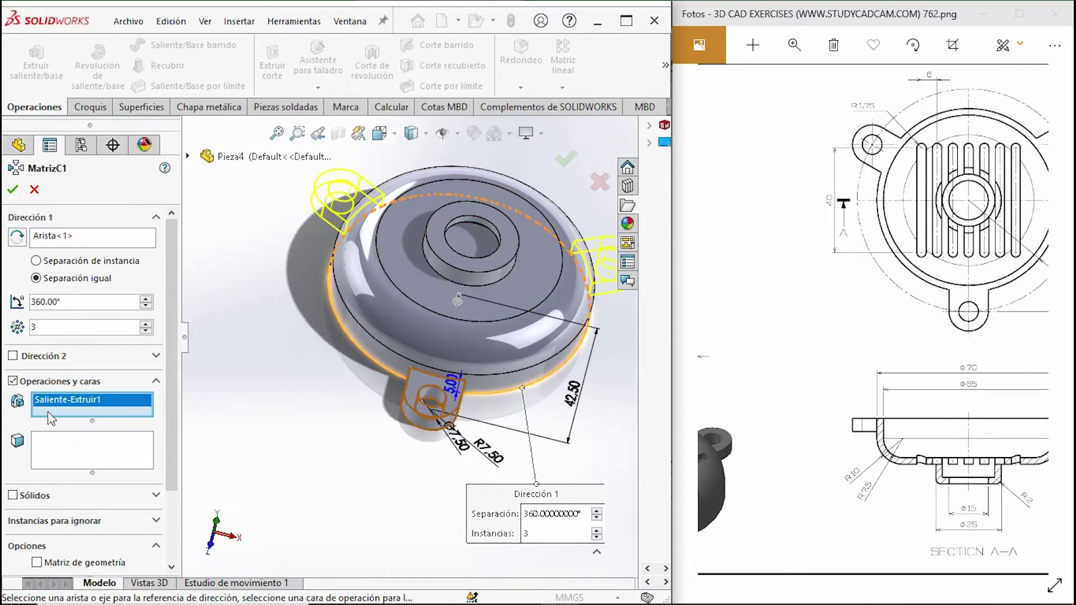
right_click(48, 409)
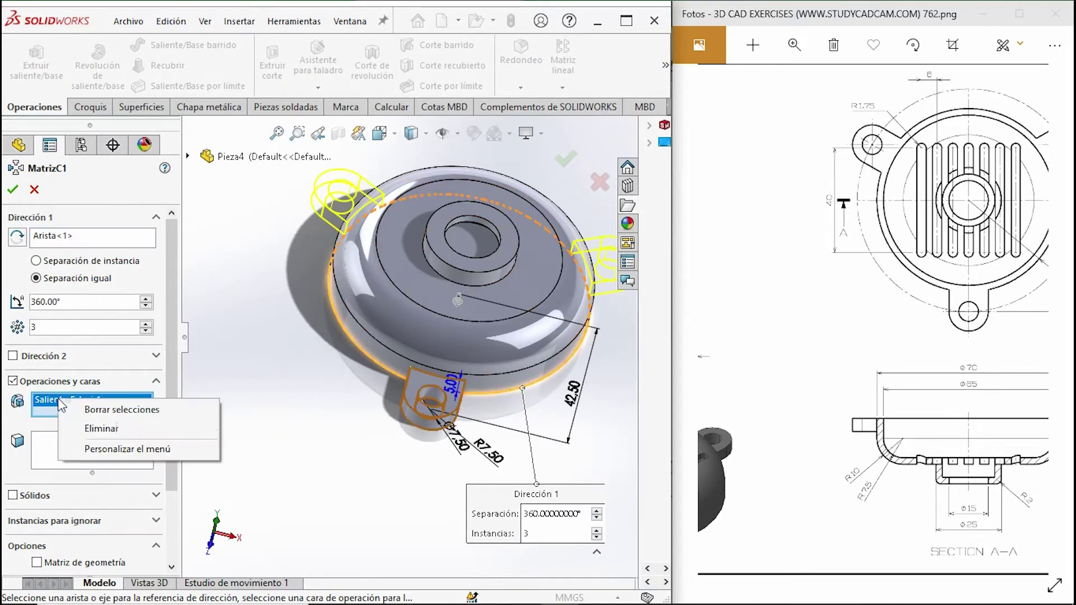
left_click(73, 411)
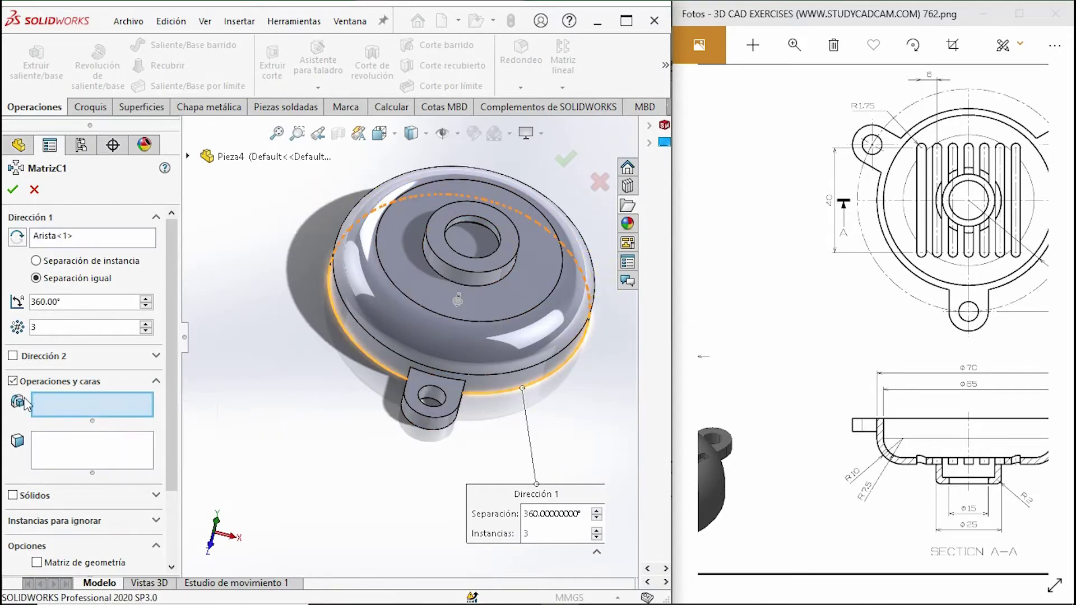
left_click(189, 157)
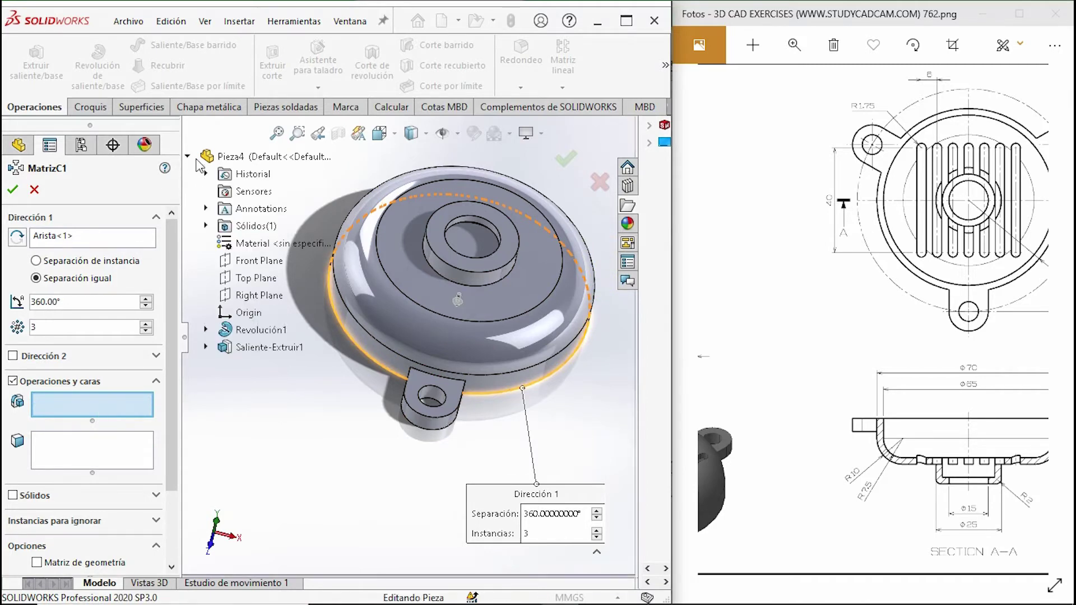
left_click(256, 348)
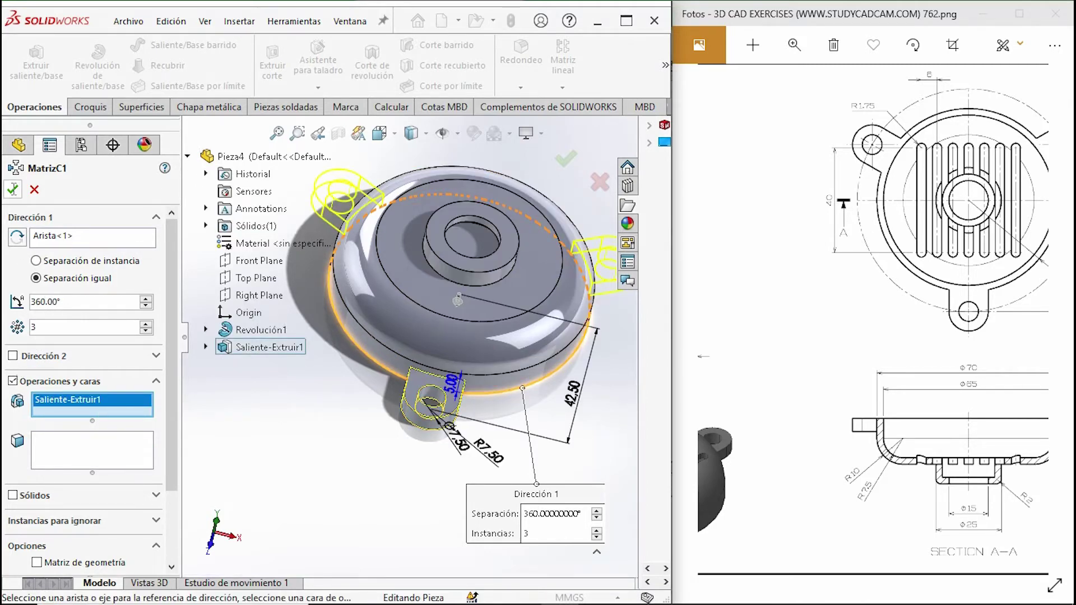
left_click(13, 191)
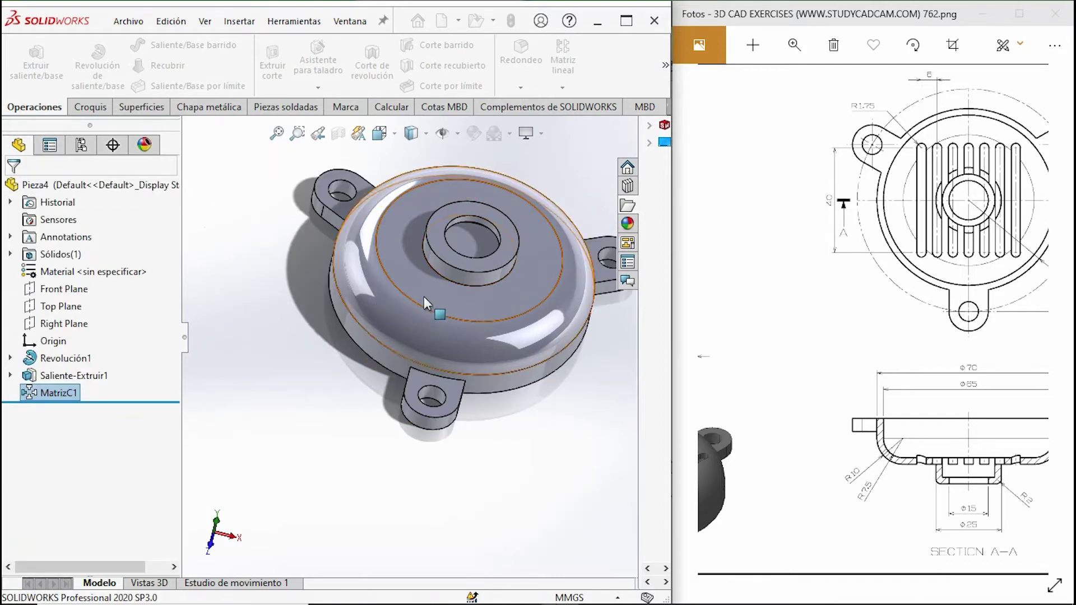
middle_click_drag(464, 368, 465, 253)
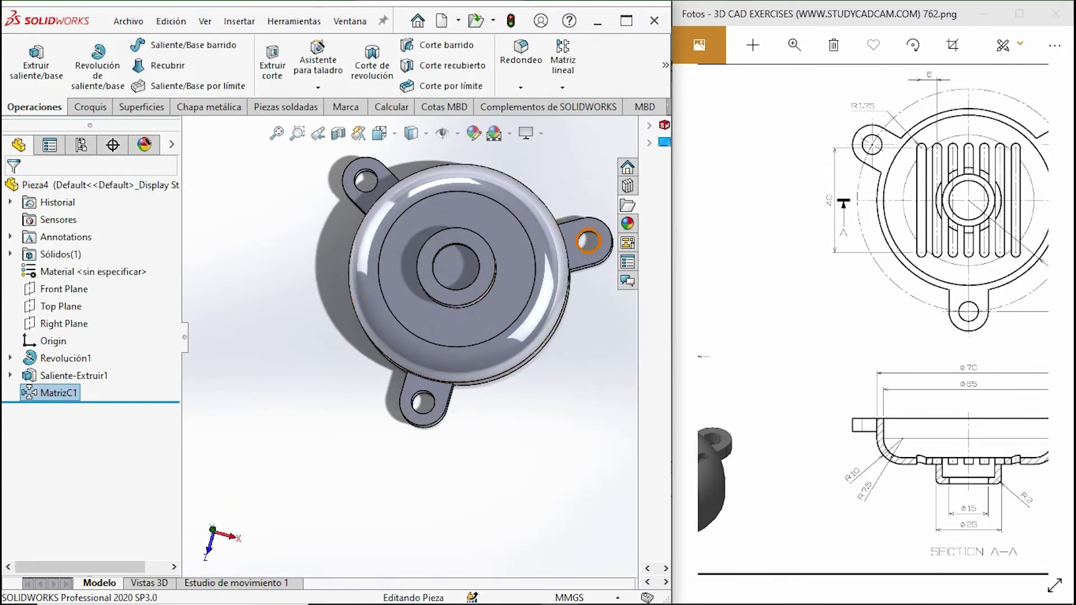
left_click(507, 268)
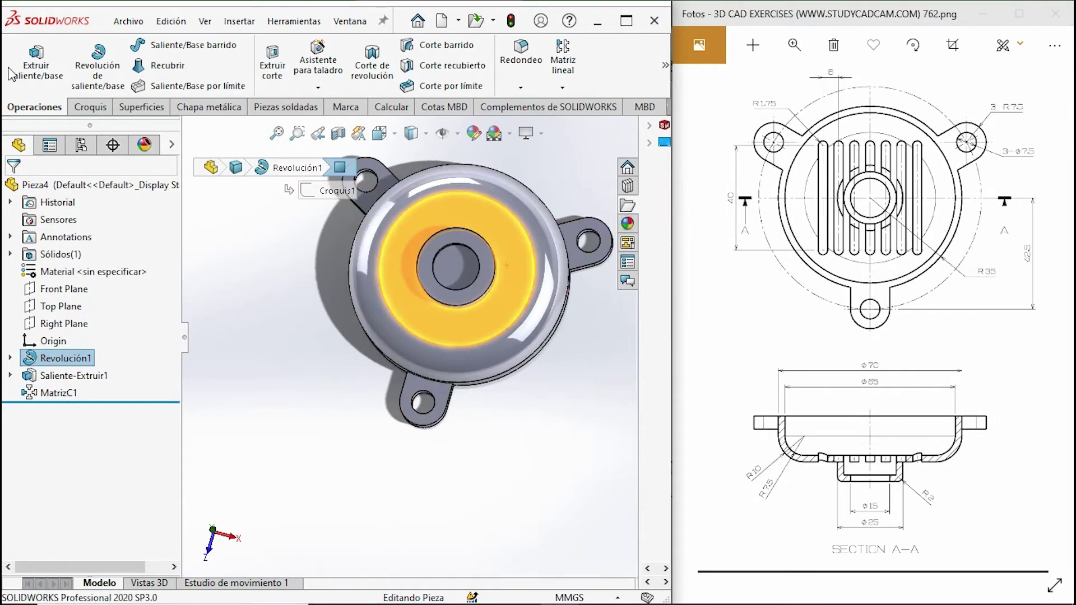
Step: Sketch a vertical straight slot centred on the origin on the cover's top face
left_click(90, 106)
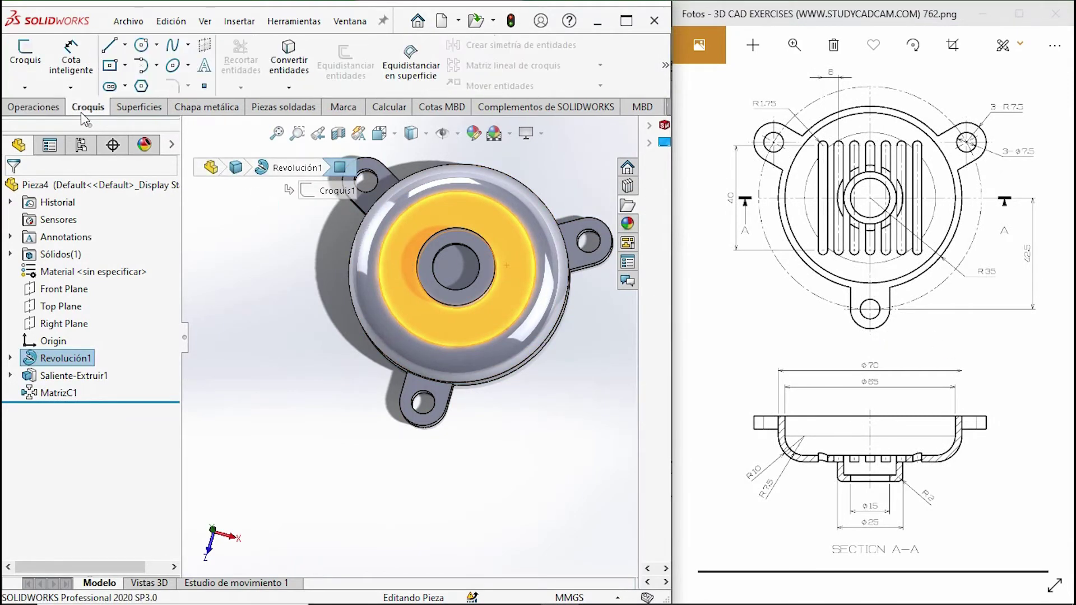
left_click(25, 56)
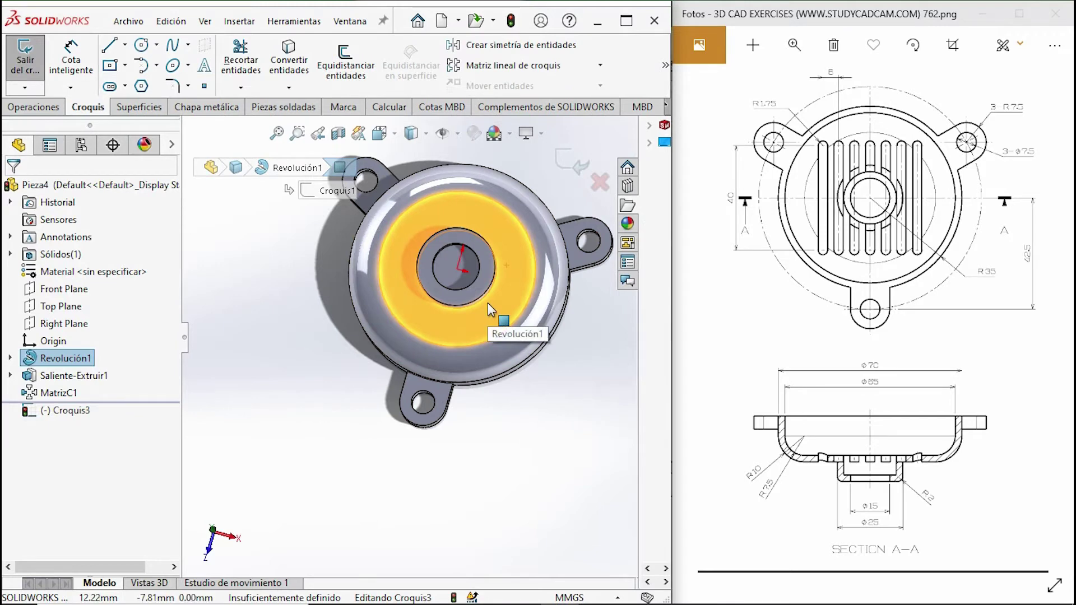
left_click(110, 87)
left_click(408, 304)
left_click(408, 215)
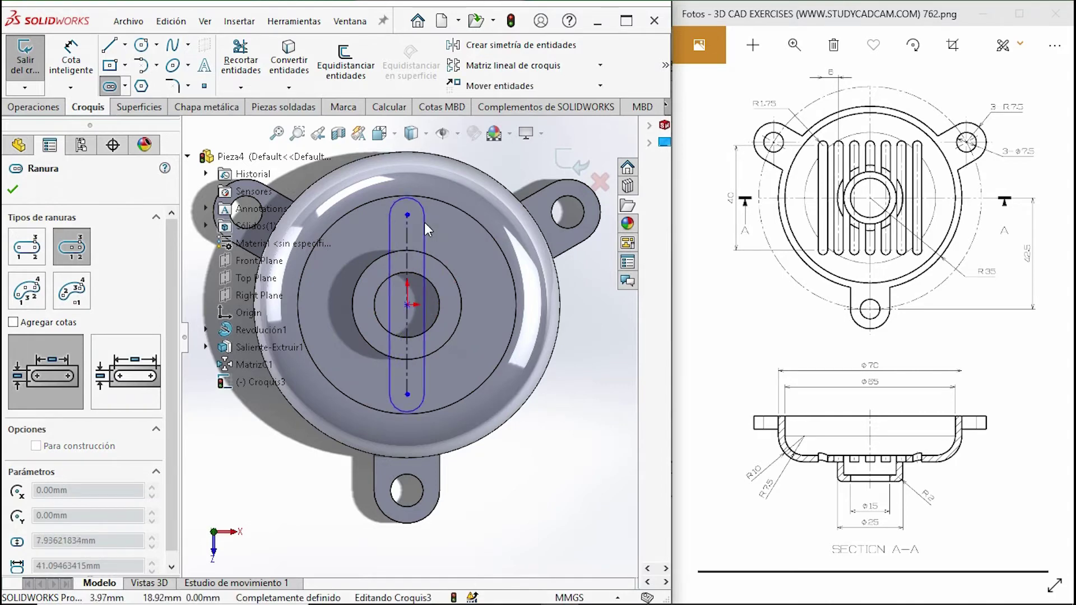
Step: Dimension the slot to 40 mm long with 1.75 mm end radius
key("d")
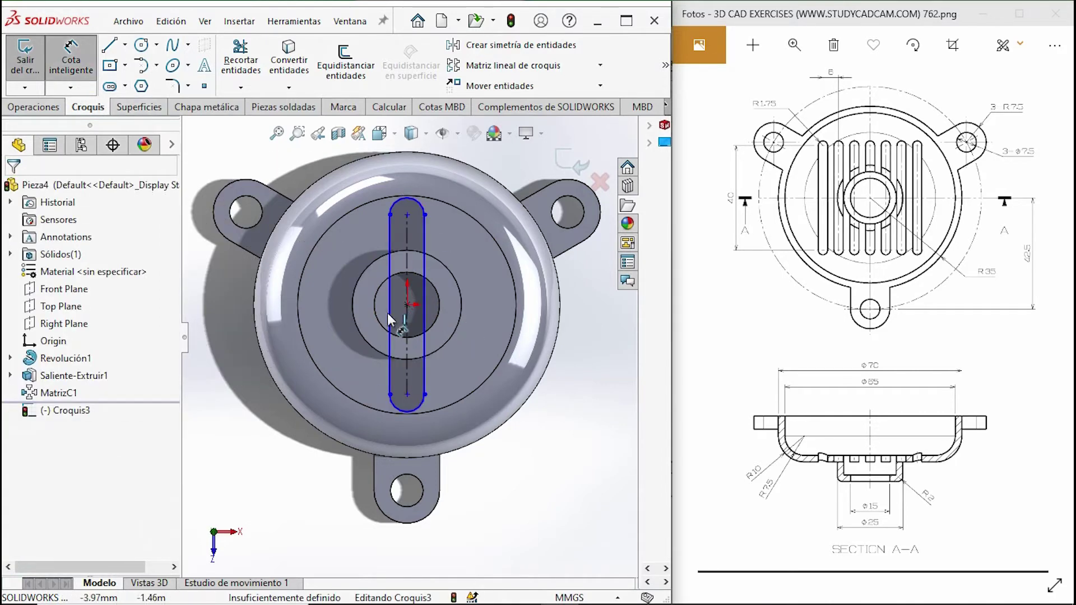
left_click(391, 323)
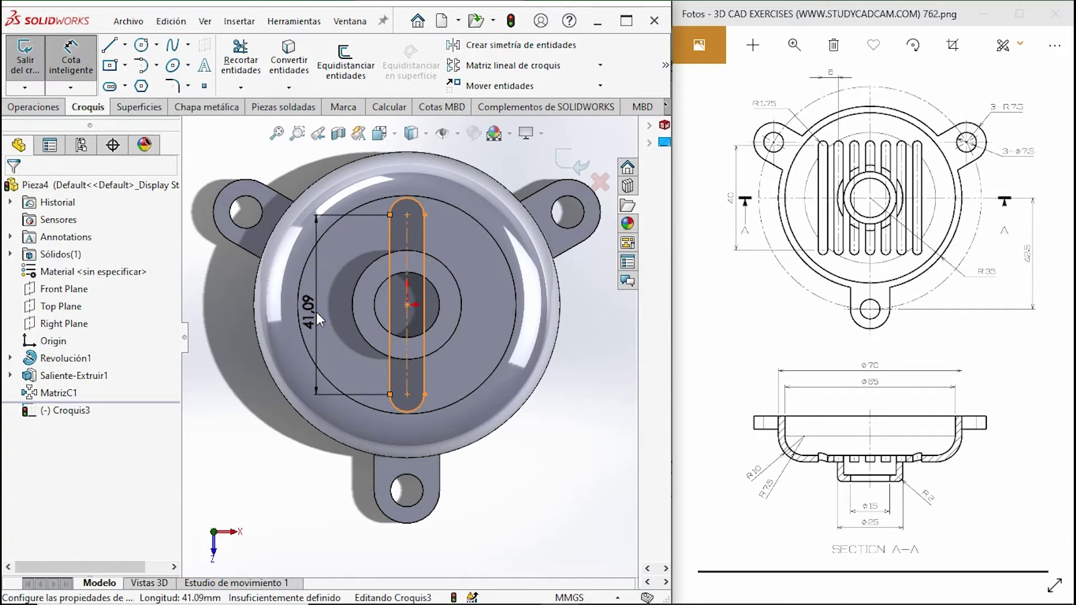
left_click(318, 320)
type("40")
key("Return")
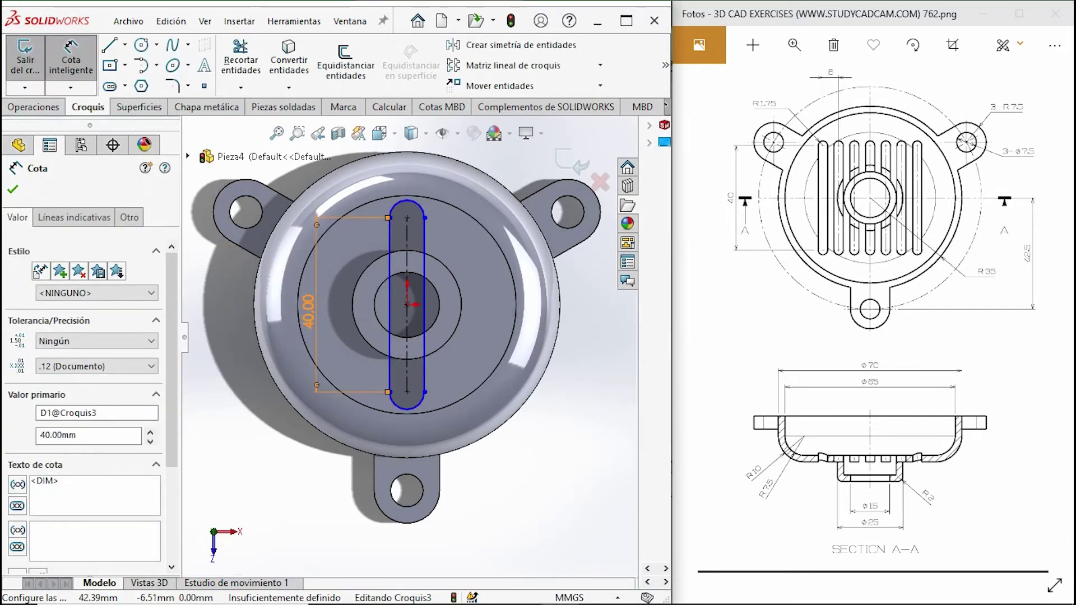
left_click(416, 205)
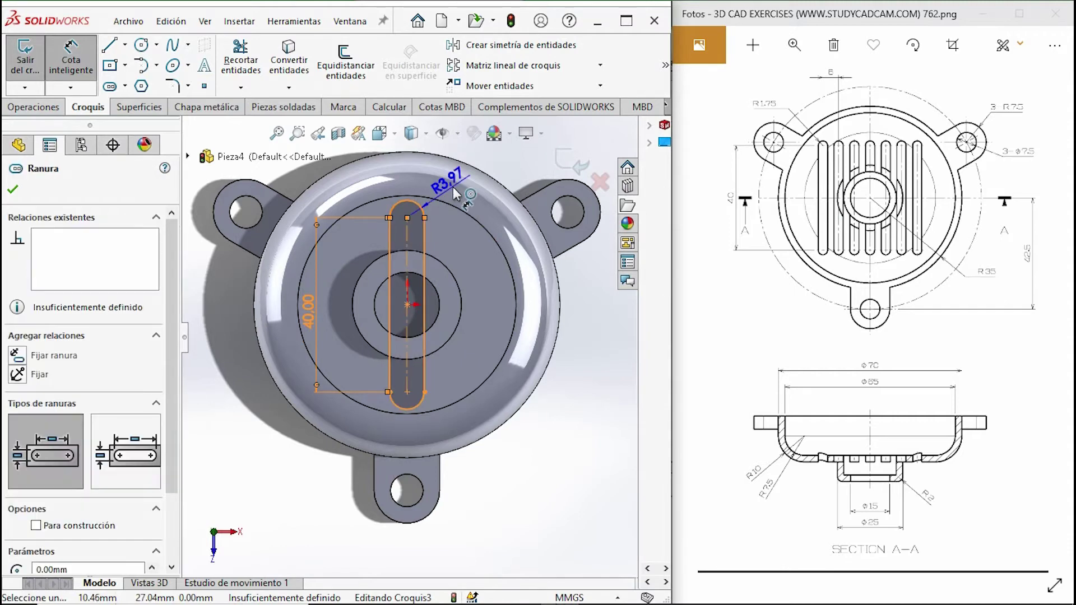
left_click(453, 186)
type("1.75")
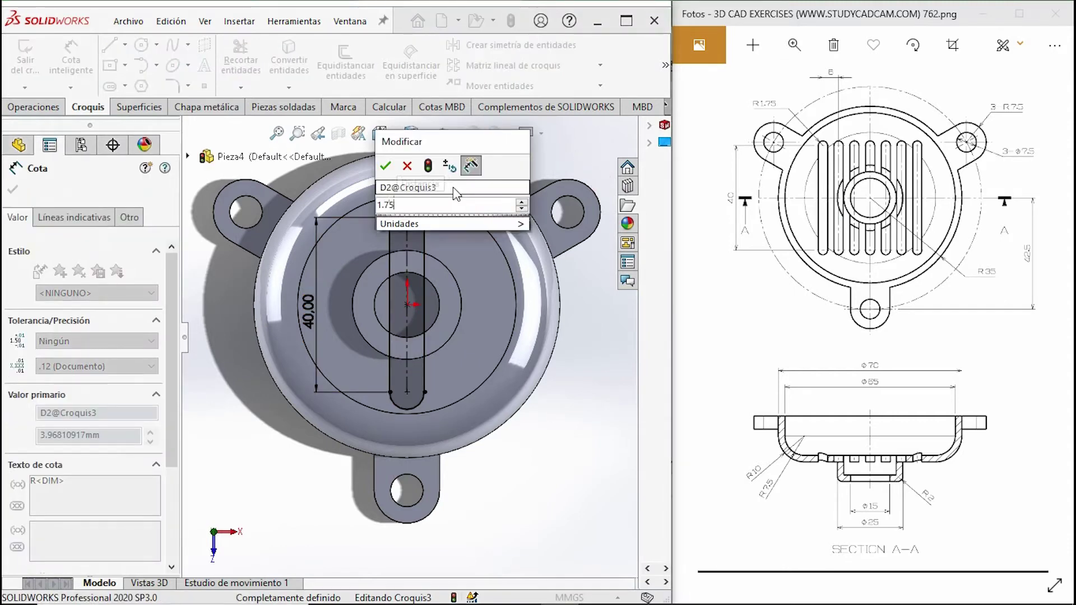
key("Return")
scroll(426, 264, "down", 2)
key("f")
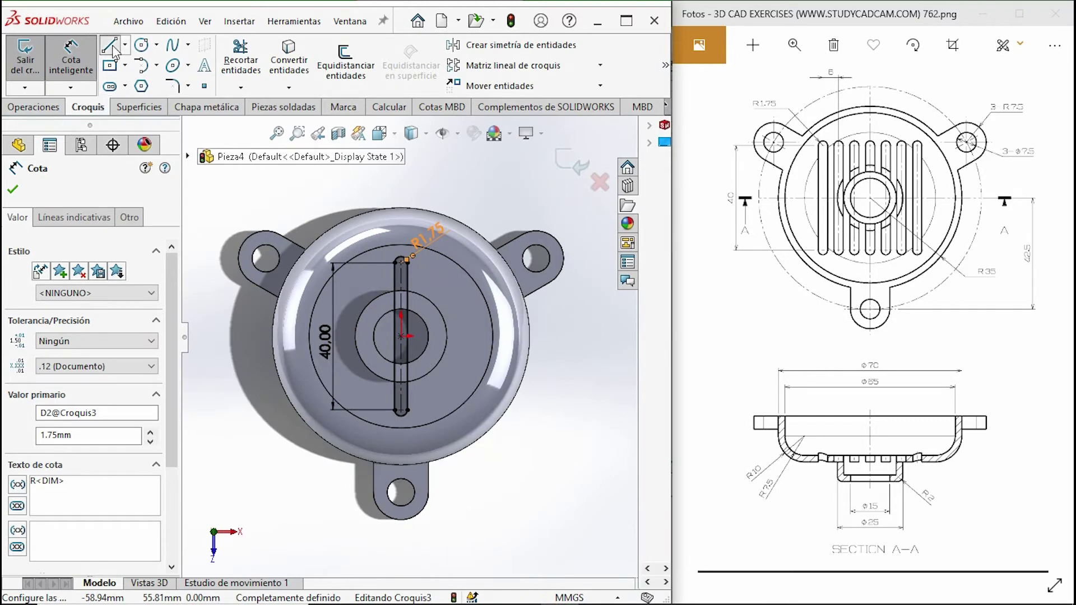
Step: Draw a short horizontal line from the hub centre to the right
left_click(113, 49)
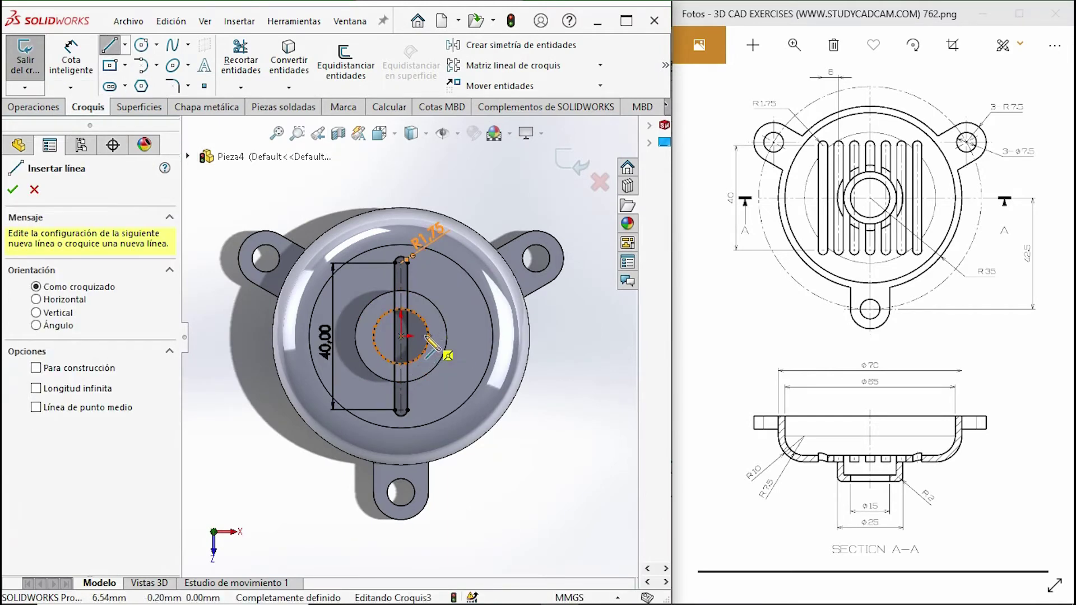
left_click(428, 336)
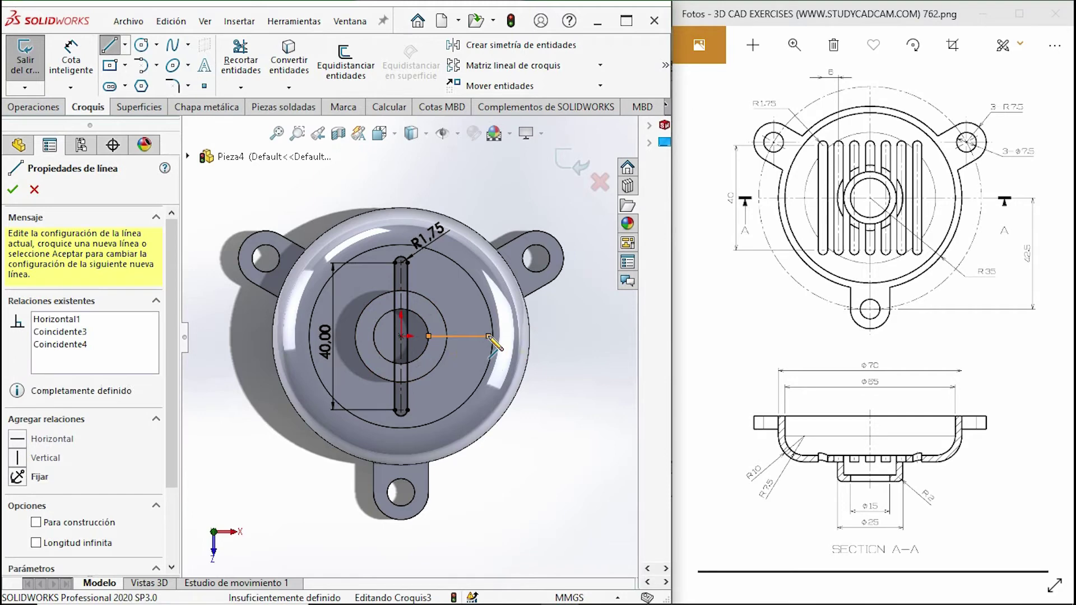
left_click(489, 337)
key("Escape")
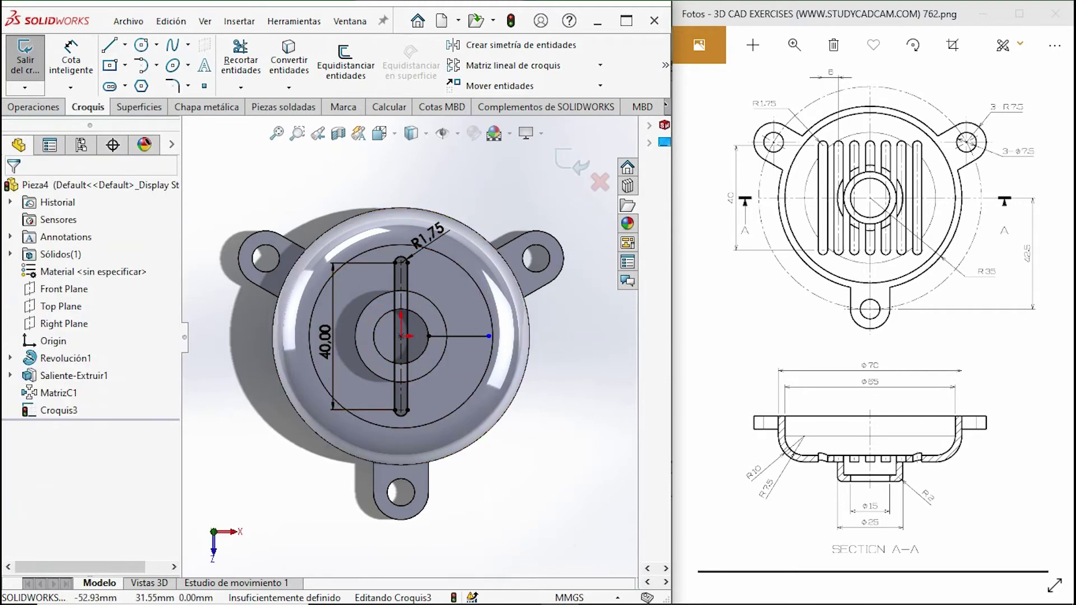
left_click(49, 106)
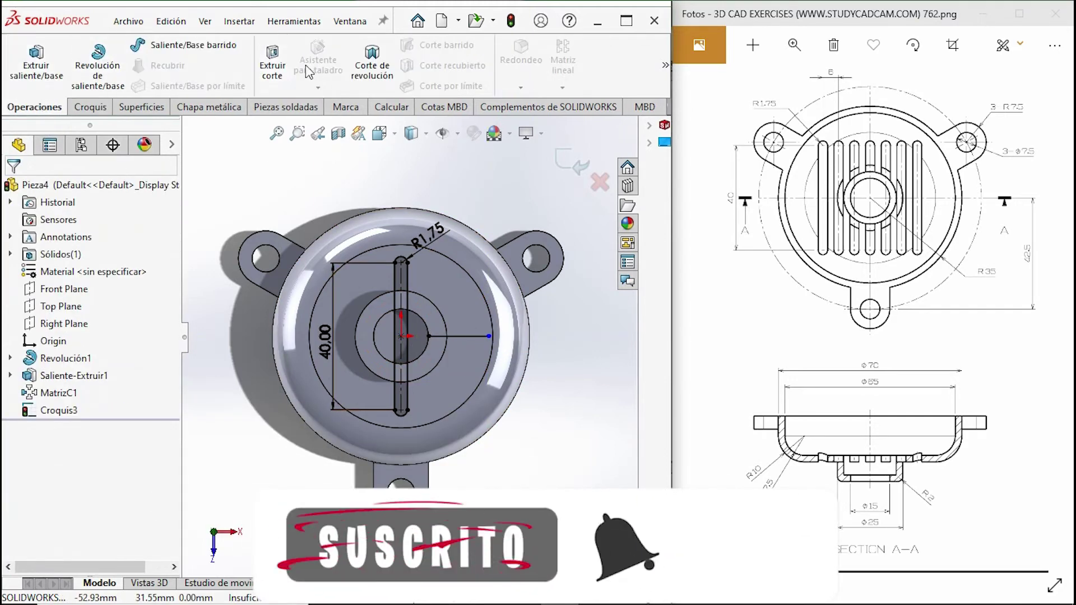
Step: Extrude-cut the slot outline Through All to make Cortar-Extruir1
left_click(287, 84)
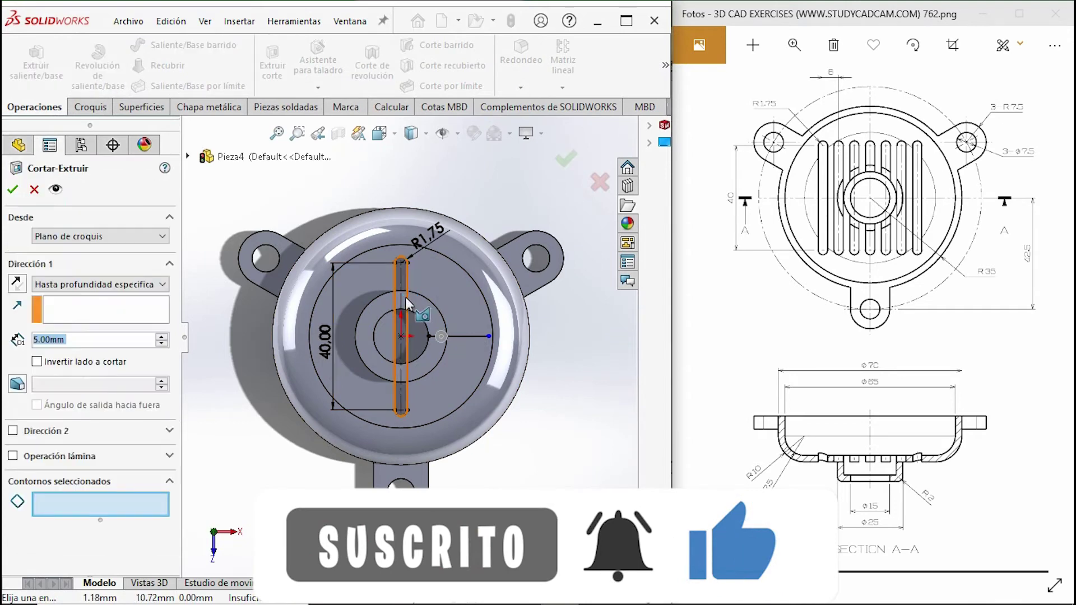
left_click(403, 314)
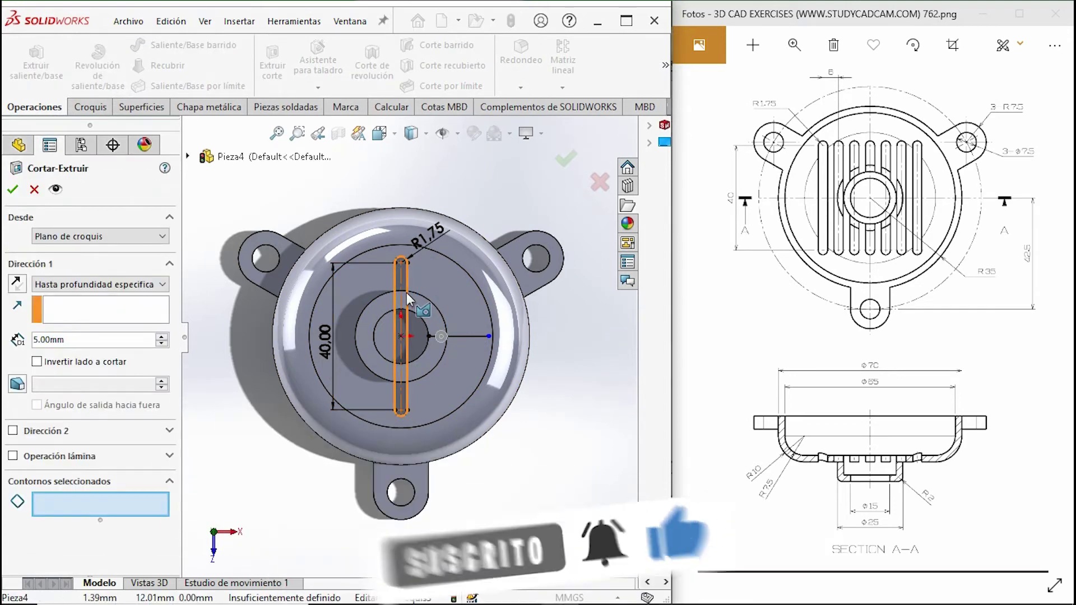
left_click(101, 284)
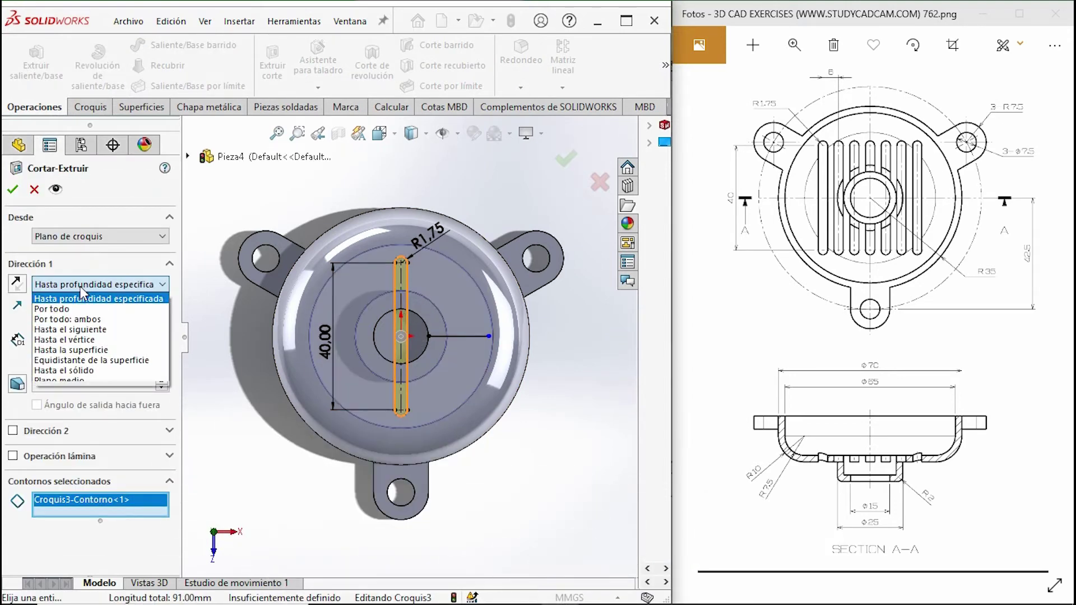
left_click(56, 308)
mouse_move(452, 307)
middle_mouse_down()
mouse_move(482, 307)
mouse_move(265, 412)
middle_mouse_up()
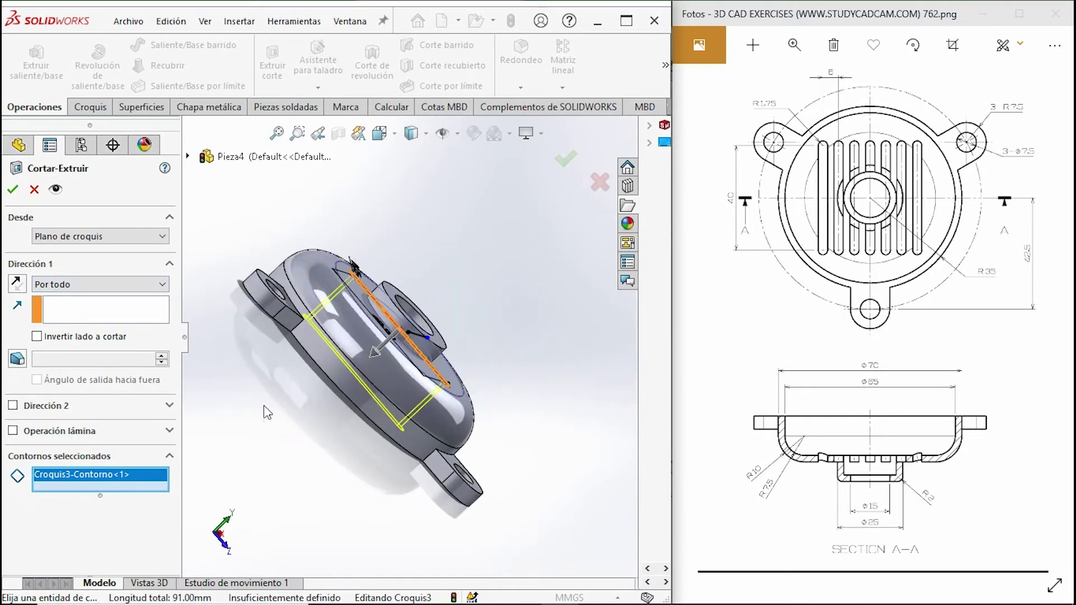
left_click(12, 191)
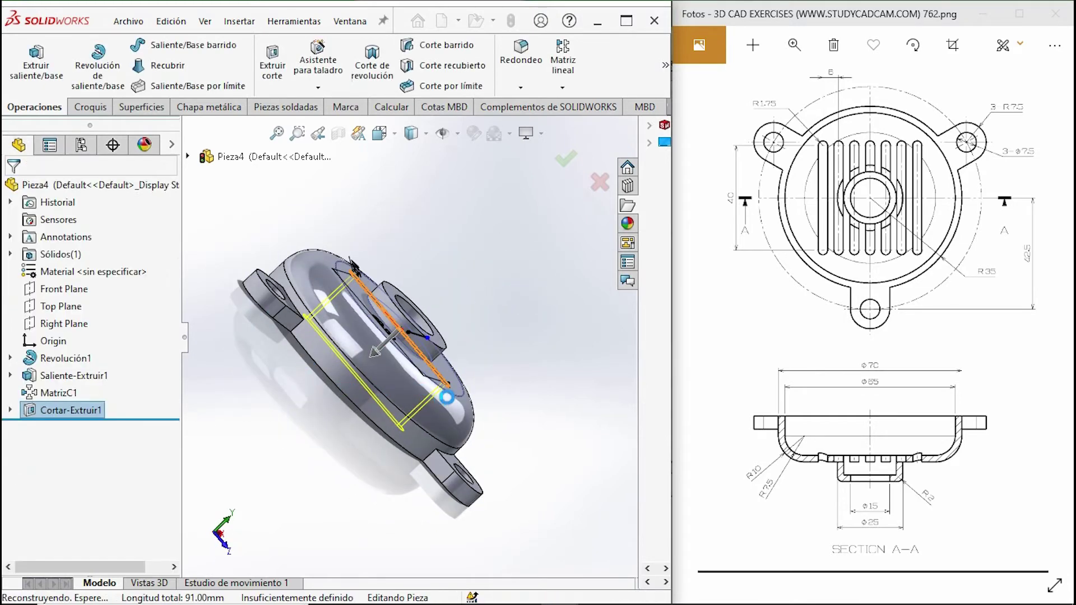
middle_click_drag(446, 403, 403, 431)
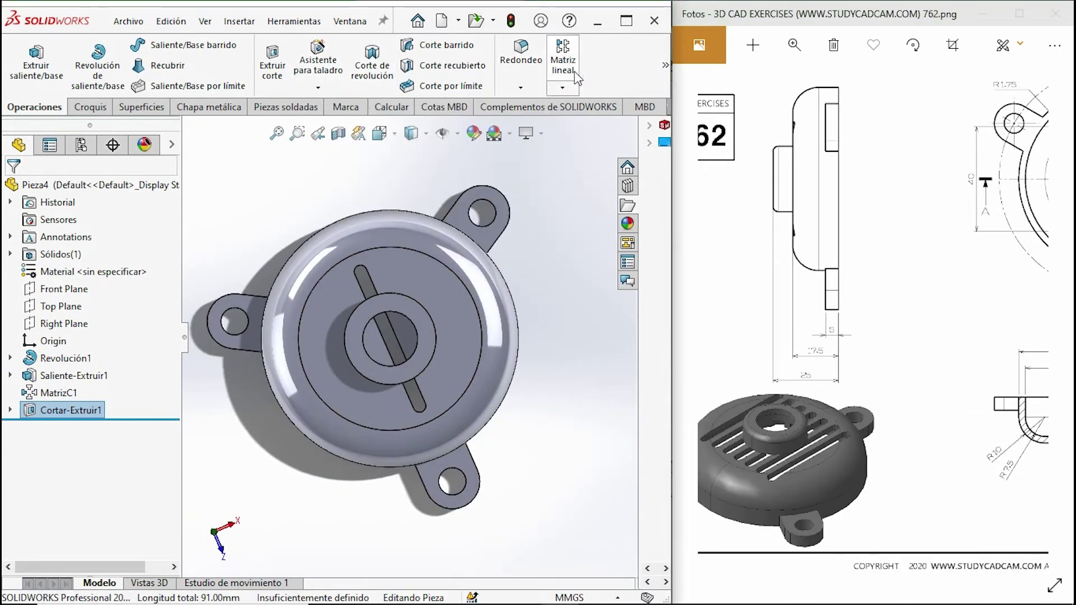
left_click(567, 87)
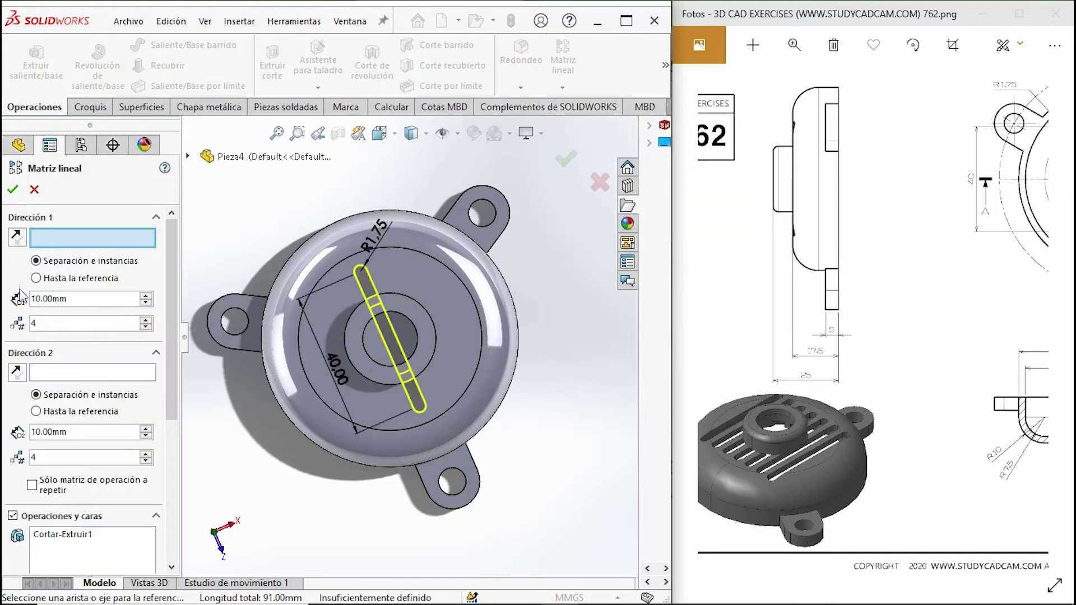
Step: Use the horizontal line as both pattern directions, with direction 1 reversed
left_click(189, 157)
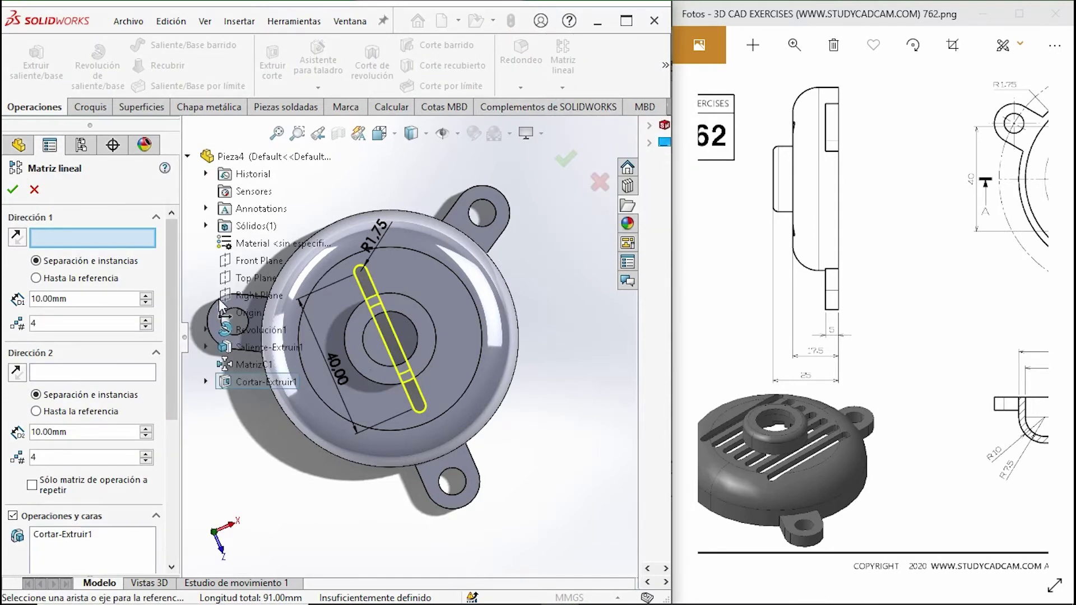
left_click(277, 402)
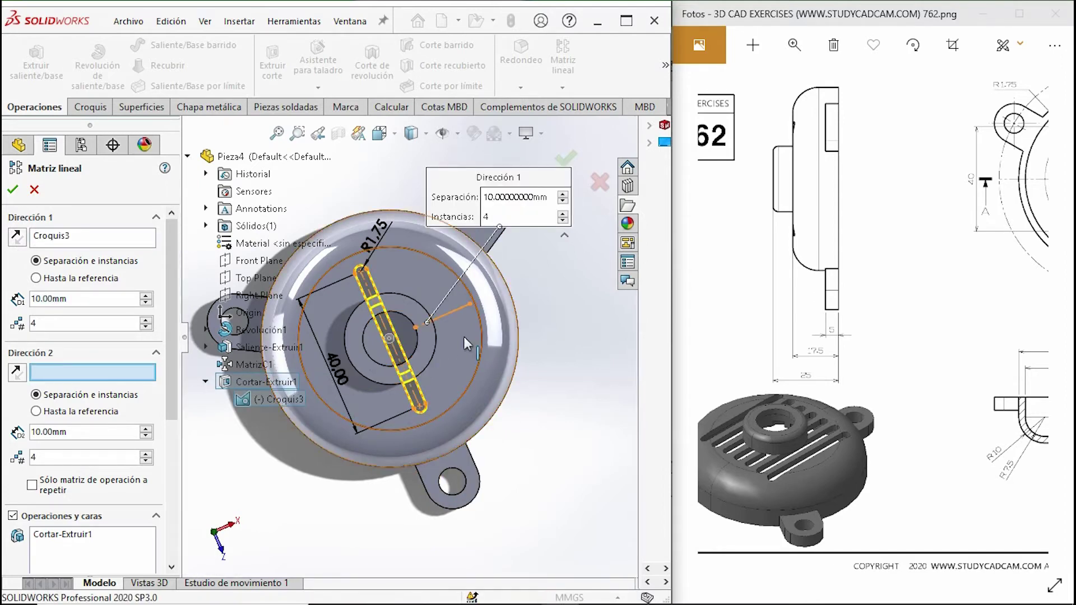
left_click(83, 241)
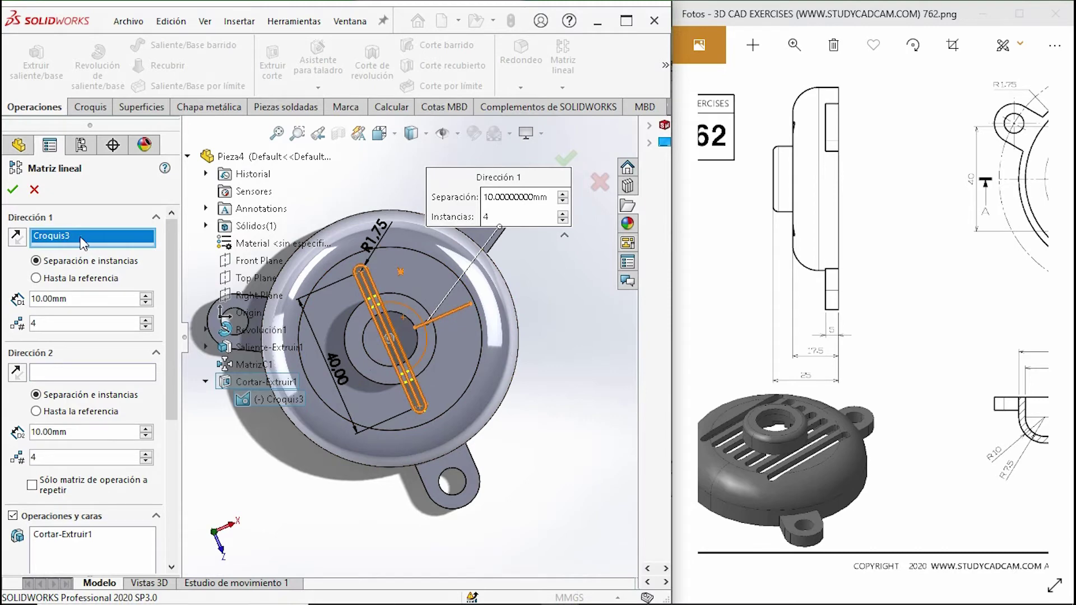
right_click(84, 241)
left_click(109, 249)
left_click(442, 315)
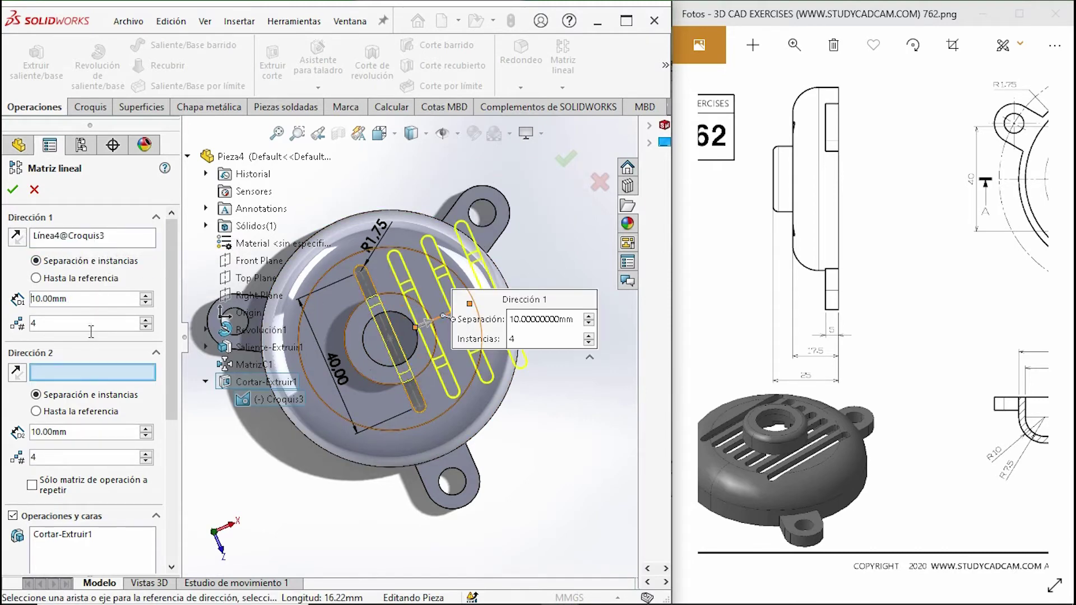
left_click(436, 328)
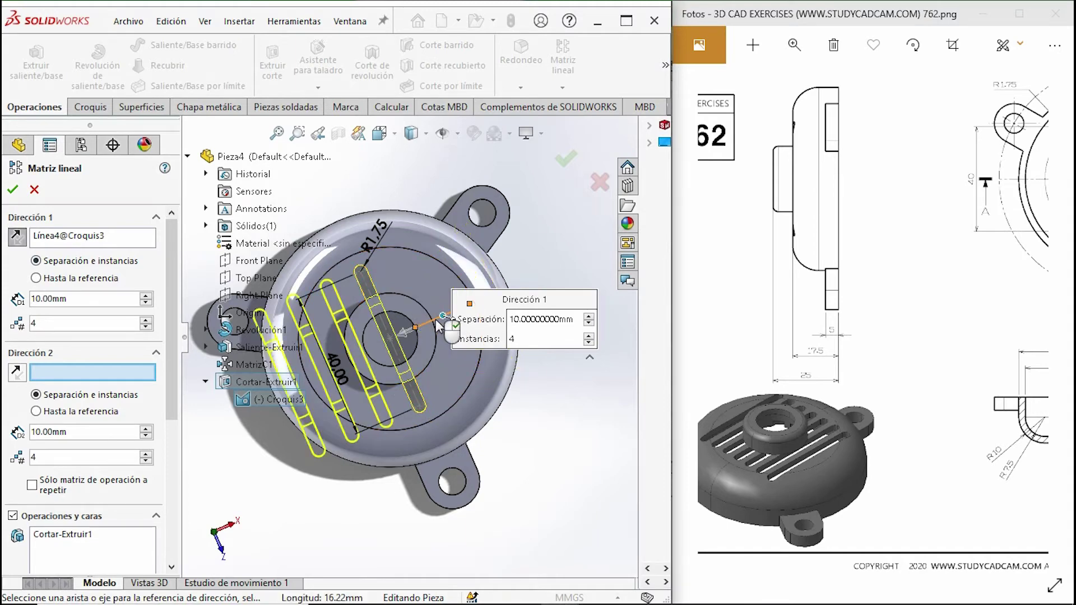
left_click(437, 322)
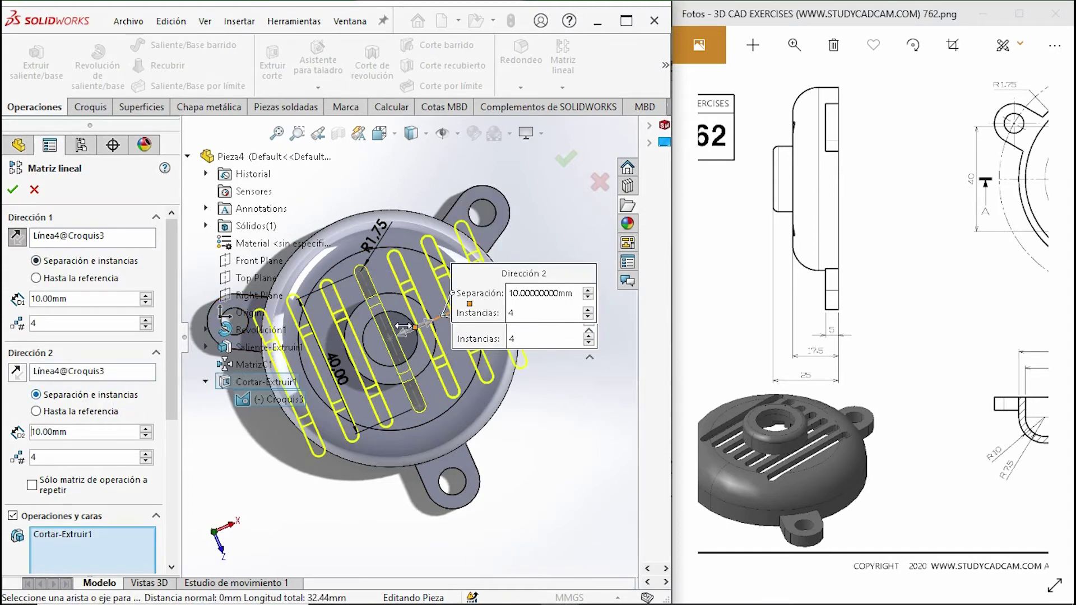
key("Delete")
type("3")
left_click_drag(875, 387, 725, 382)
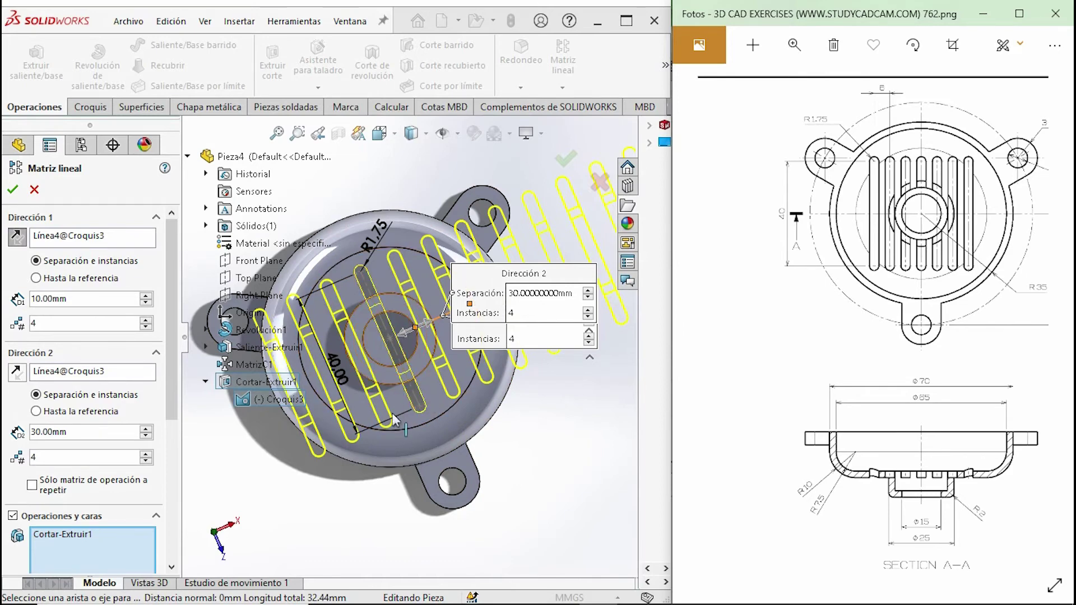
Step: Space both directions at 6 mm, 4 instances each, and accept despite the parallel-directions warning
left_click(148, 307)
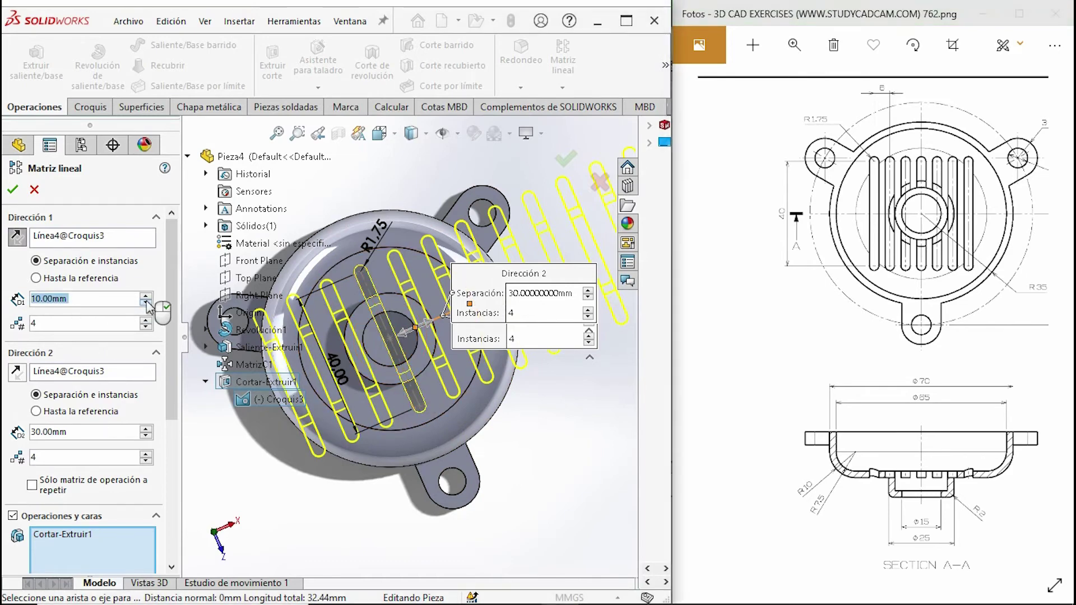
type("6")
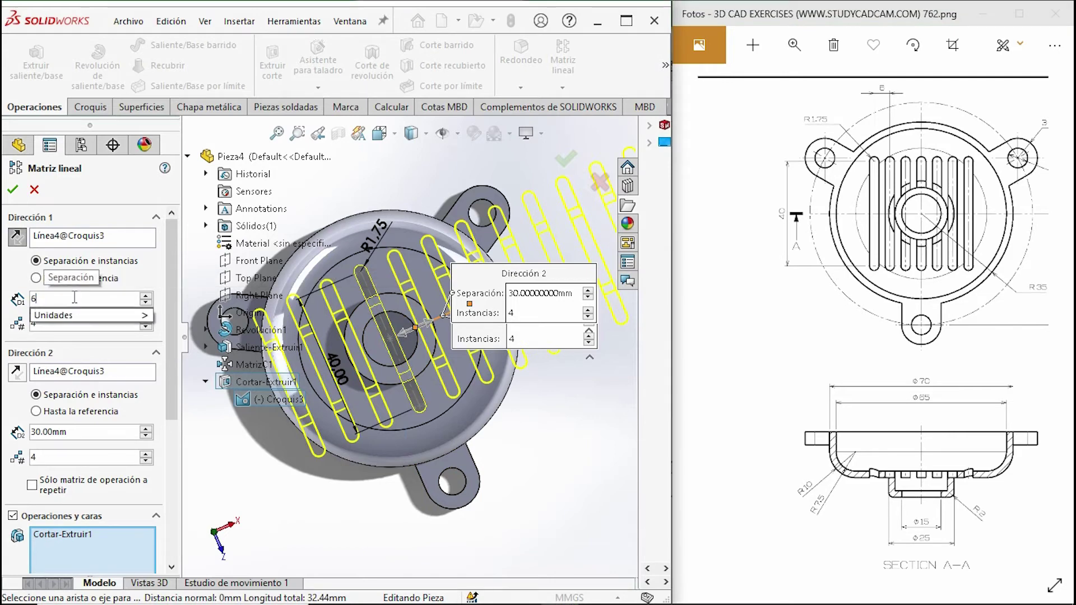
key("Return")
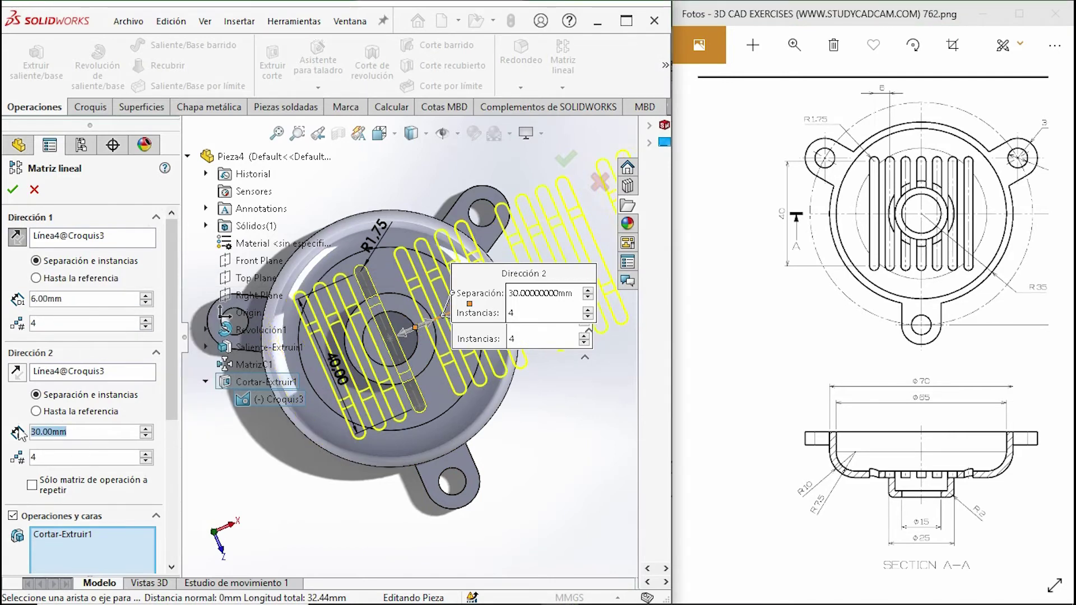
type("6")
key("Return")
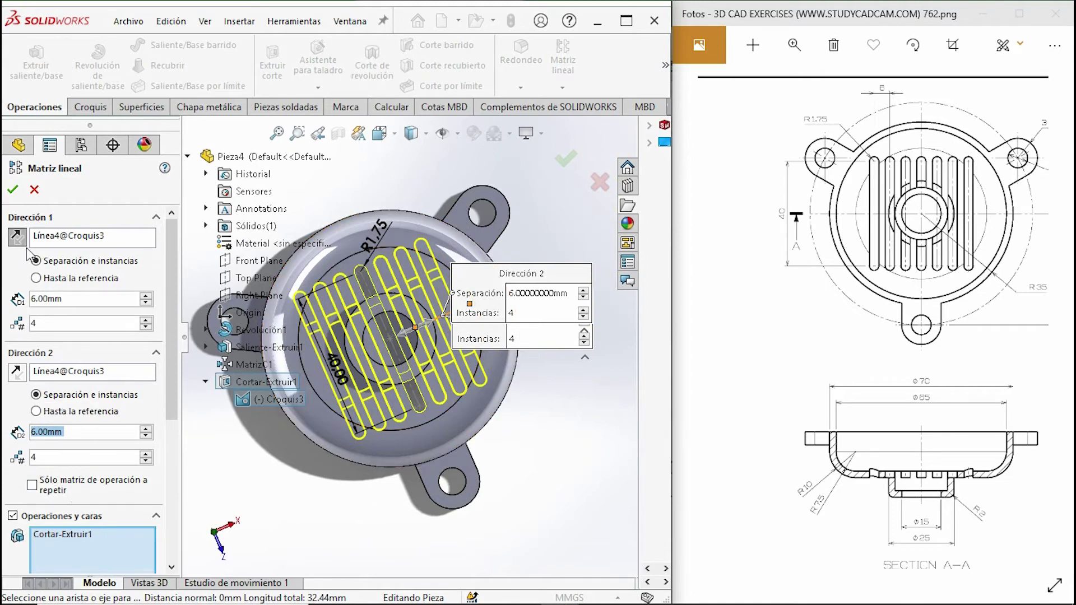
left_click(12, 190)
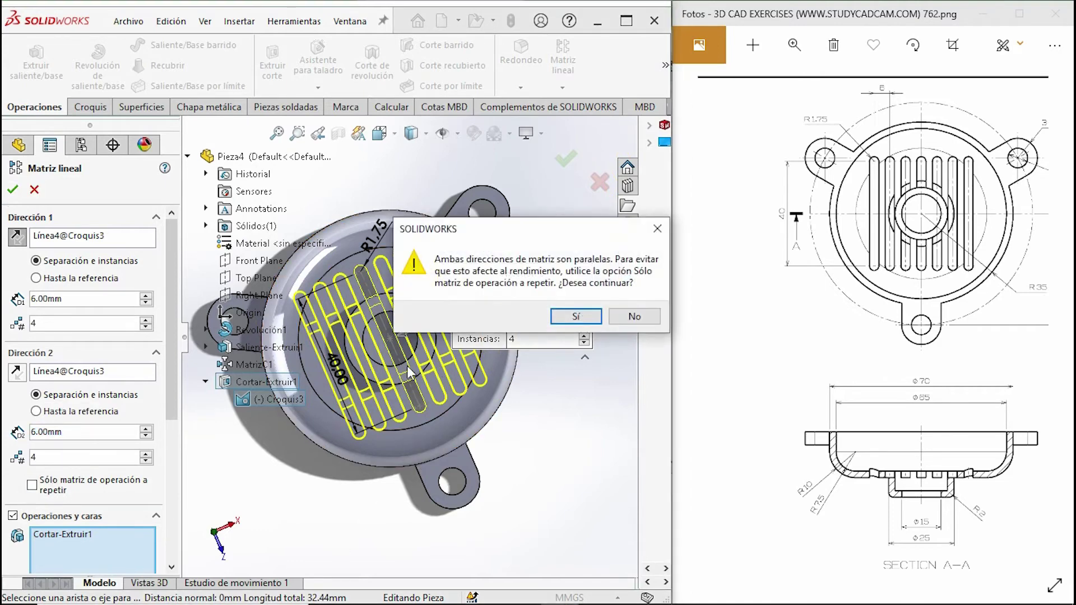
left_click(576, 324)
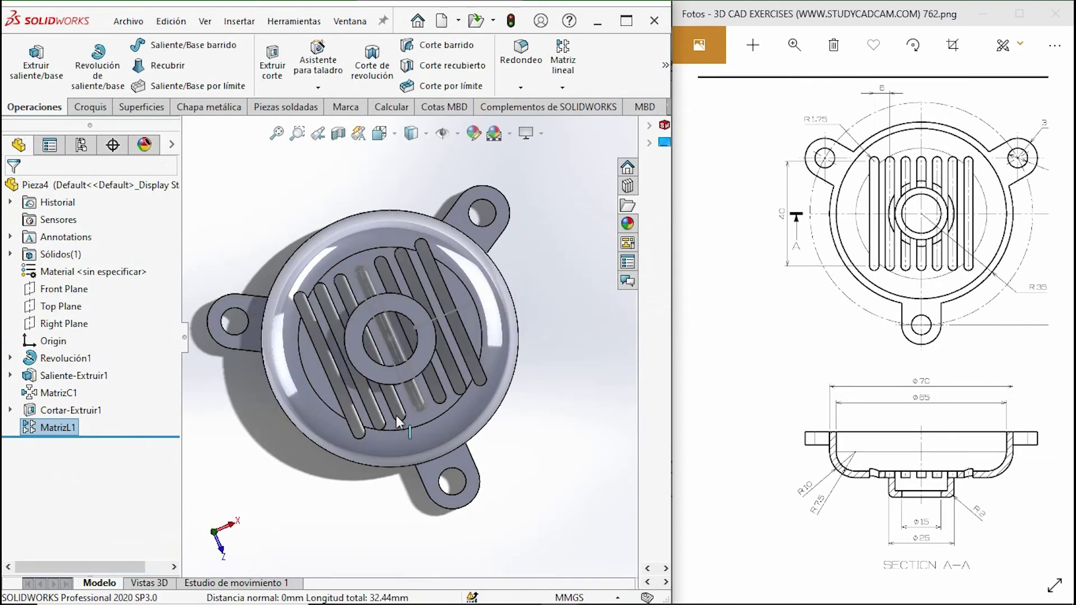
Step: Fillet the hub's top circular edge with a 2 mm radius, creating Redondeo1
middle_click_drag(398, 413, 413, 375)
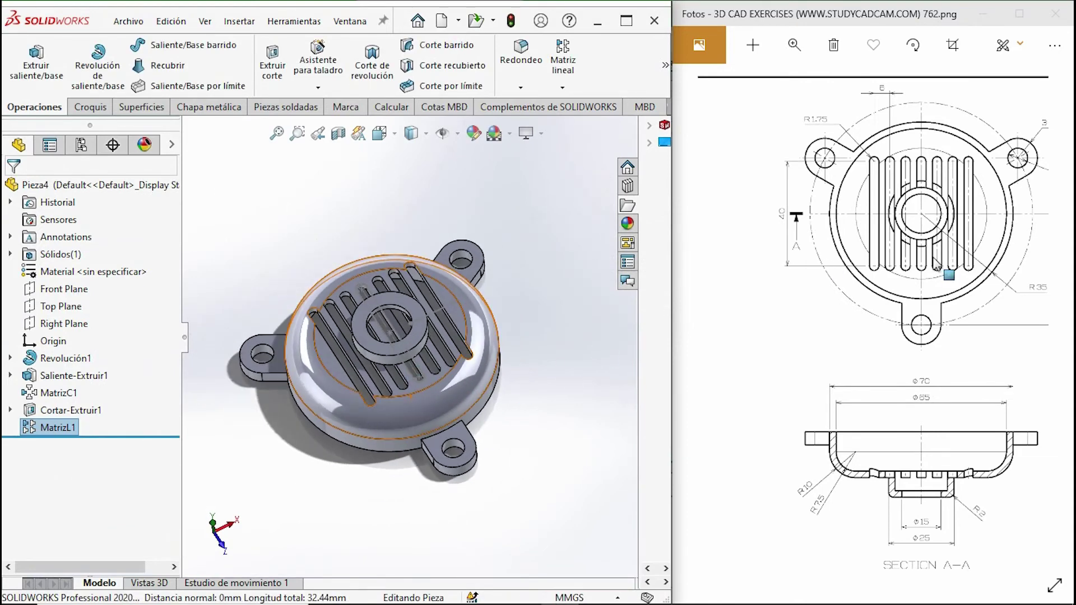
left_click_drag(897, 280, 836, 246)
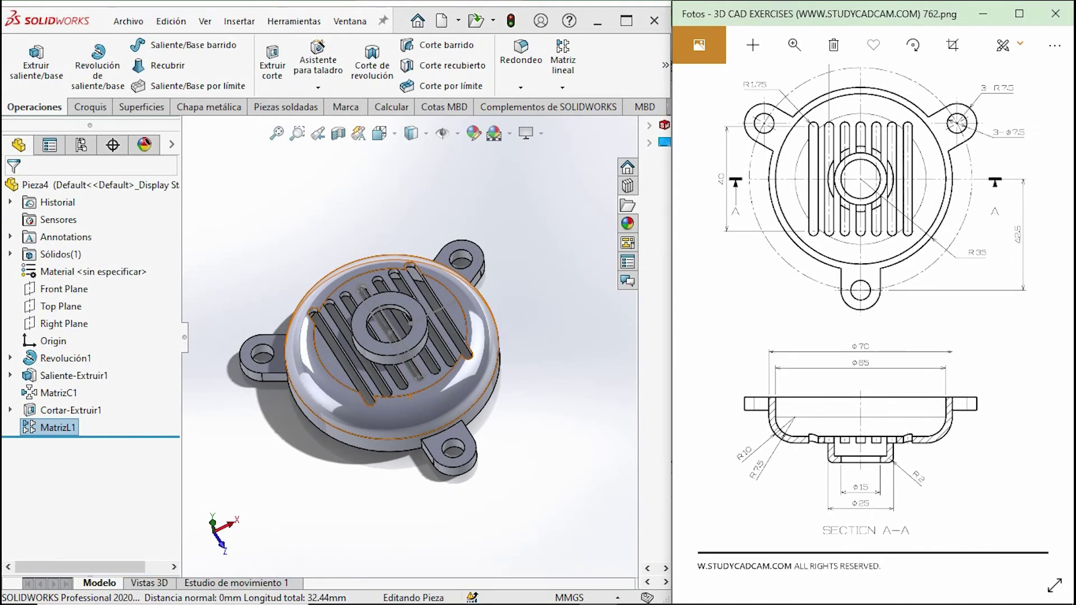
left_click(523, 72)
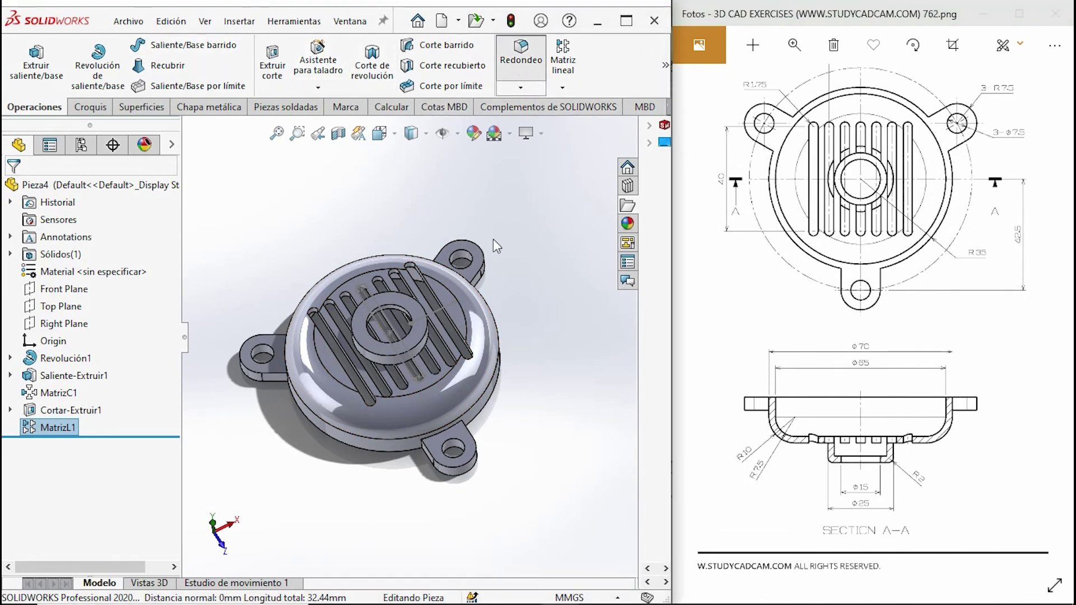
left_click(407, 349)
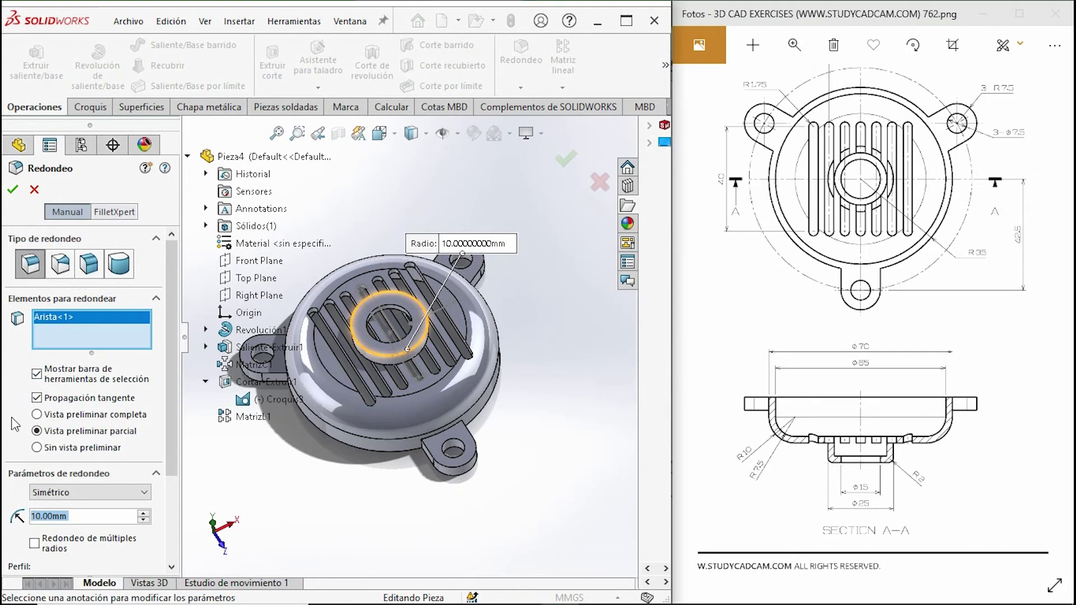
type("2")
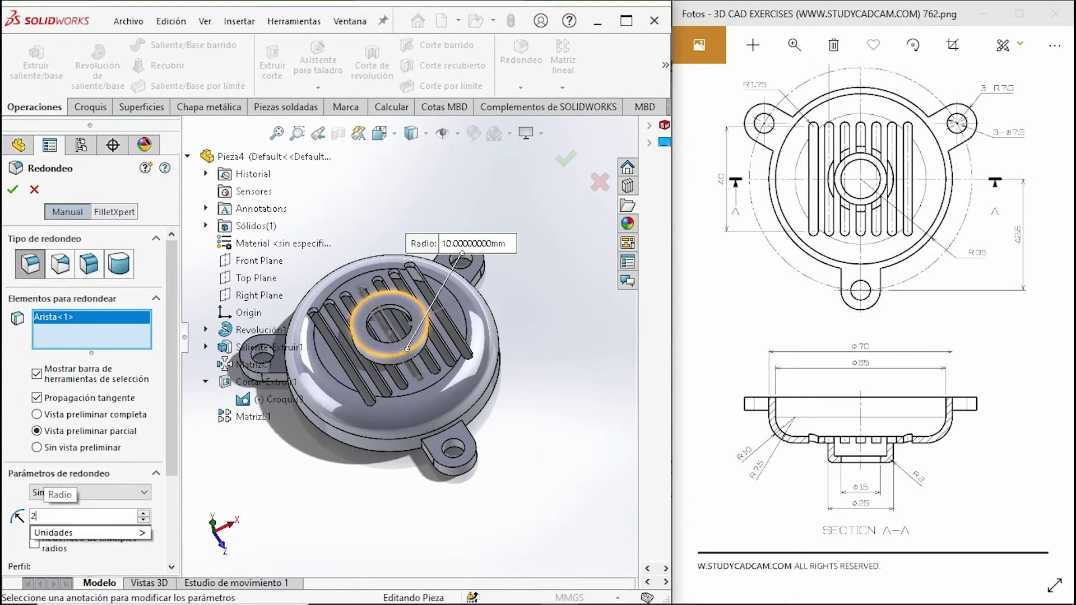
left_click(12, 189)
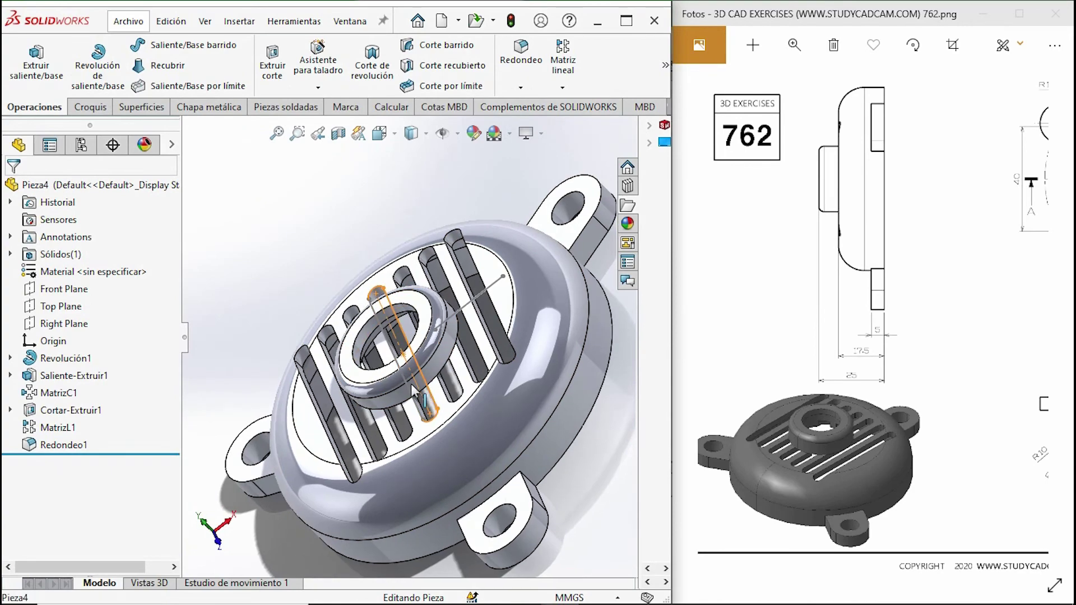
middle_click_drag(392, 393, 420, 419)
scroll(384, 374, "down", 3)
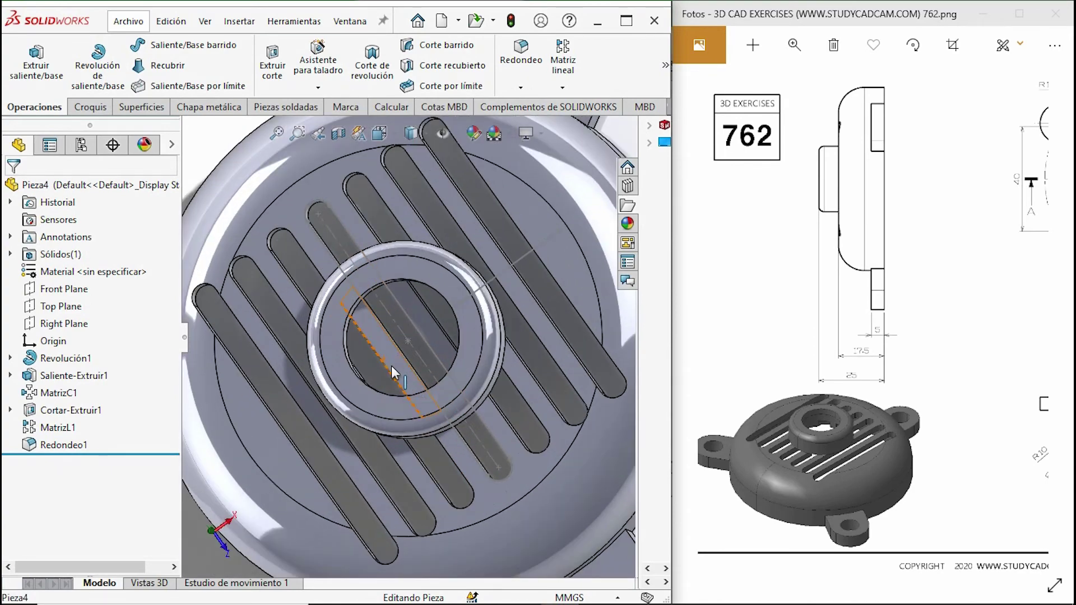
middle_click_drag(503, 353, 461, 305)
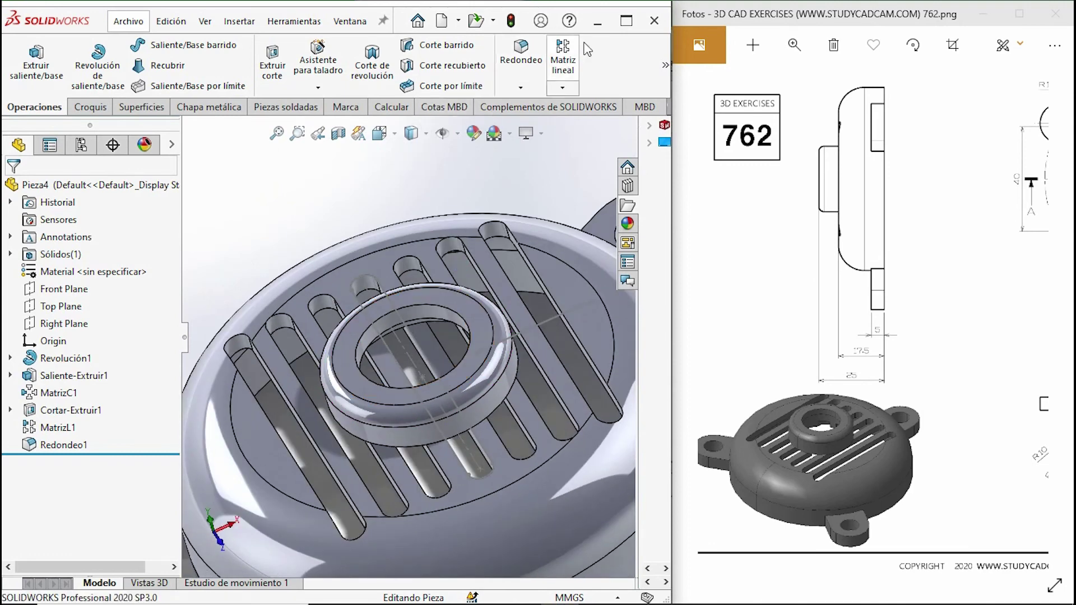
left_click(626, 21)
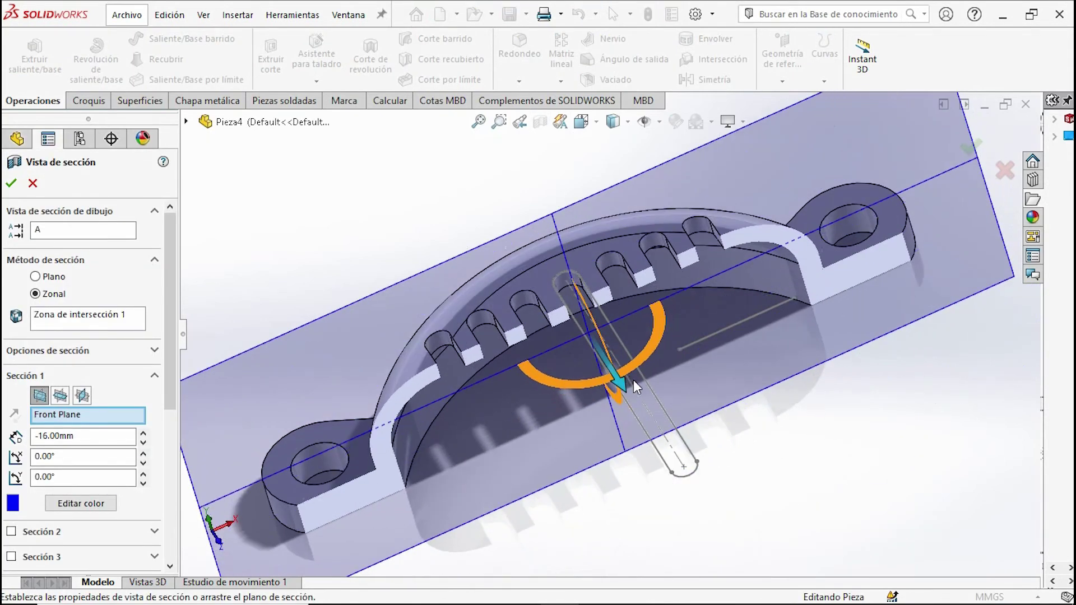
Step: Offset the section plane, switch it to Top Plane and sweep it upward, then close the section view
left_click_drag(668, 463, 657, 426)
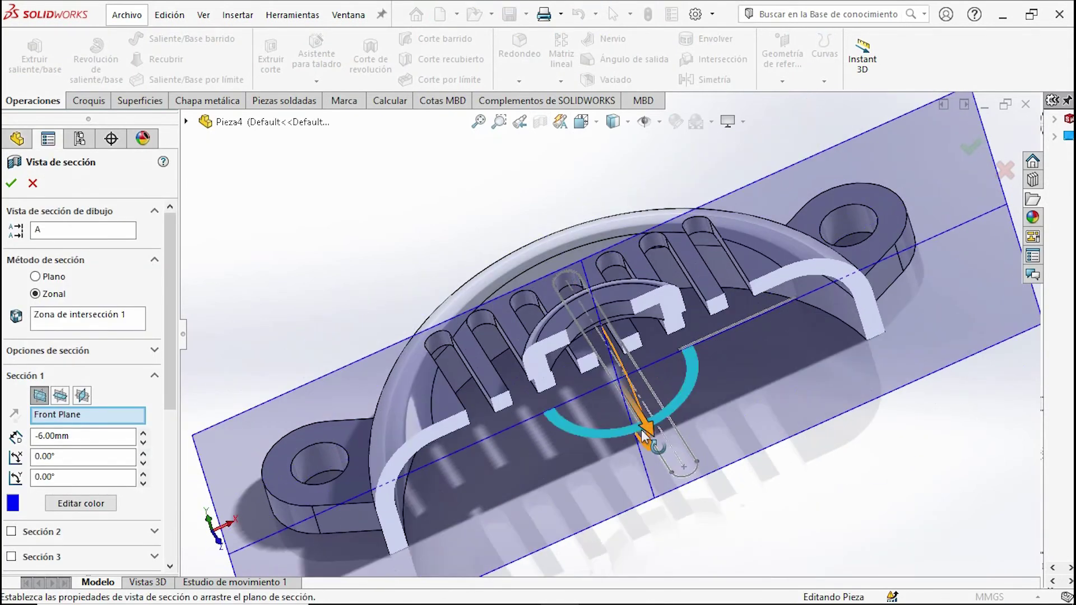
left_click(60, 395)
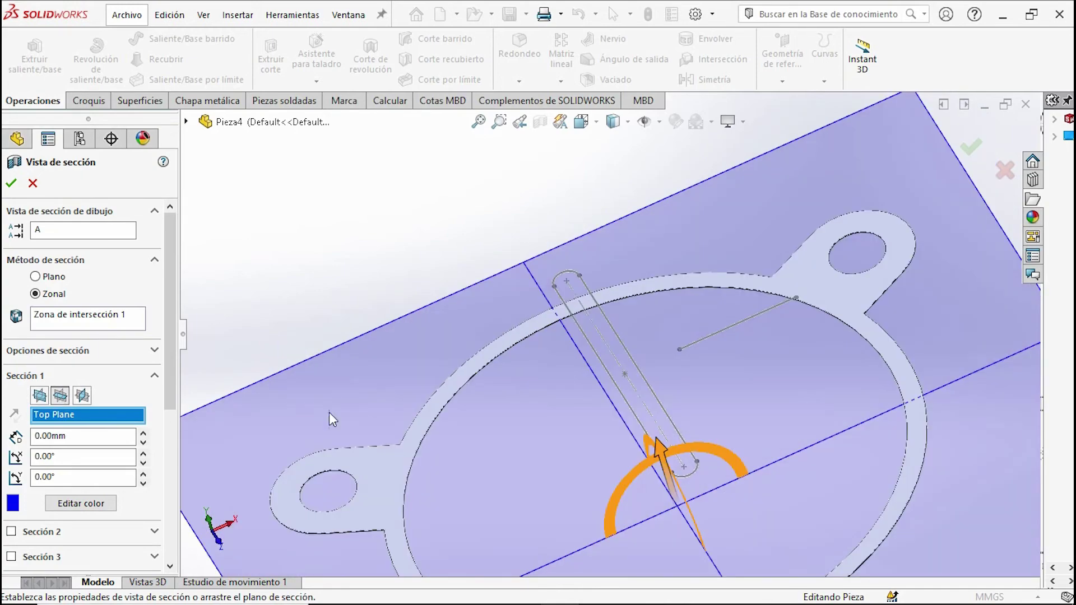
middle_click_drag(460, 302, 687, 324)
left_click_drag(687, 324, 668, 174)
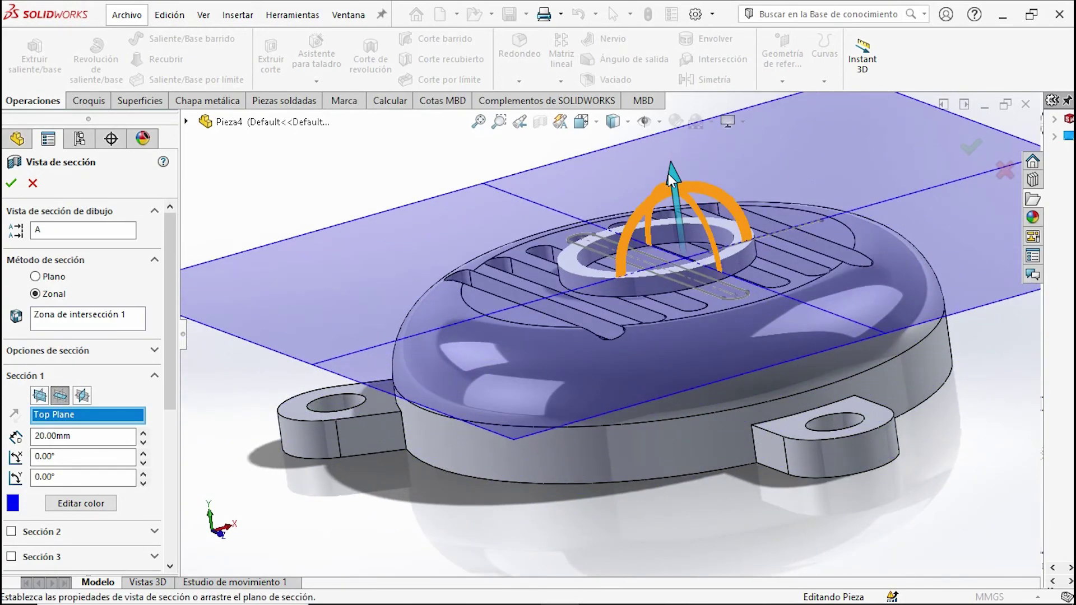
left_click(972, 147)
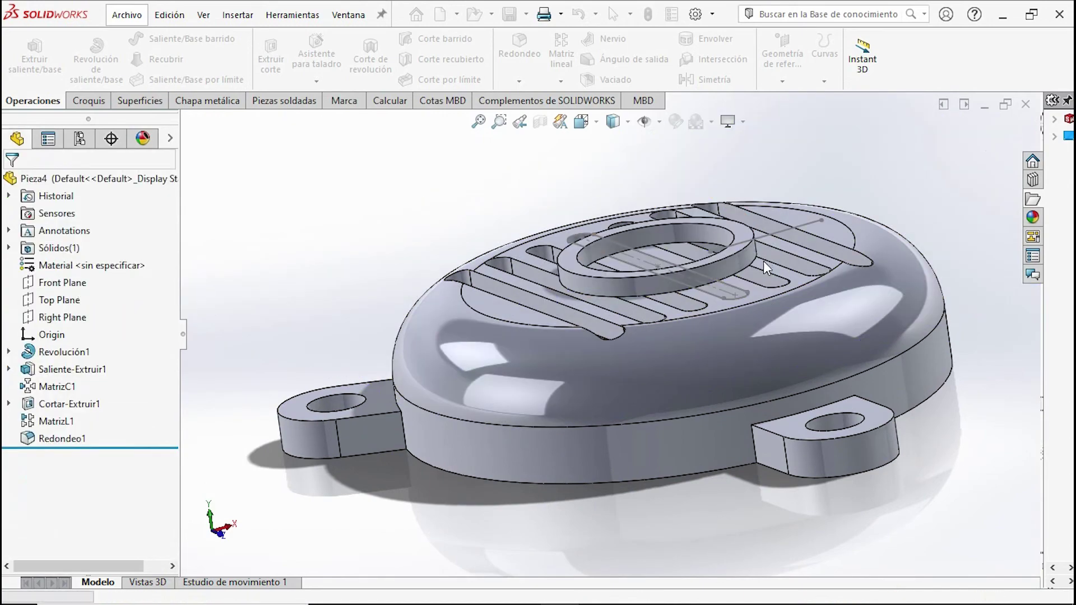
middle_click_drag(628, 254, 617, 301)
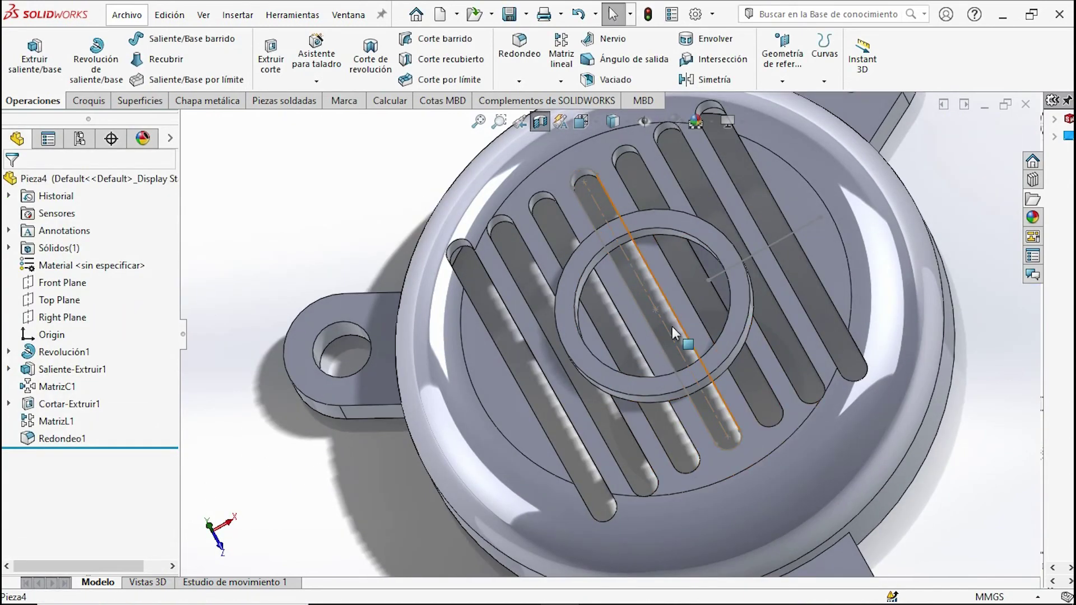
Step: On Plano1, sketch a circle from the origin to the hub ring's inner edge
left_click(111, 71)
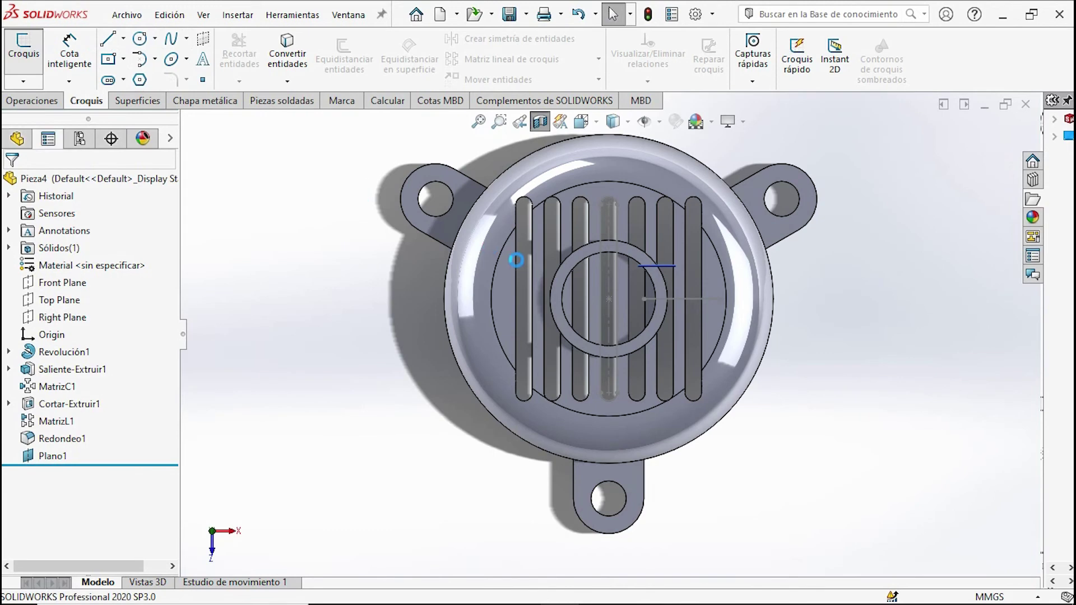
scroll(577, 303, "down", 5)
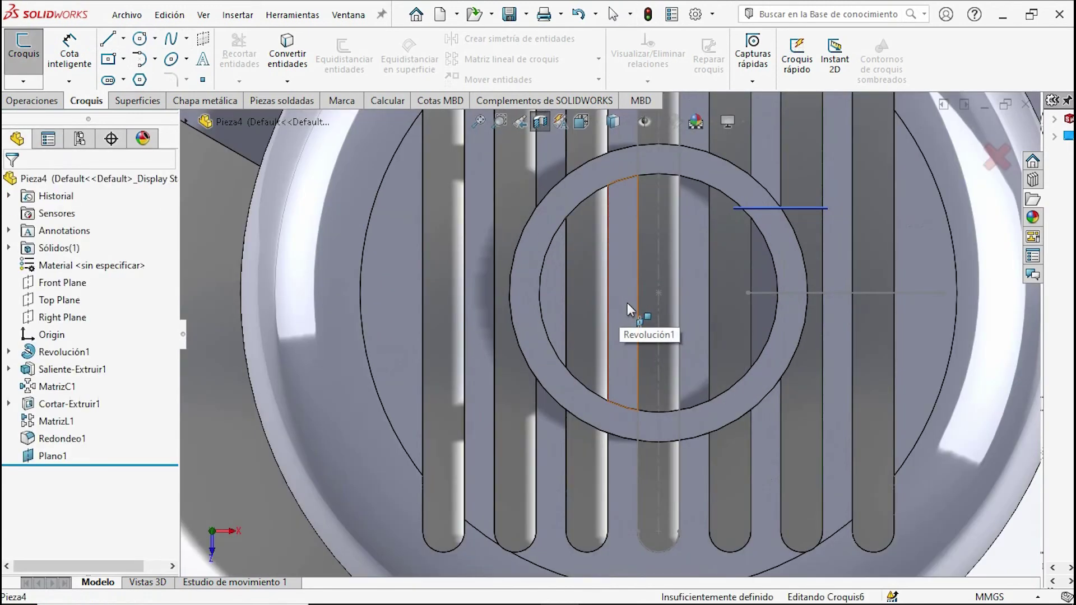
left_click(140, 39)
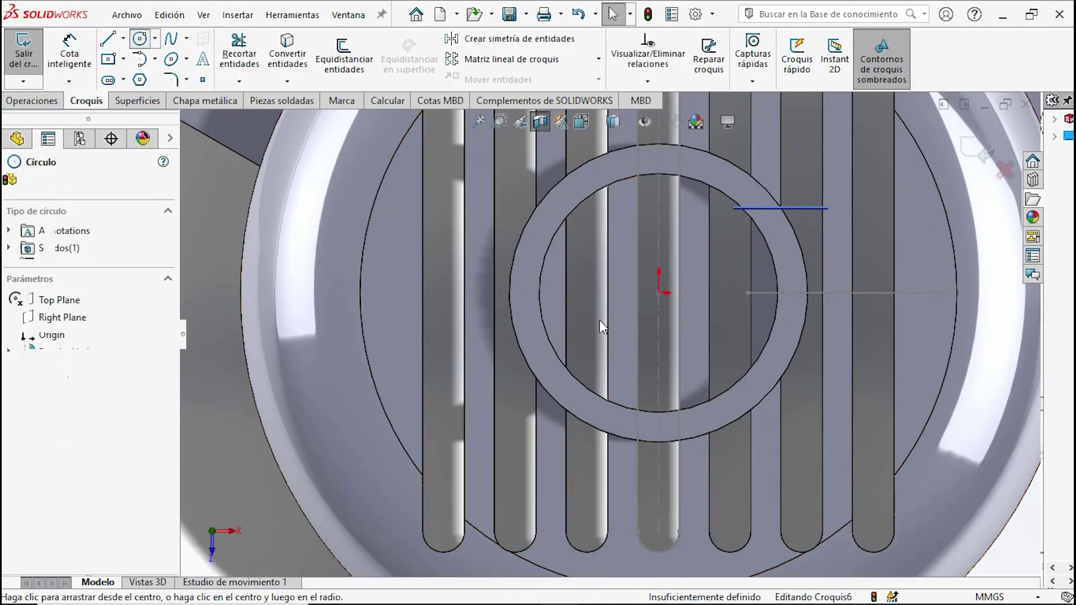
left_click(659, 292)
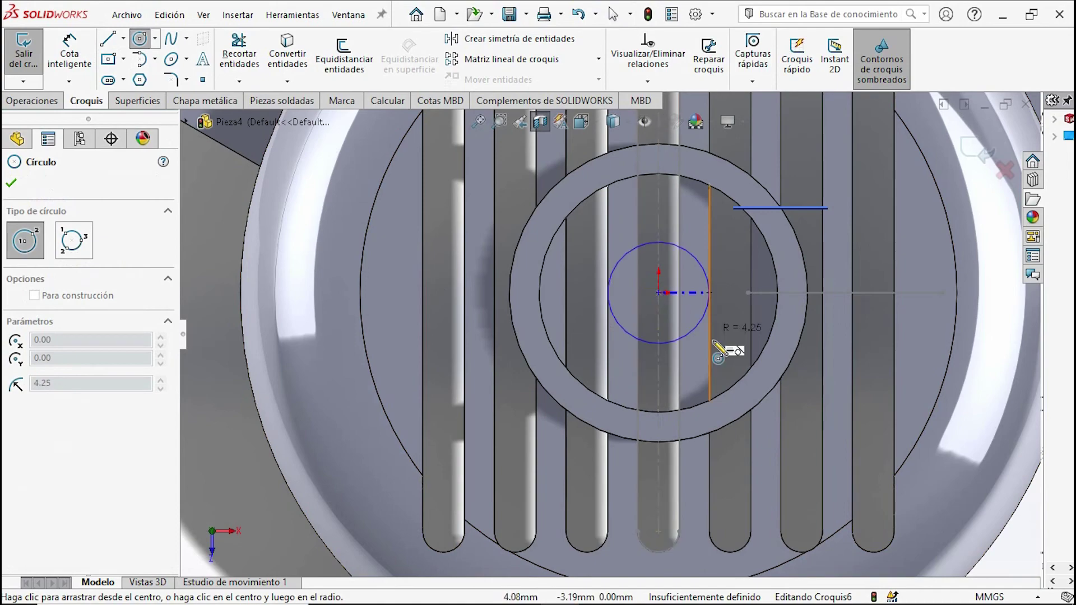
left_click(729, 392)
left_click(11, 183)
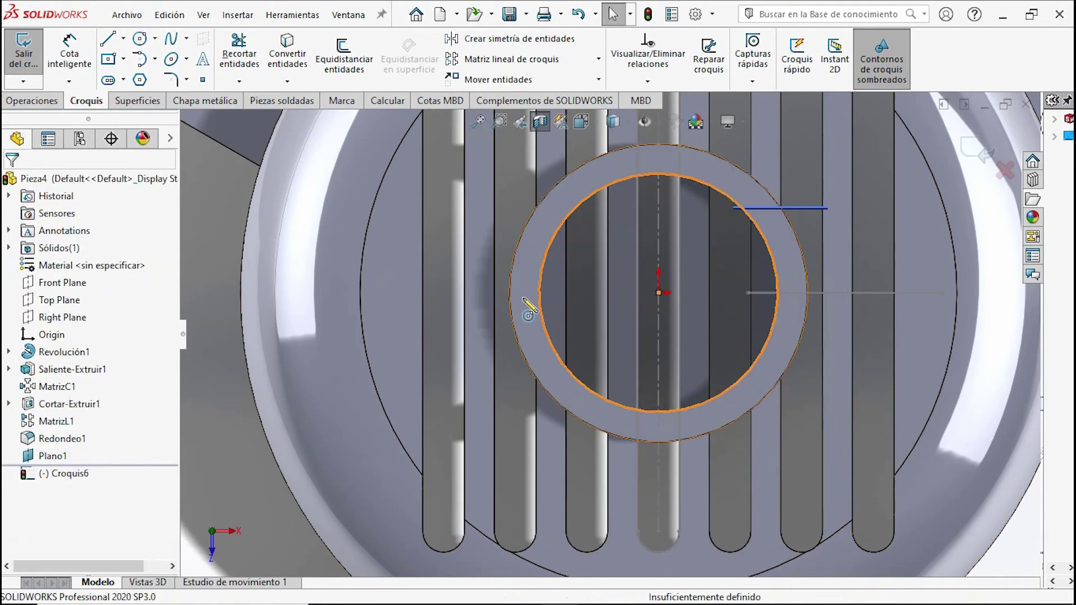
key("ctrl+7")
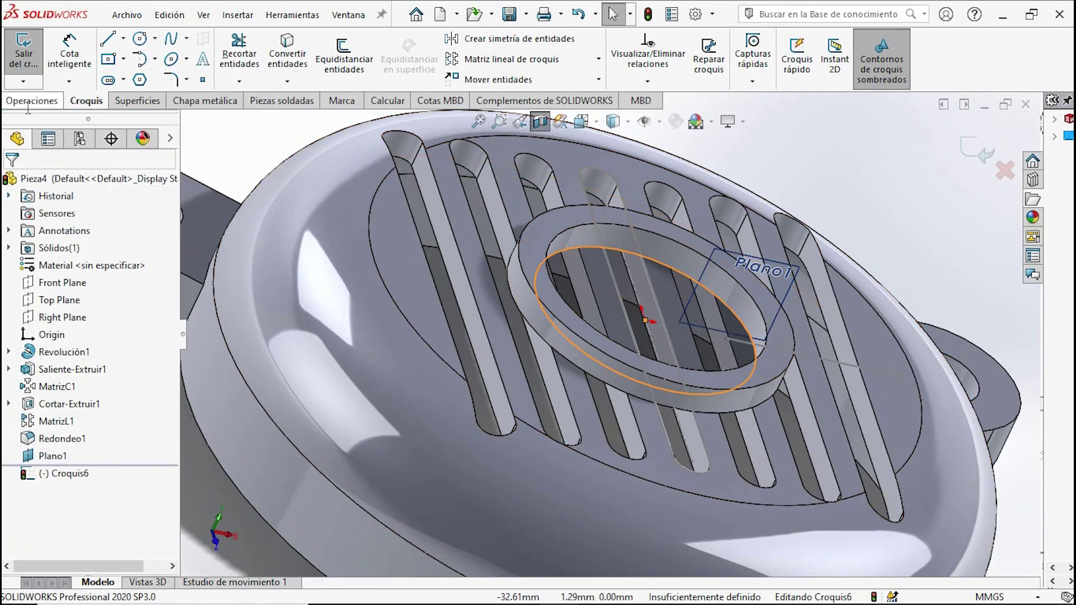
Step: Extrude-cut the circle Through All to bore the hub
left_click(54, 102)
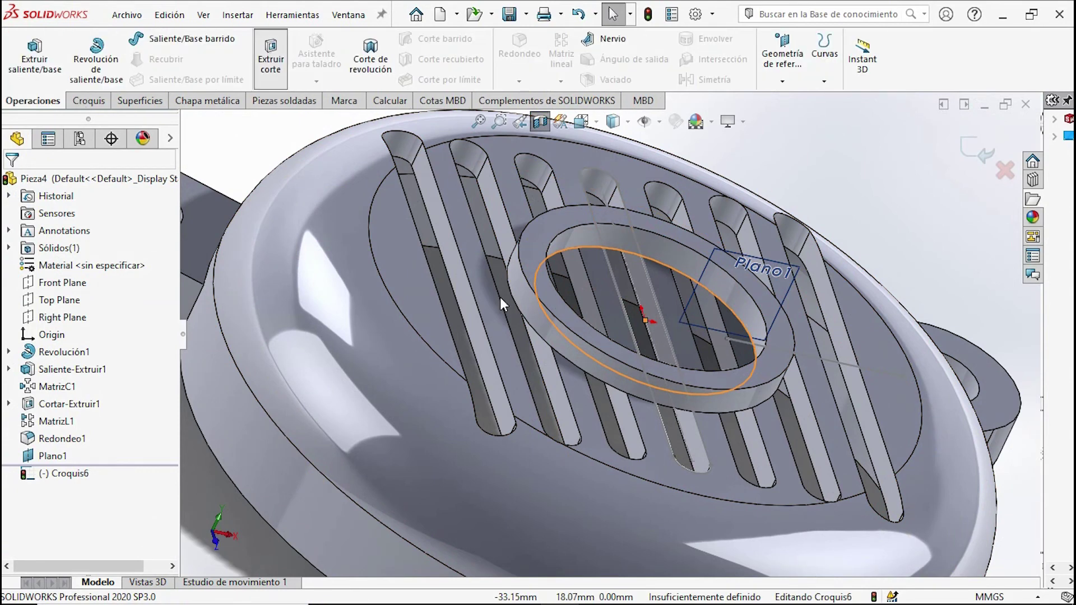
left_click(271, 56)
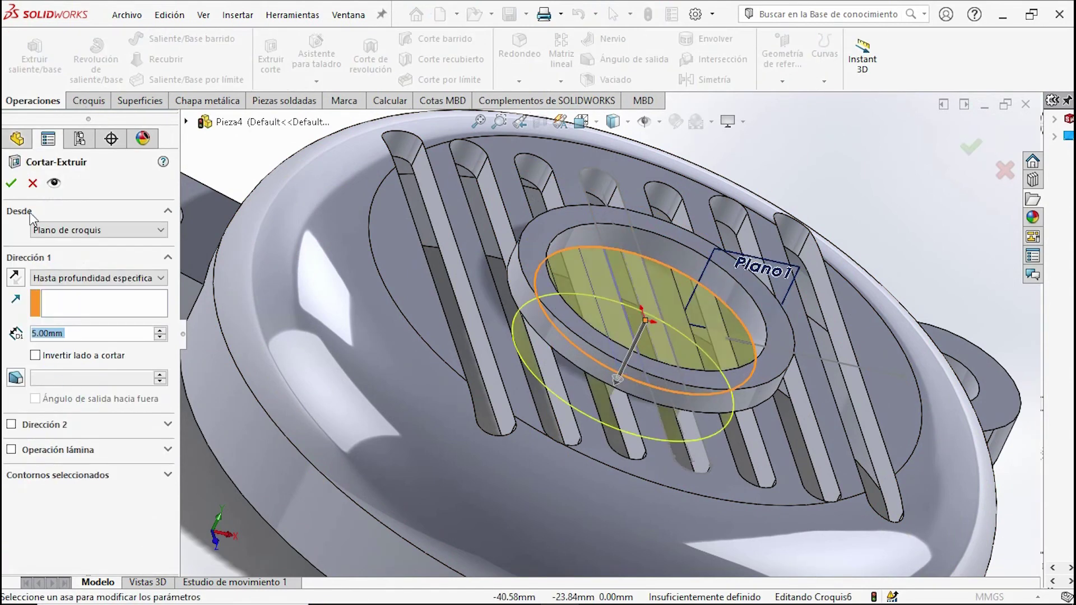
left_click(73, 278)
left_click(53, 305)
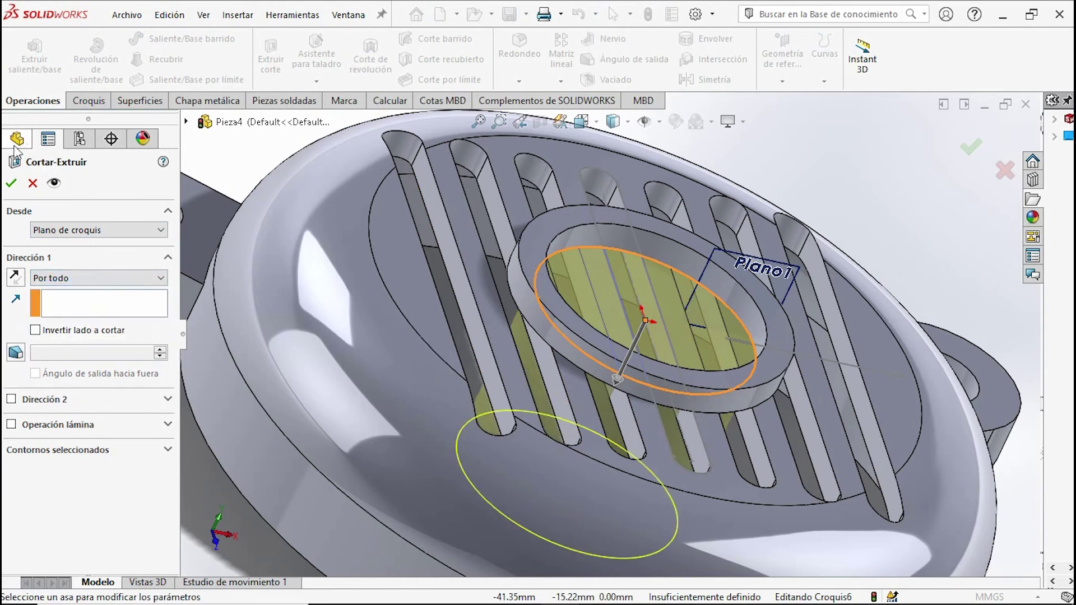
left_click(13, 184)
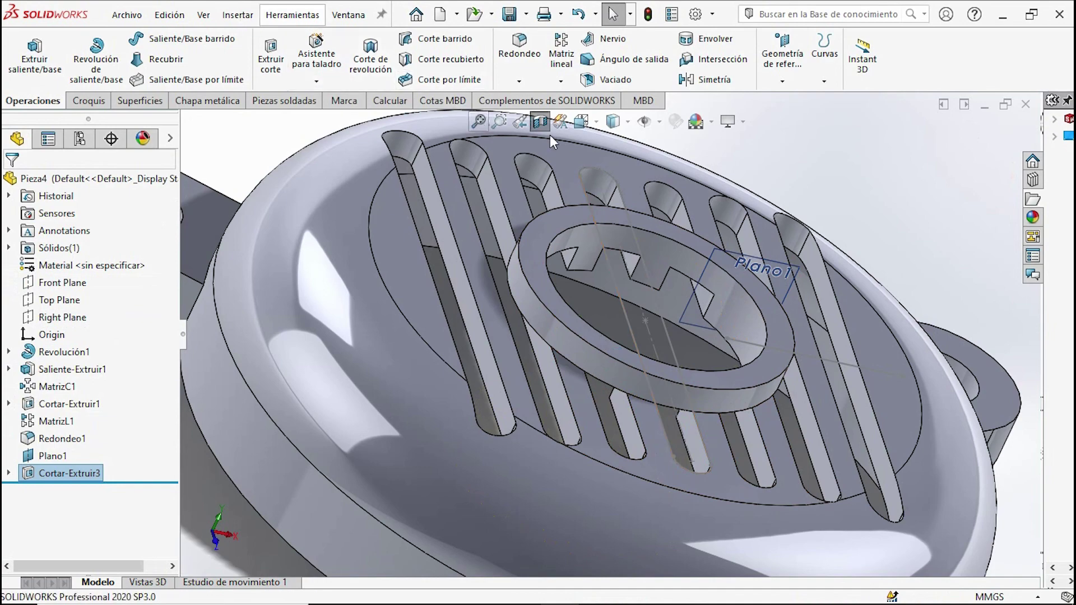
Step: Switch to isometric view and hide reference plane Plano1 and the leftover sketch
key("f")
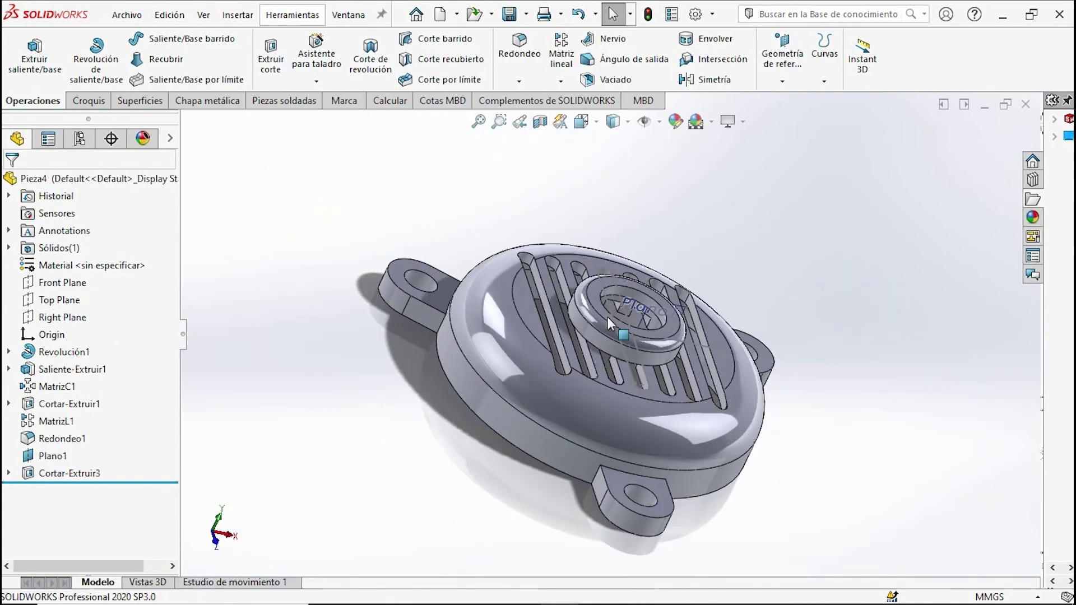
middle_click_drag(586, 287, 524, 362)
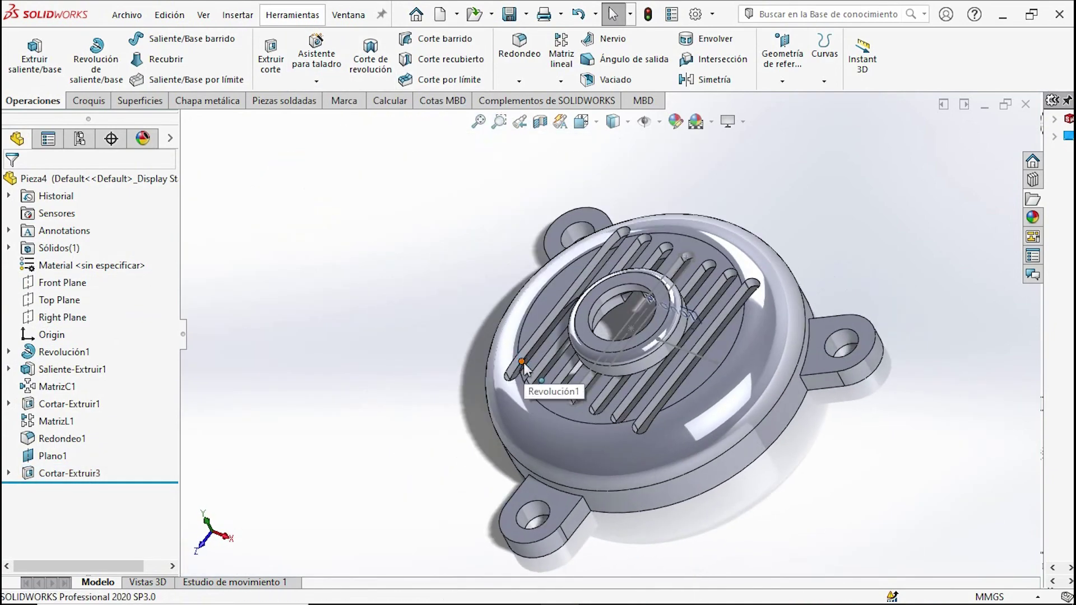
key("ctrl+7")
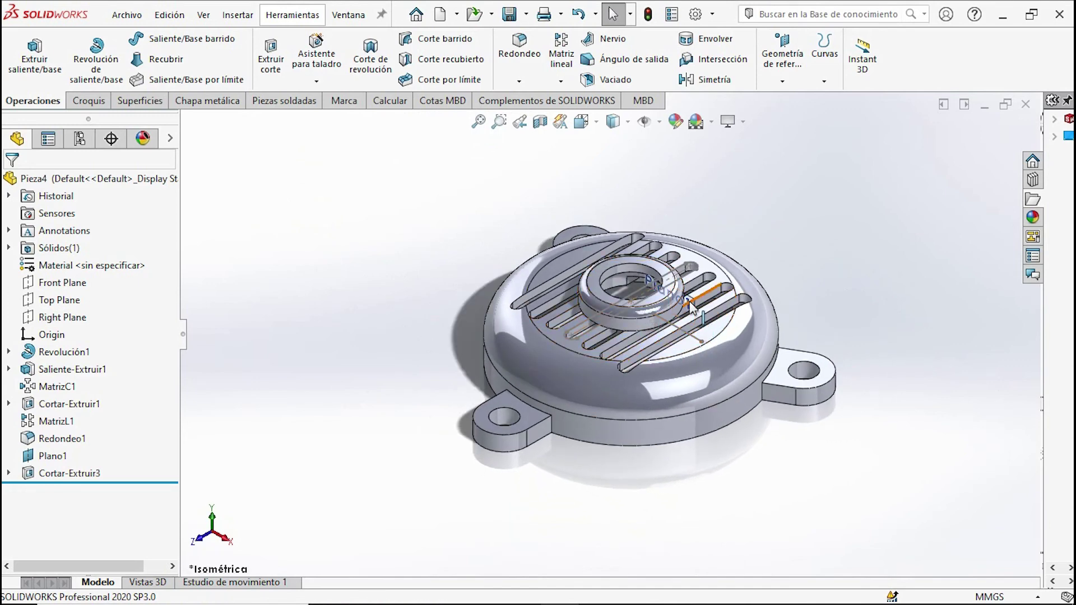
right_click(697, 308)
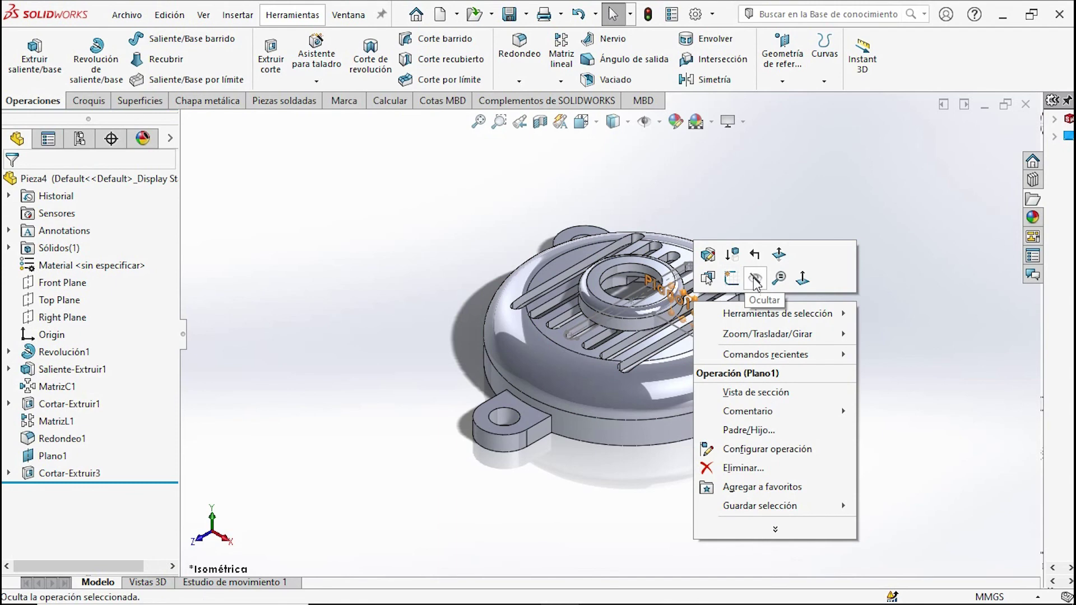
left_click(734, 277)
scroll(738, 298, "down", 3)
scroll(691, 328, "down", 3)
left_click(675, 355)
left_click(738, 314)
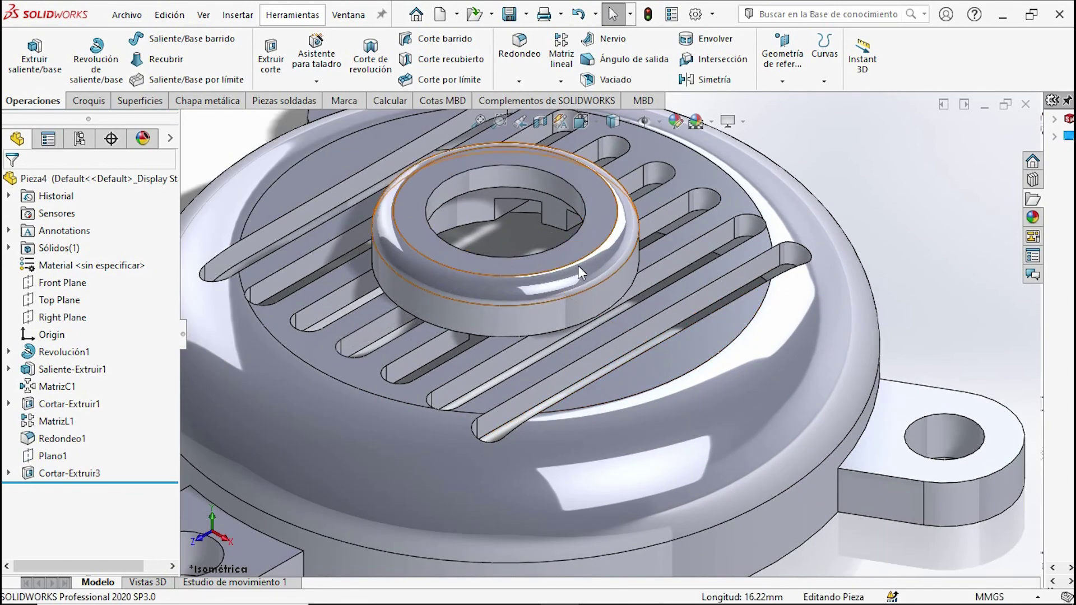
scroll(578, 265, "up", 5)
scroll(577, 268, "up", 2)
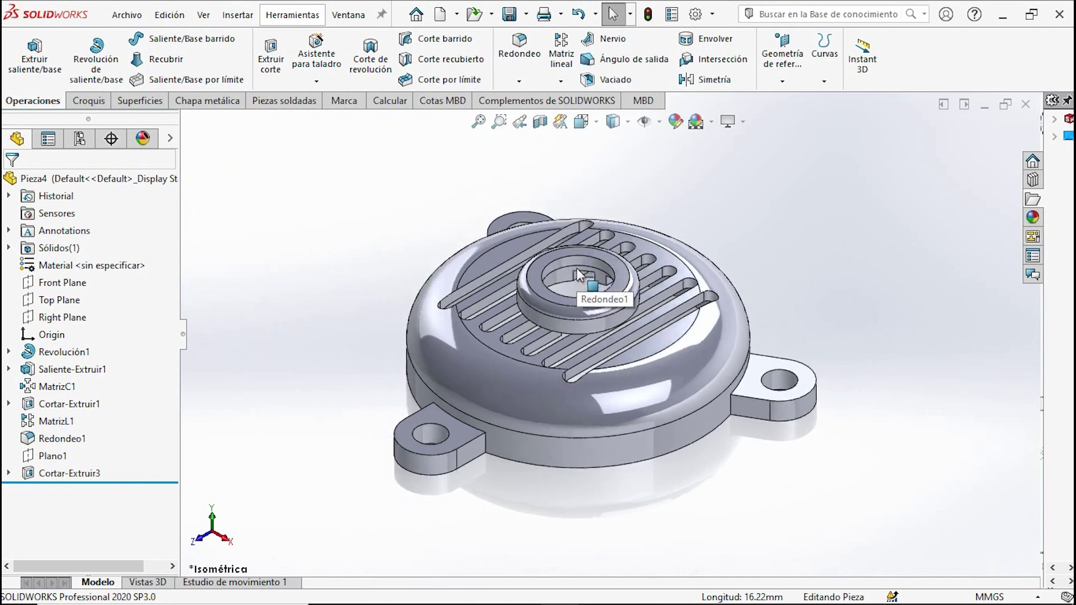
Step: Tile the model beside the reference drawing, then maximize and orbit to inspect the grille
left_click(1030, 16)
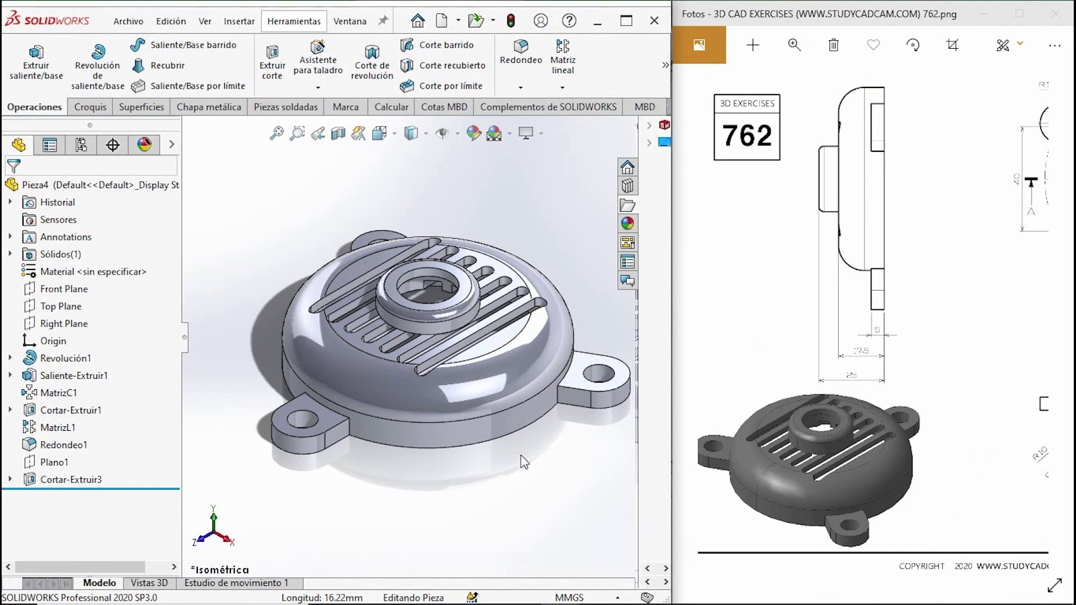
left_click(627, 21)
mouse_move(565, 353)
middle_mouse_down()
mouse_move(426, 316)
mouse_move(264, 368)
mouse_move(218, 429)
mouse_move(573, 366)
middle_mouse_up()
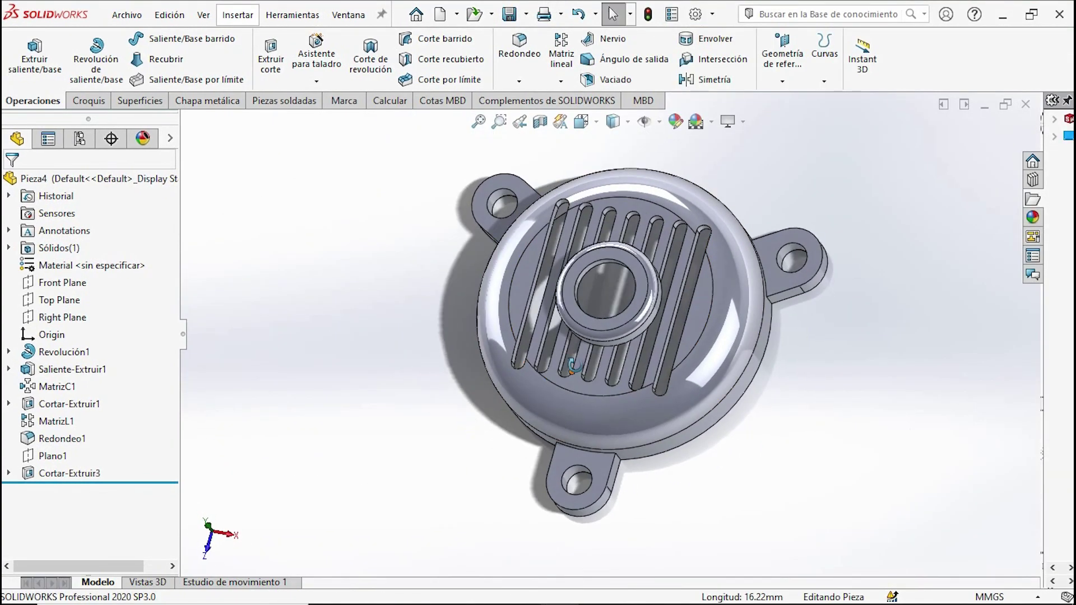
scroll(577, 336, "up", 3)
scroll(577, 330, "down", 2)
scroll(577, 325, "down", 2)
mouse_move(593, 321)
middle_mouse_down()
mouse_move(554, 324)
mouse_move(586, 398)
middle_mouse_up()
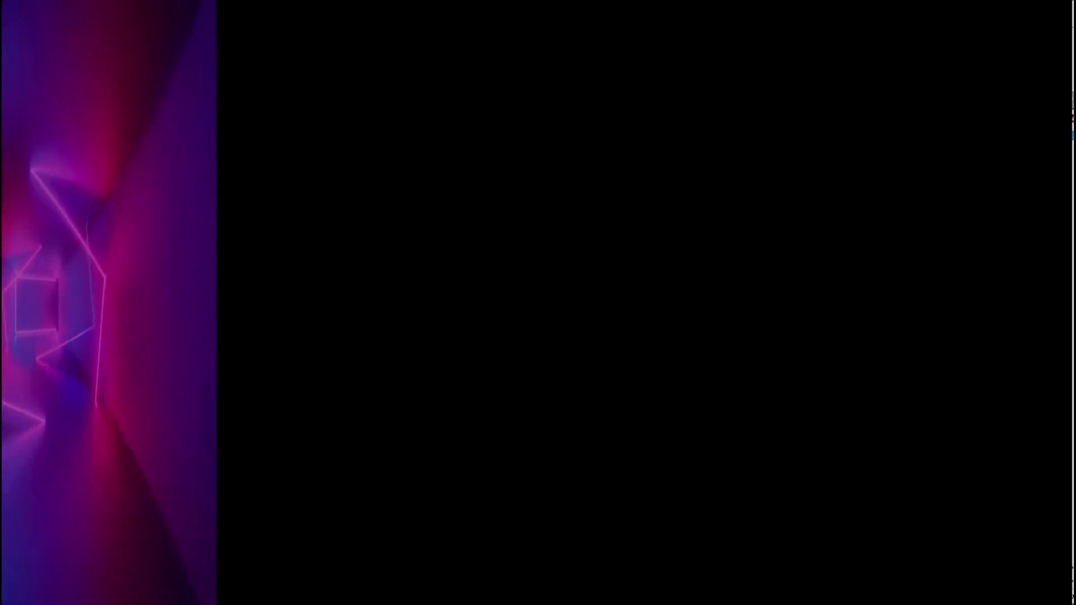